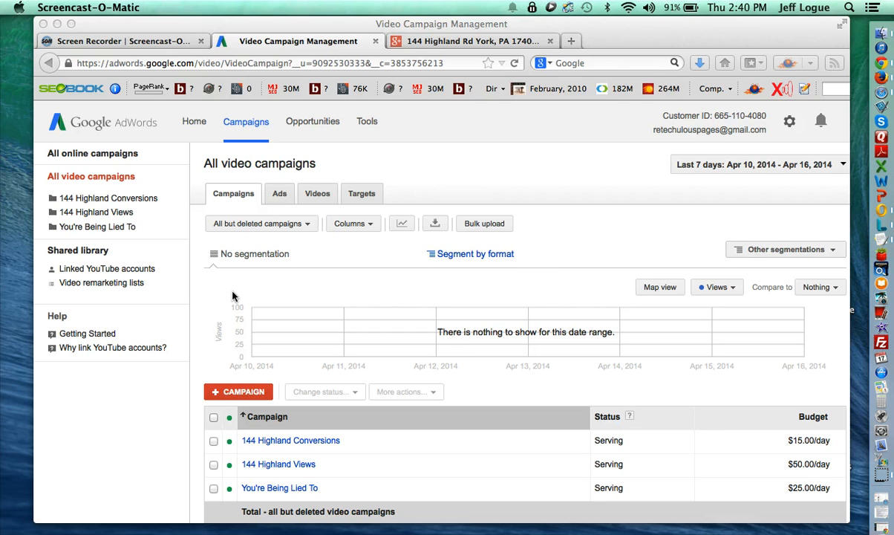
# - Trim the browser address to end at /video and load the video campaigns page
pyautogui.click(170, 66)
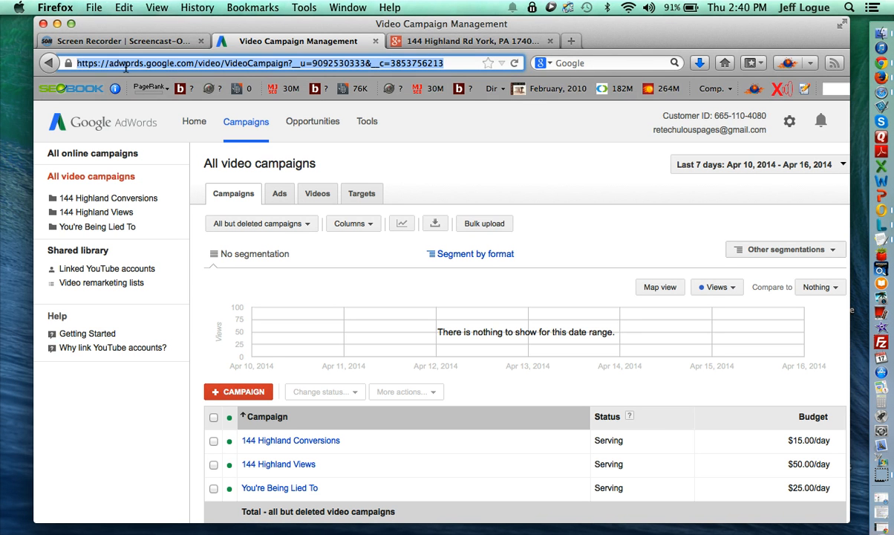
pyautogui.click(192, 62)
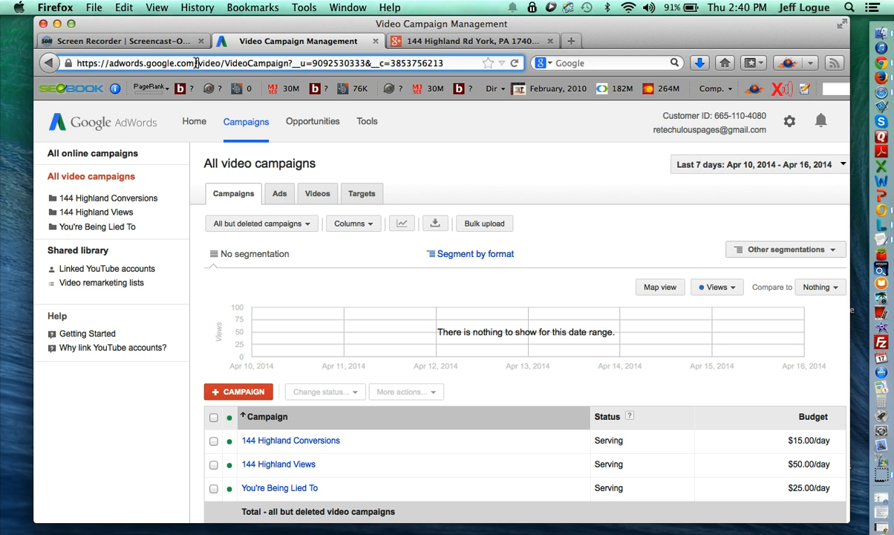
pyautogui.moveTo(194, 63); pyautogui.dragTo(65, 58)
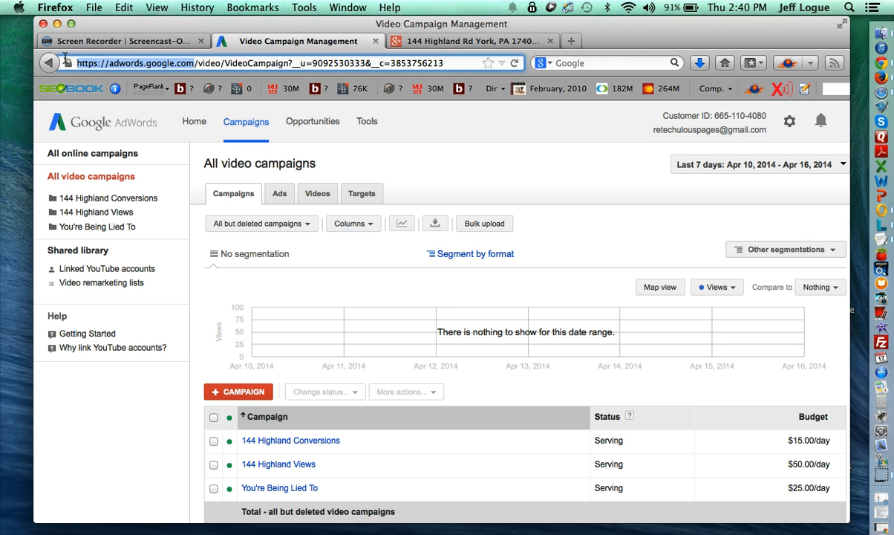
pyautogui.click(189, 63)
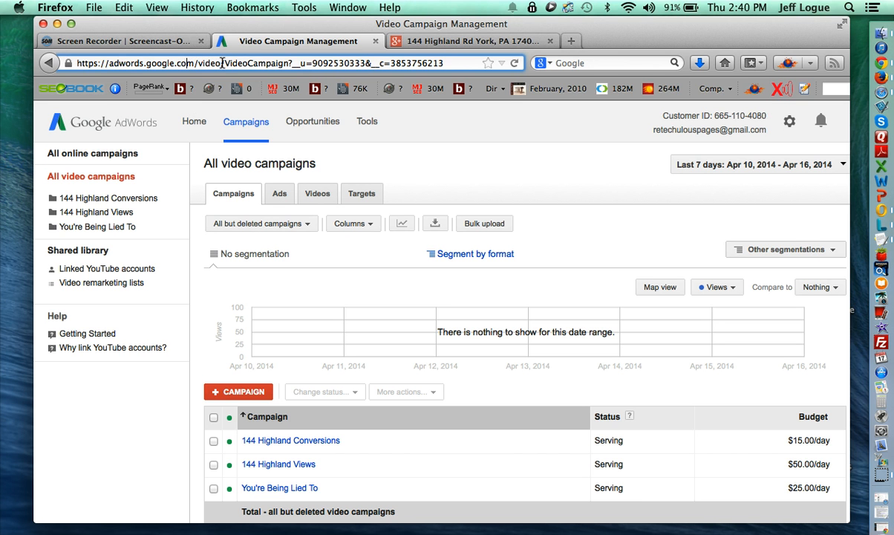
pyautogui.moveTo(222, 64); pyautogui.dragTo(529, 62)
pyautogui.press('BackSpace')
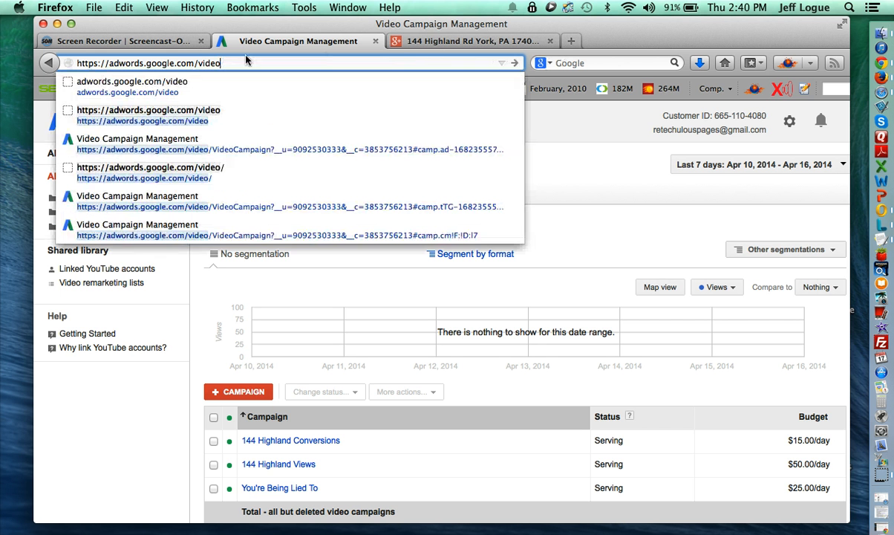
pyautogui.press('Escape')
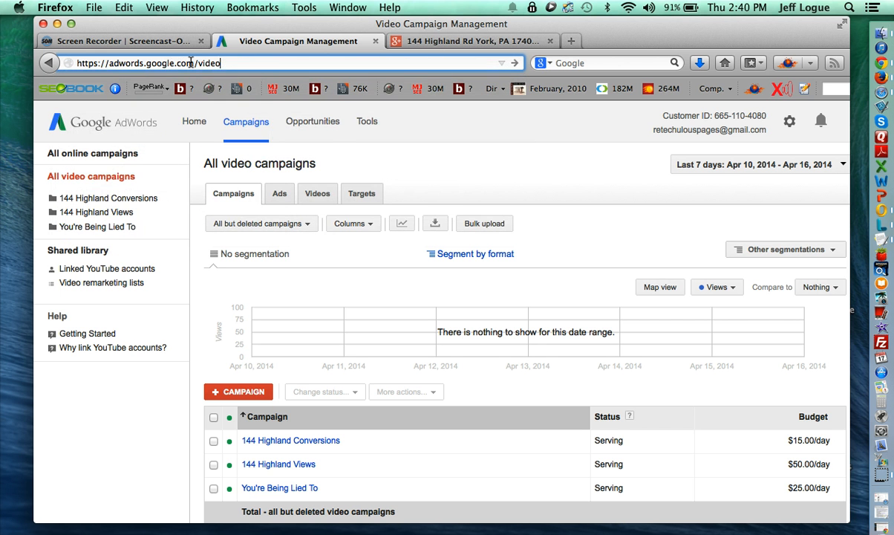
pyautogui.press('Return')
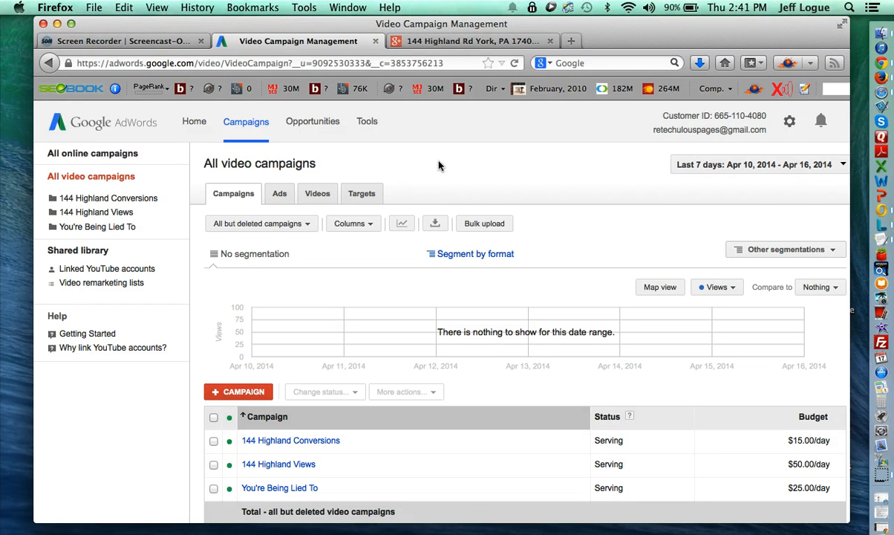
# - Create a new video campaign named 'Test Campaign' with a $10.00 daily budget
pyautogui.click(242, 393)
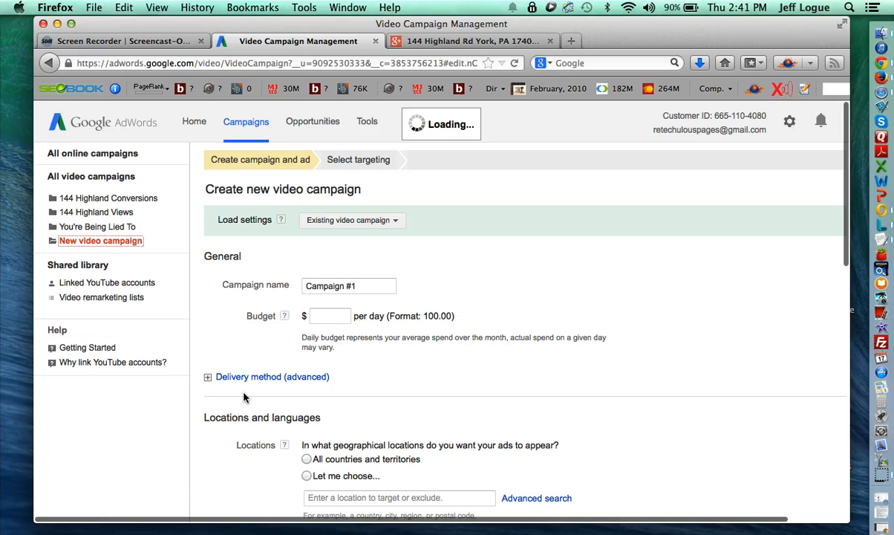
pyautogui.click(357, 287)
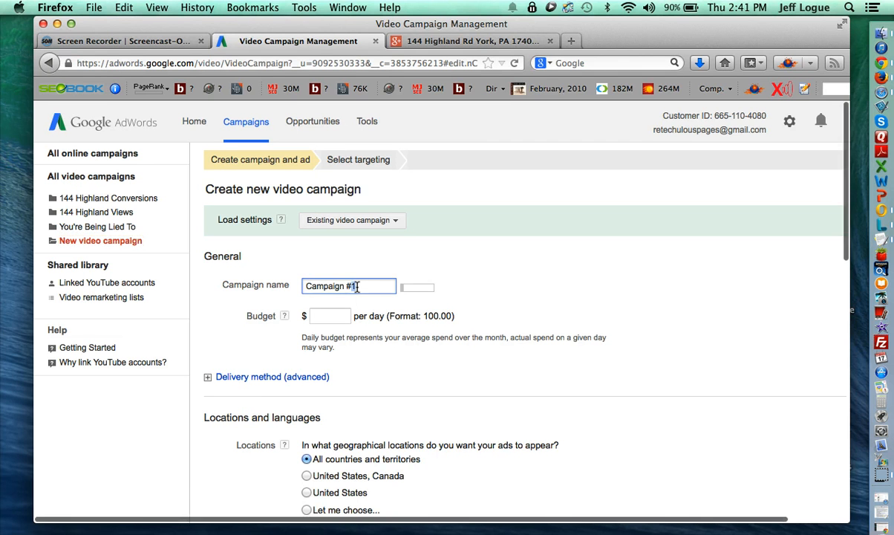
pyautogui.tripleClick(357, 288)
pyautogui.write('Test ')
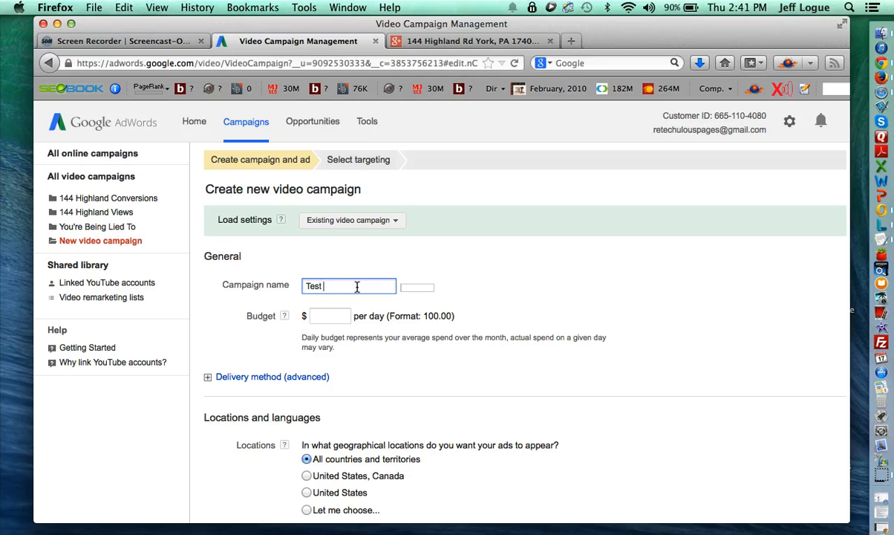
pyautogui.write('Campaign')
pyautogui.click(333, 318)
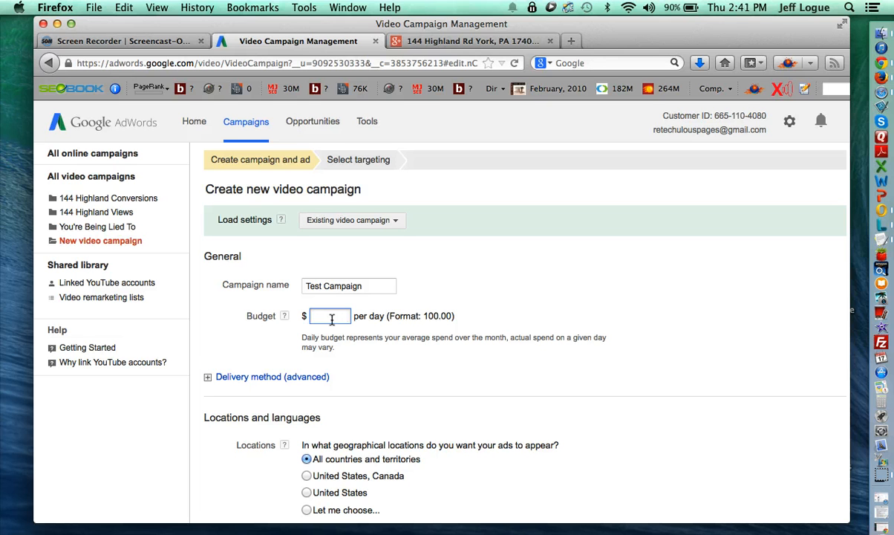
pyautogui.write('10.00')
pyautogui.click(238, 339)
pyautogui.scroll(-2, 238, 339)
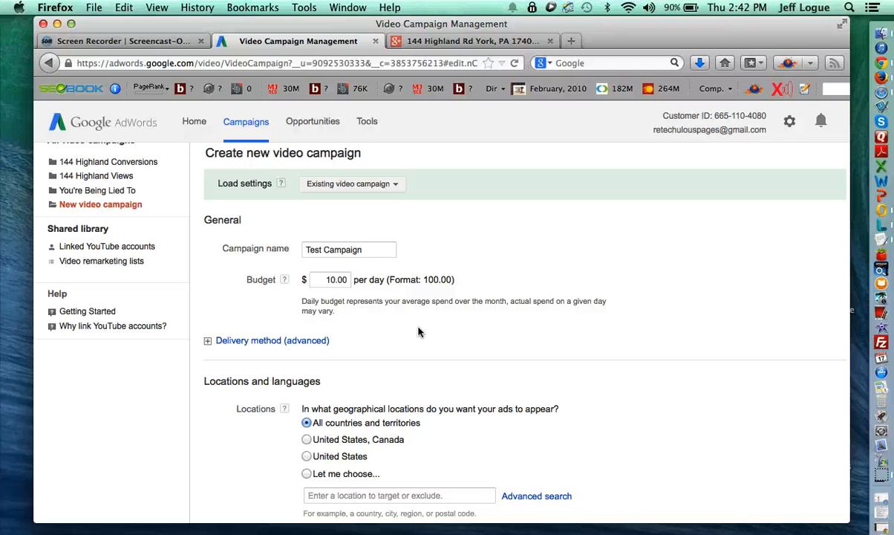
# - Choose specific locations, search 'york' and add York, Pennsylvania, United States as the target
pyautogui.scroll(-3, 416, 312)
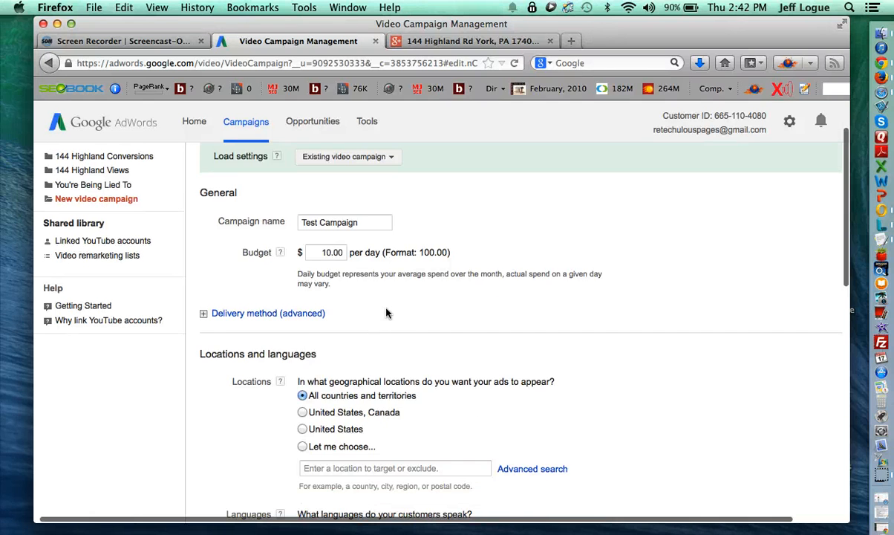
pyautogui.click(221, 264)
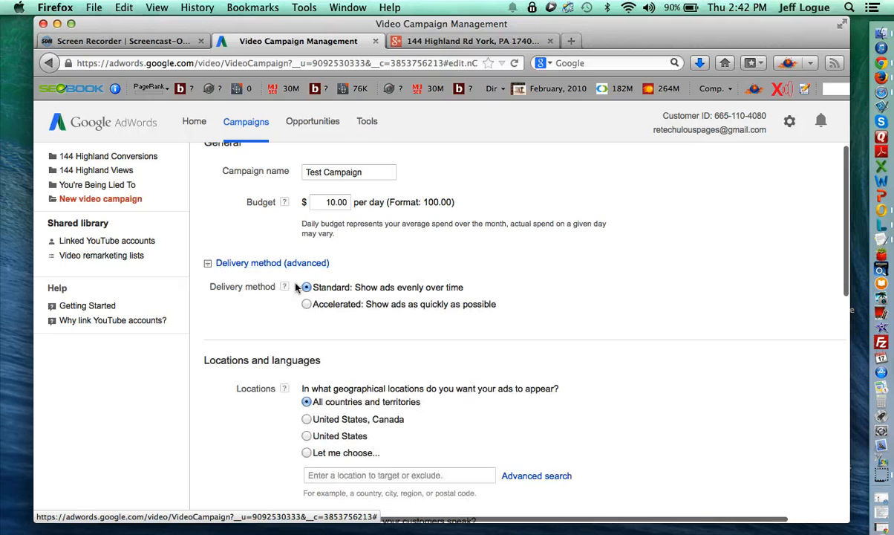
pyautogui.scroll(-1, 316, 316)
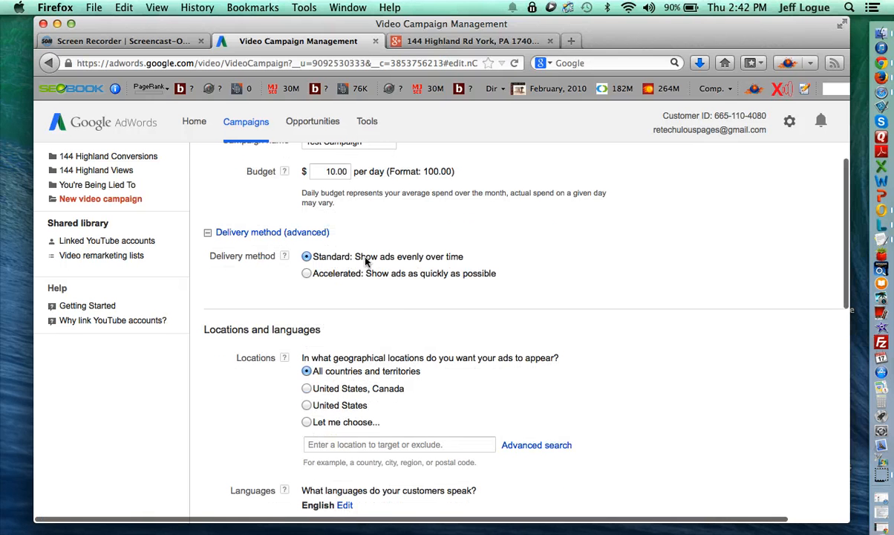
pyautogui.scroll(-4, 410, 297)
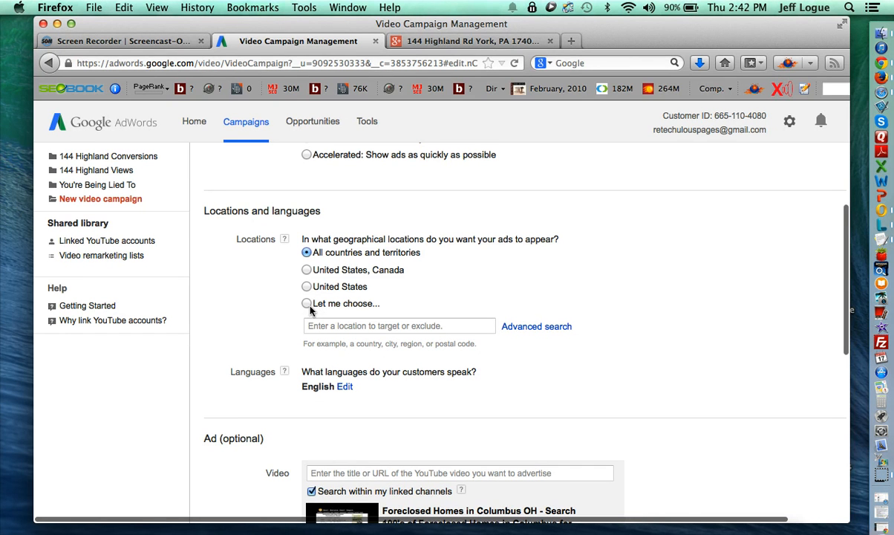
pyautogui.click(364, 325)
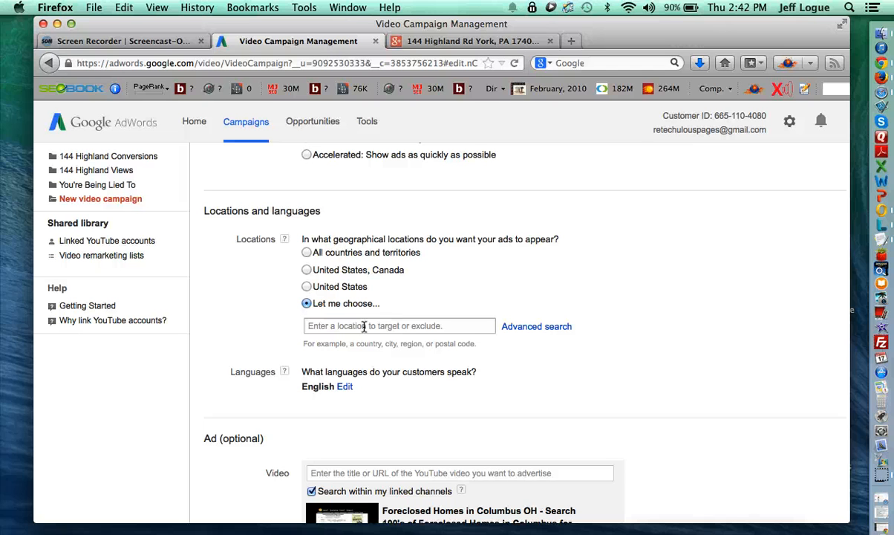
pyautogui.click(363, 325)
pyautogui.write('york')
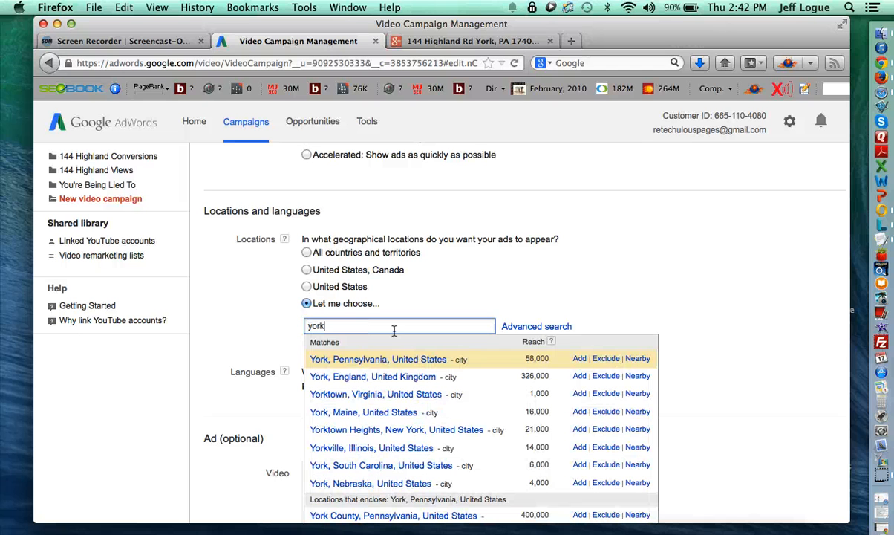
pyautogui.click(580, 359)
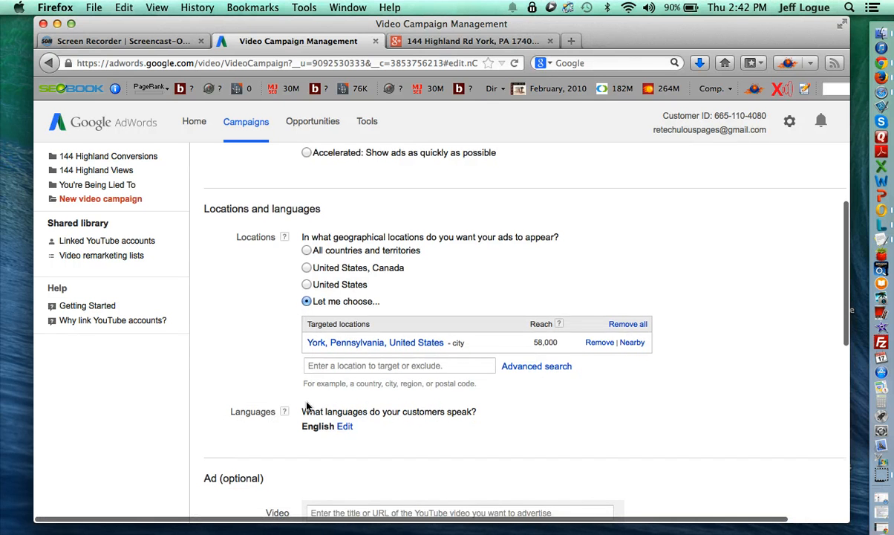
pyautogui.scroll(-2, 319, 404)
pyautogui.scroll(-5, 308, 405)
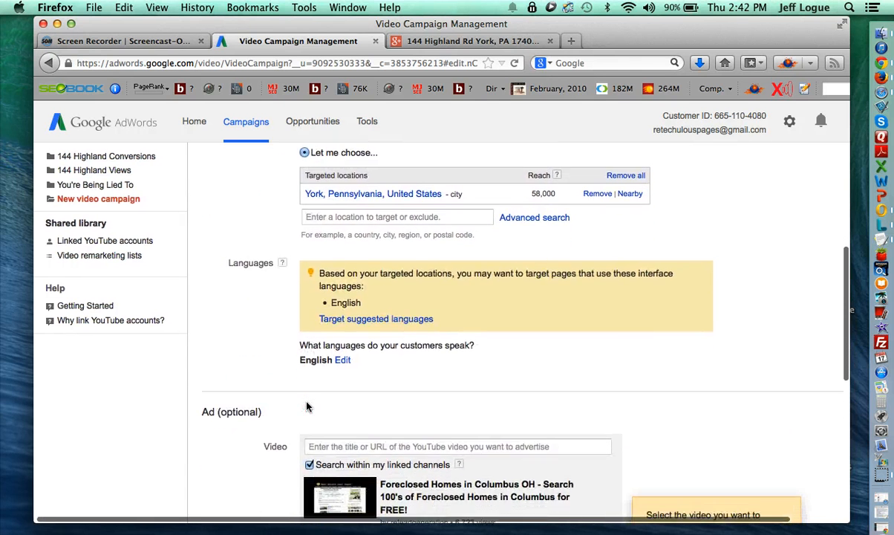
pyautogui.scroll(-5, 305, 401)
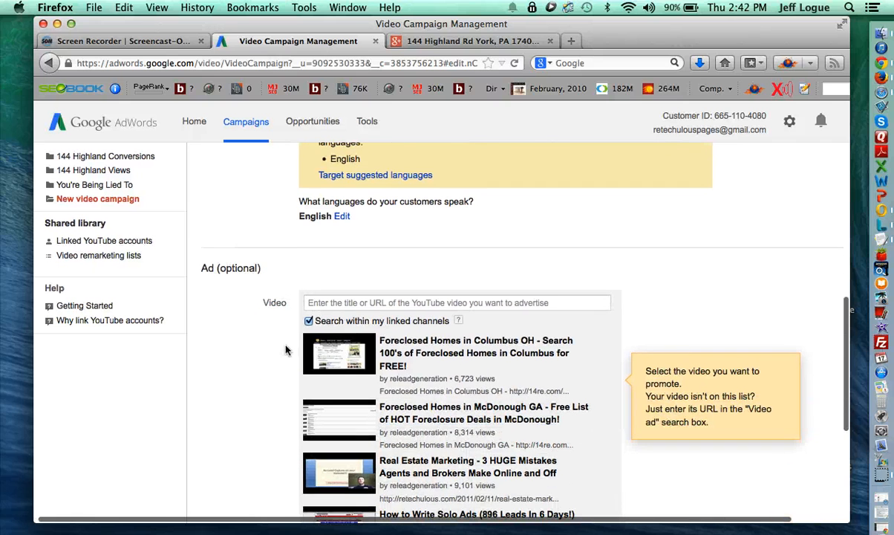
# - Search videos for 'preroll' and pick 'Listing Presentation for YouTube Preroll Ads Example'
pyautogui.click(362, 303)
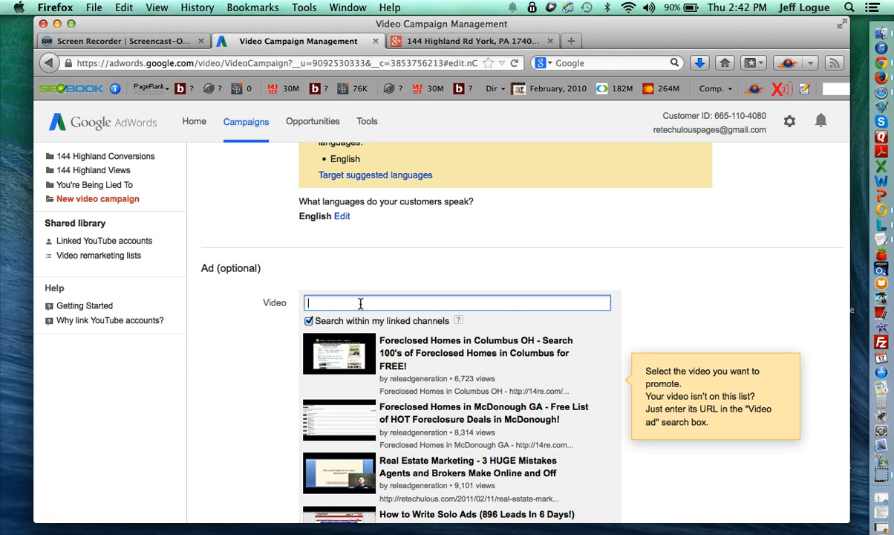
pyautogui.write('prer')
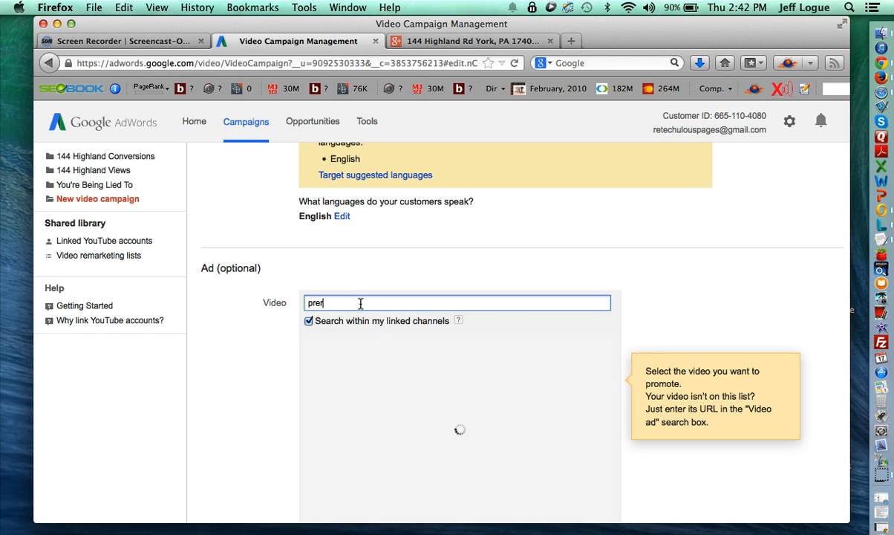
pyautogui.write('oll')
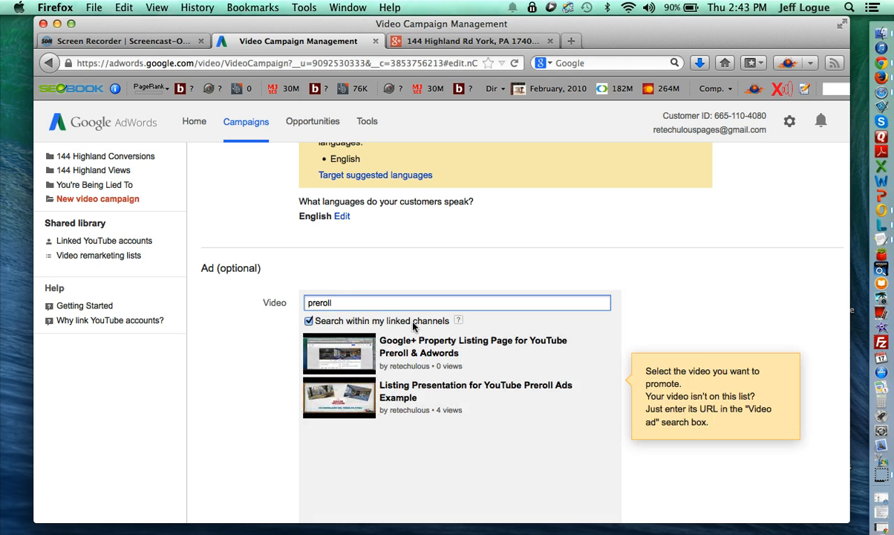
pyautogui.click(401, 396)
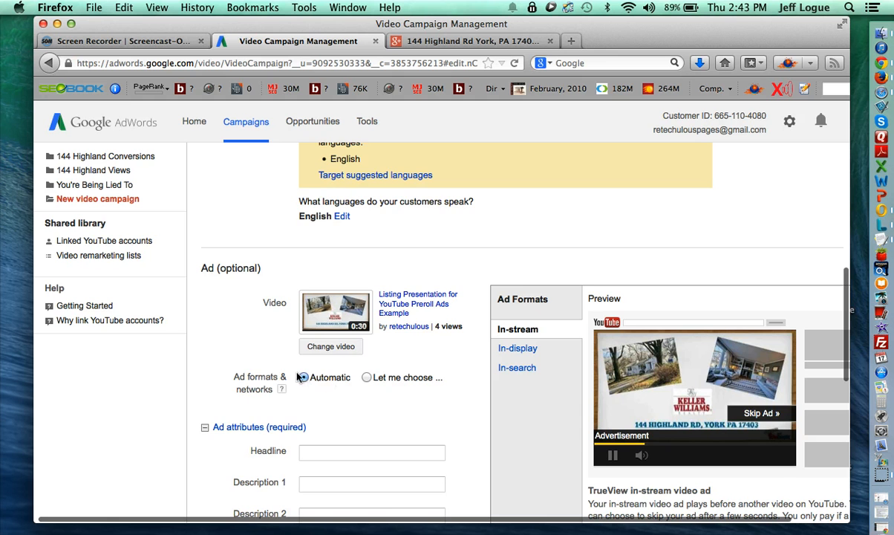
# - Choose ad formats manually, dropping In-display, In-search and the Google Display Network
pyautogui.scroll(-2, 297, 378)
pyautogui.scroll(-2, 299, 376)
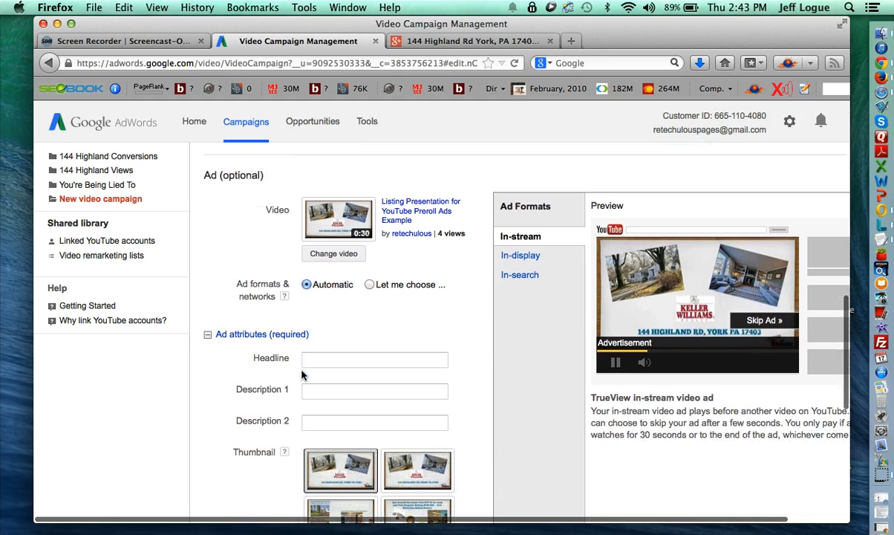
pyautogui.click(370, 286)
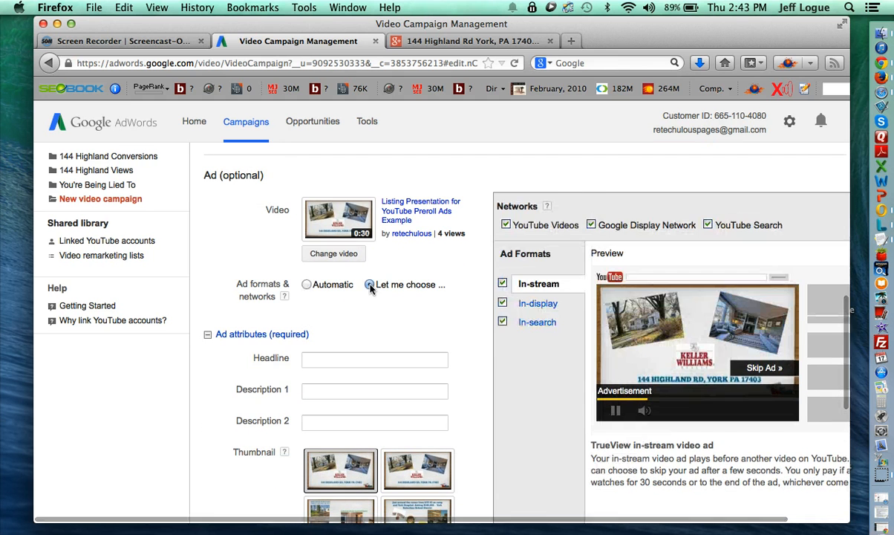
pyautogui.click(503, 303)
pyautogui.click(503, 321)
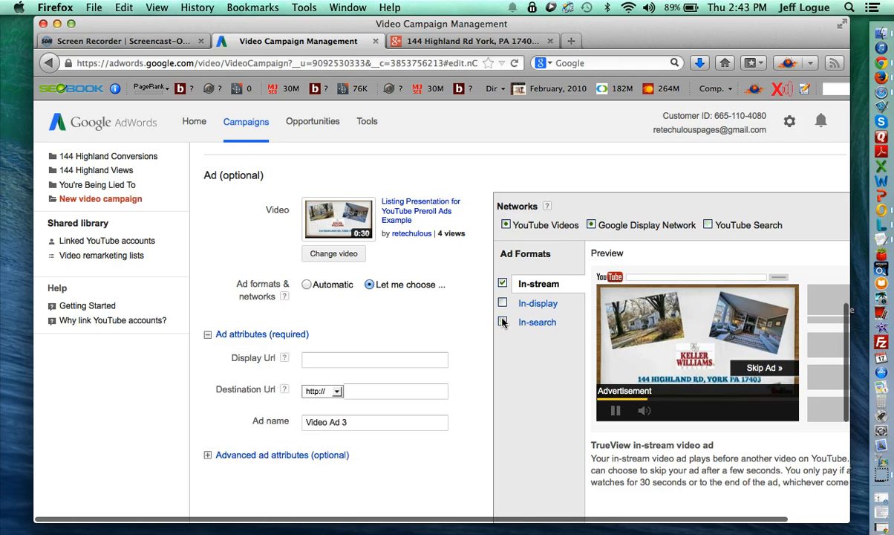
pyautogui.click(591, 225)
pyautogui.scroll(-2, 451, 365)
pyautogui.click(384, 316)
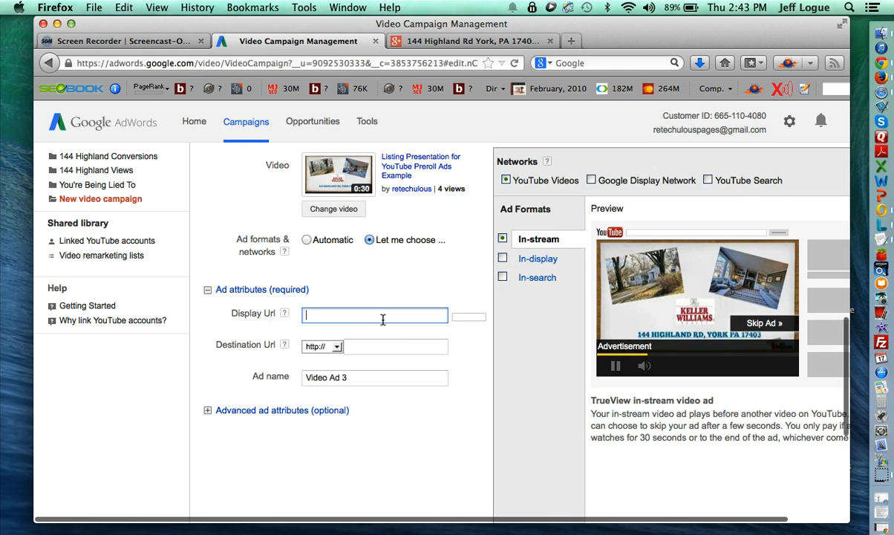
pyautogui.click(369, 348)
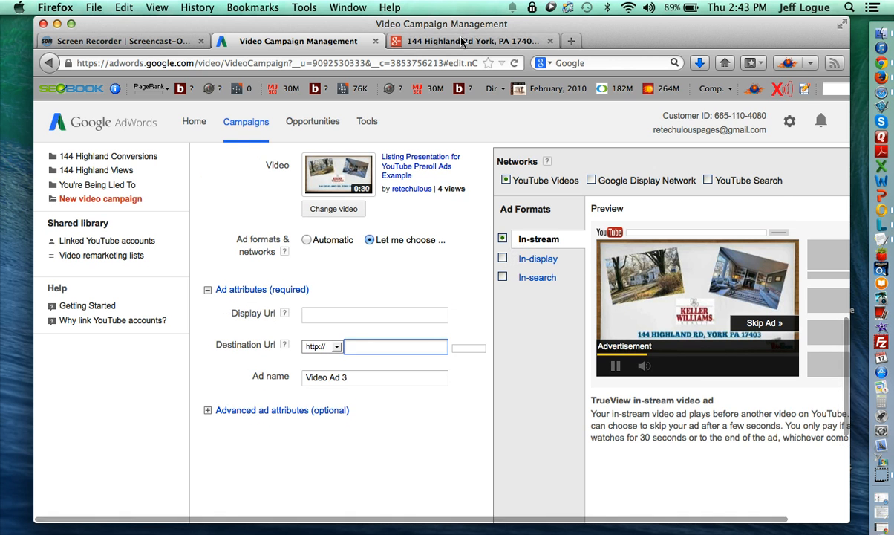
pyautogui.click(462, 42)
pyautogui.click(388, 63)
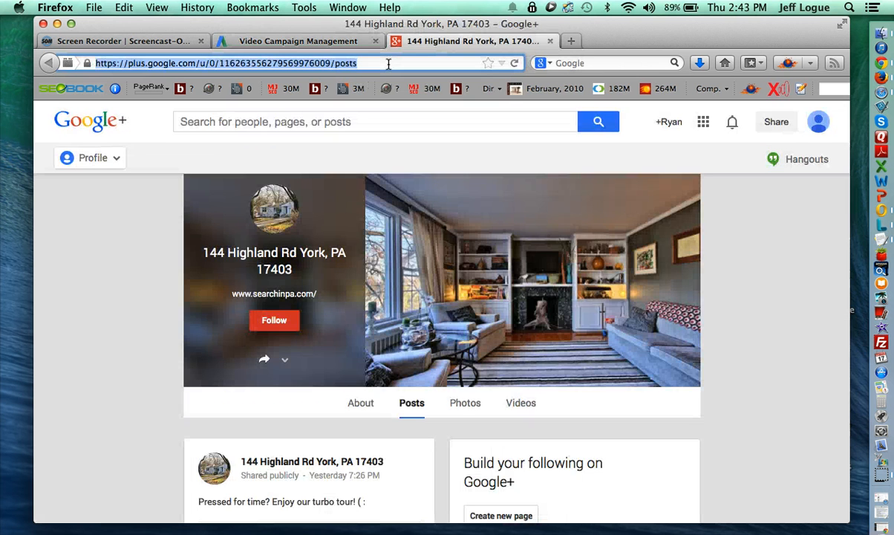
pyautogui.hotkey('ctrl', 'c')
pyautogui.click(312, 42)
pyautogui.hotkey('ctrl', 'v')
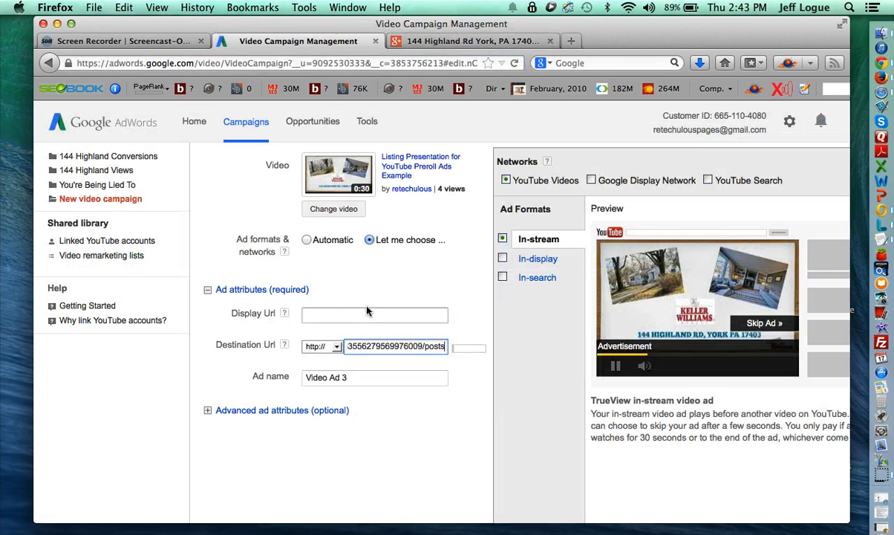
pyautogui.press('super+Left')
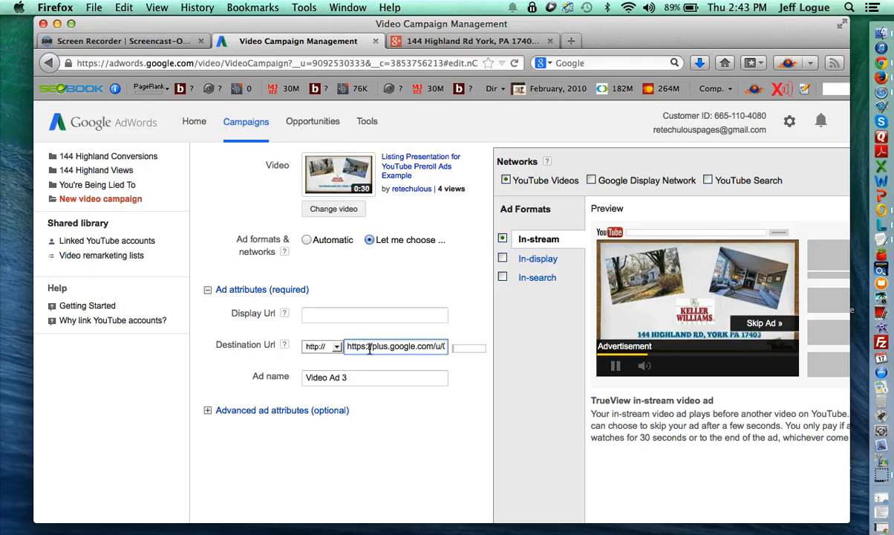
pyautogui.moveTo(371, 347); pyautogui.dragTo(327, 343)
pyautogui.press('BackSpace')
pyautogui.click(379, 313)
pyautogui.write('plus')
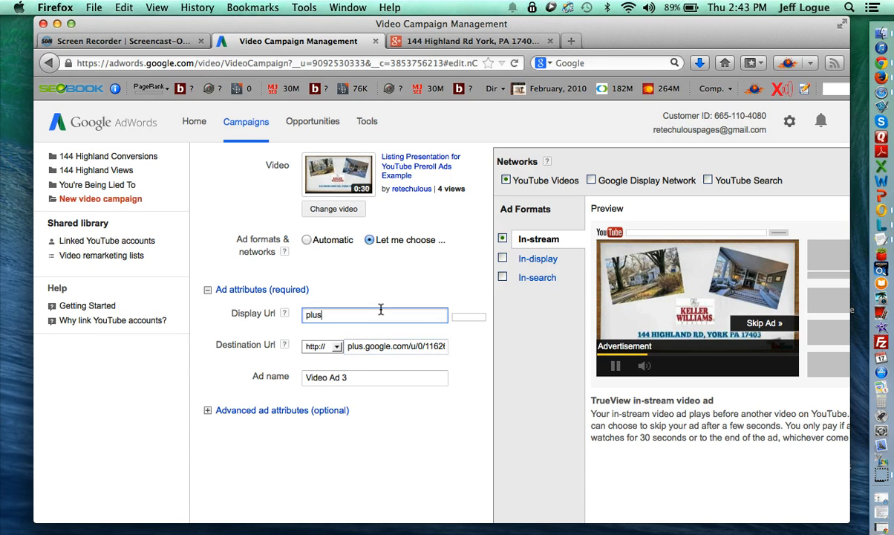
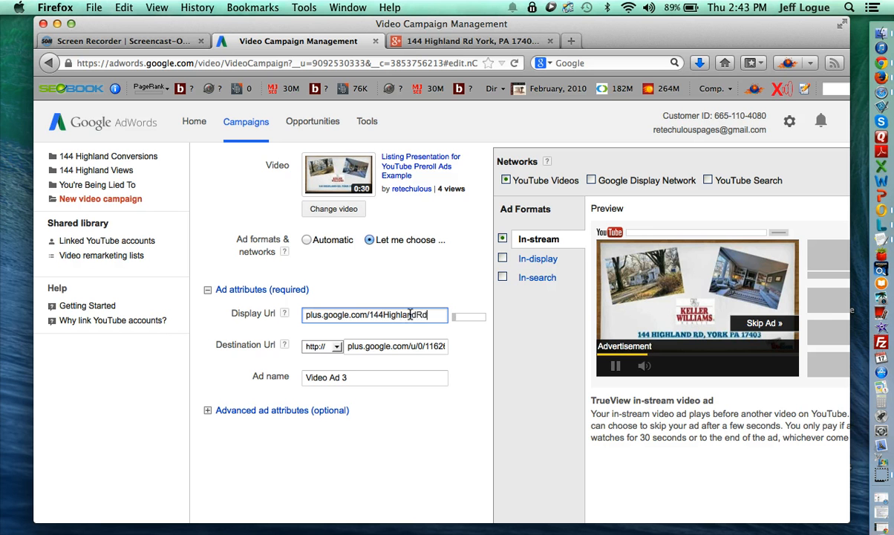
pyautogui.tripleClick(388, 381)
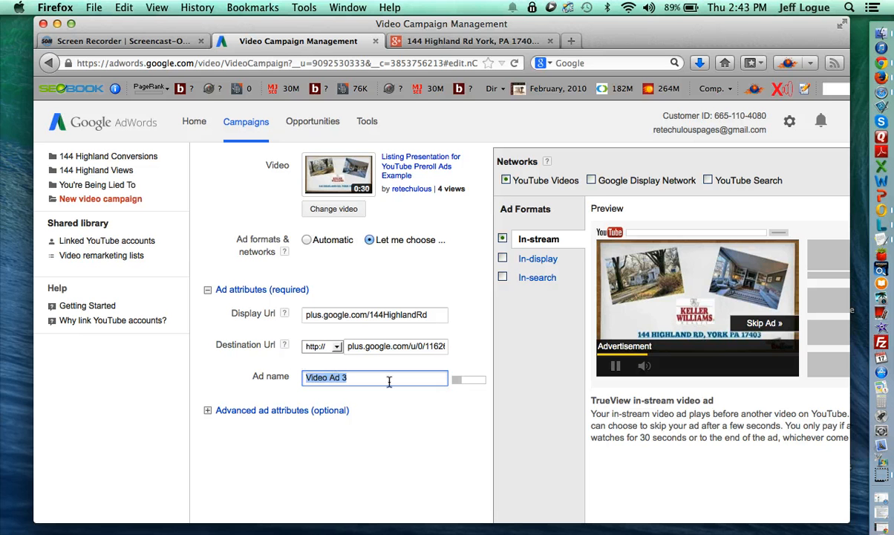
pyautogui.write('Test Ad')
pyautogui.scroll(-3, 297, 371)
pyautogui.click(209, 318)
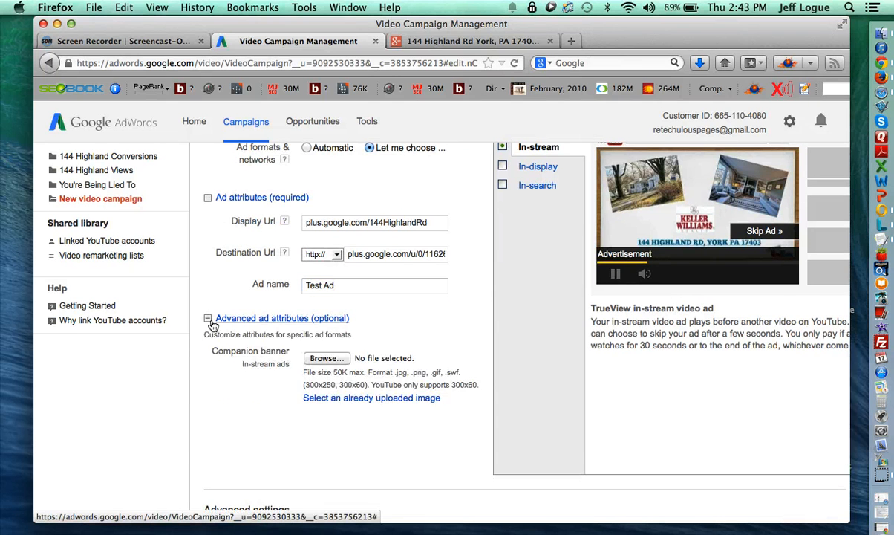
# - Upload image300x60.png as the companion banner for in-stream ads
pyautogui.scroll(-2, 224, 351)
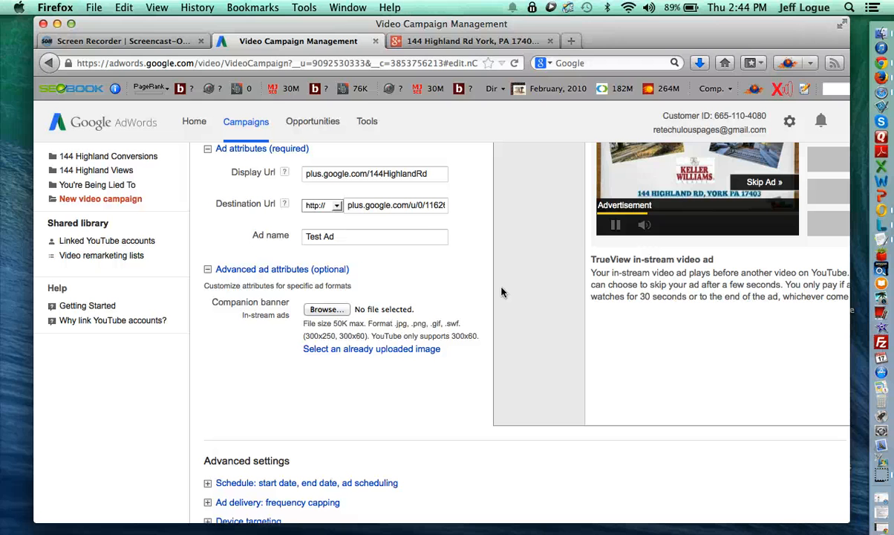
pyautogui.click(320, 308)
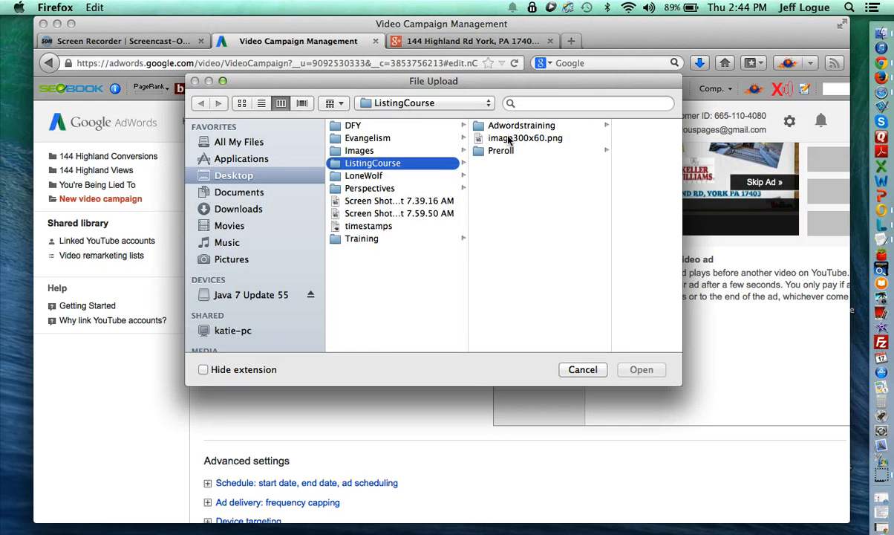
pyautogui.click(510, 139)
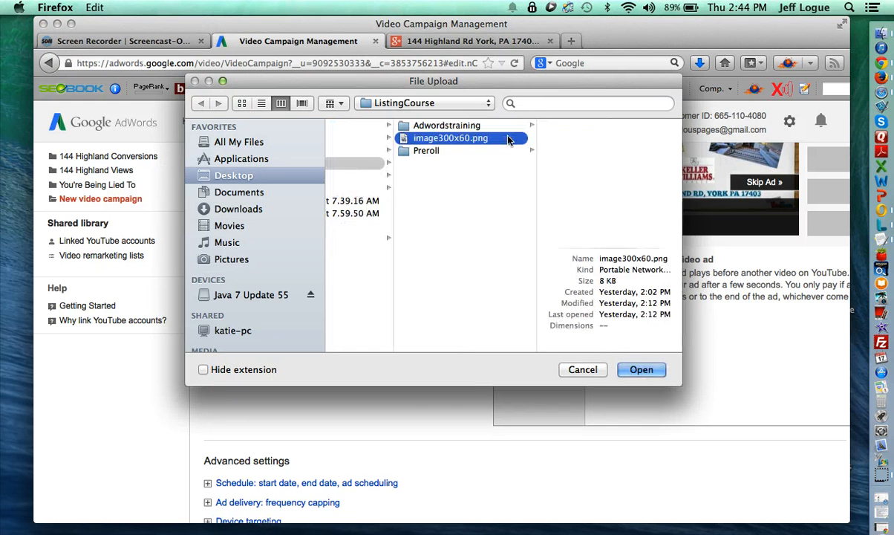
pyautogui.press('Return')
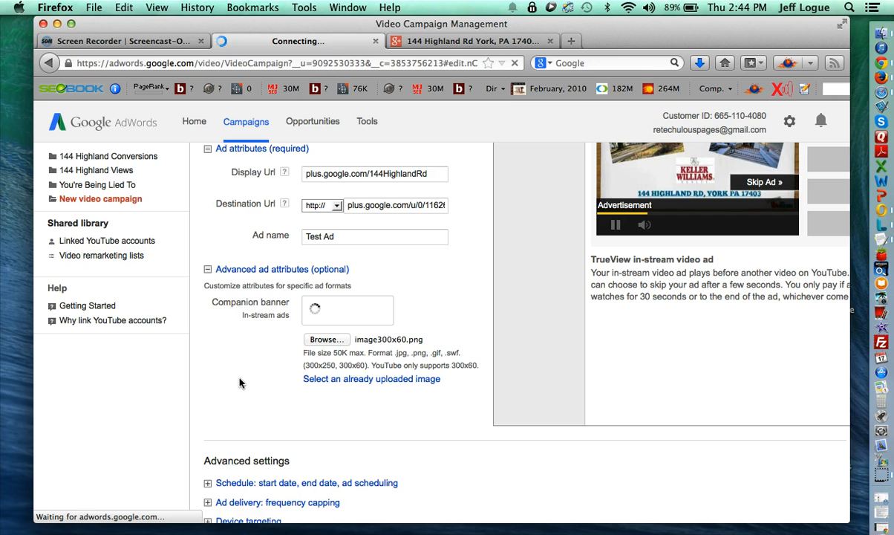
pyautogui.scroll(-1, 221, 404)
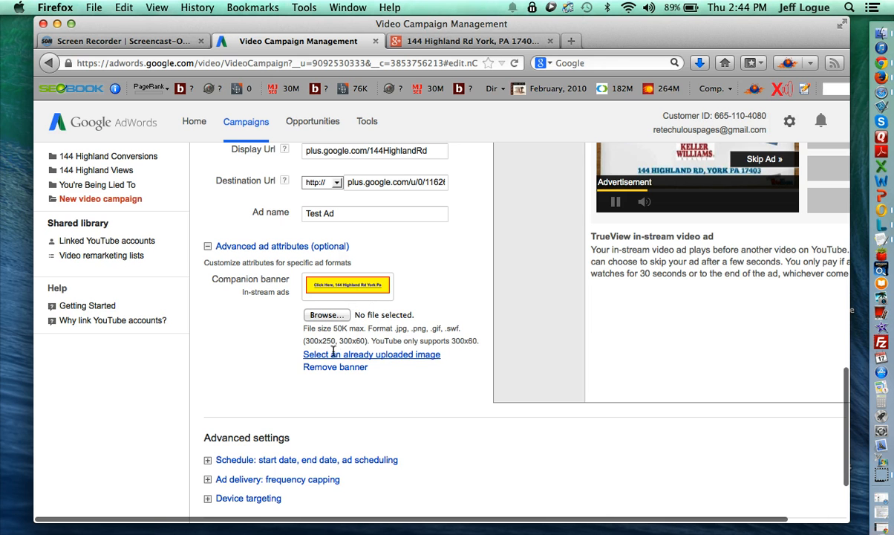
pyautogui.scroll(-1, 333, 335)
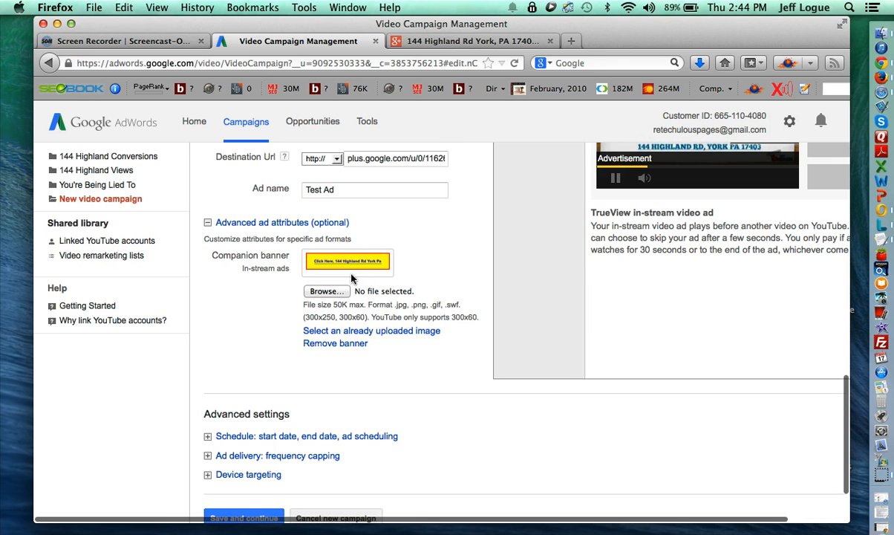
pyautogui.scroll(-3, 306, 305)
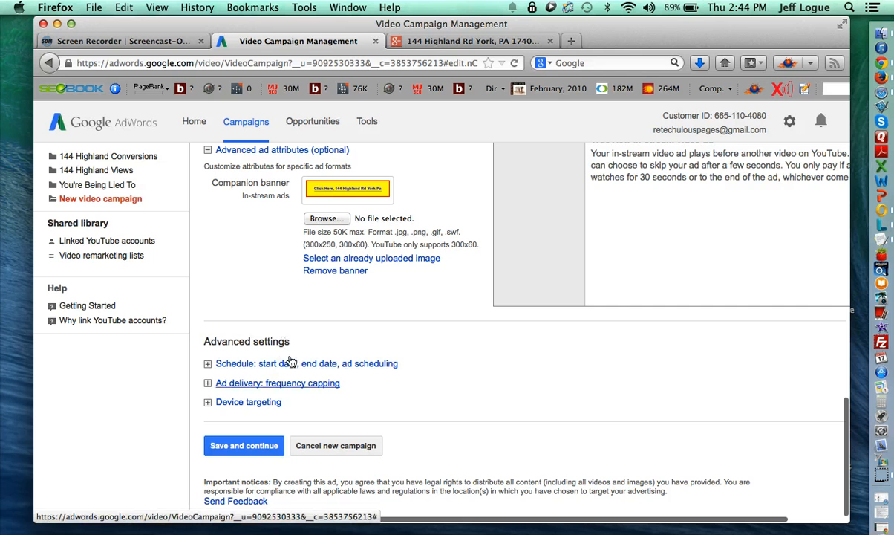
# - Open the ad scheduling editor, look at Monday's hours, and cancel to keep all-day scheduling
pyautogui.click(229, 367)
pyautogui.scroll(-5, 229, 370)
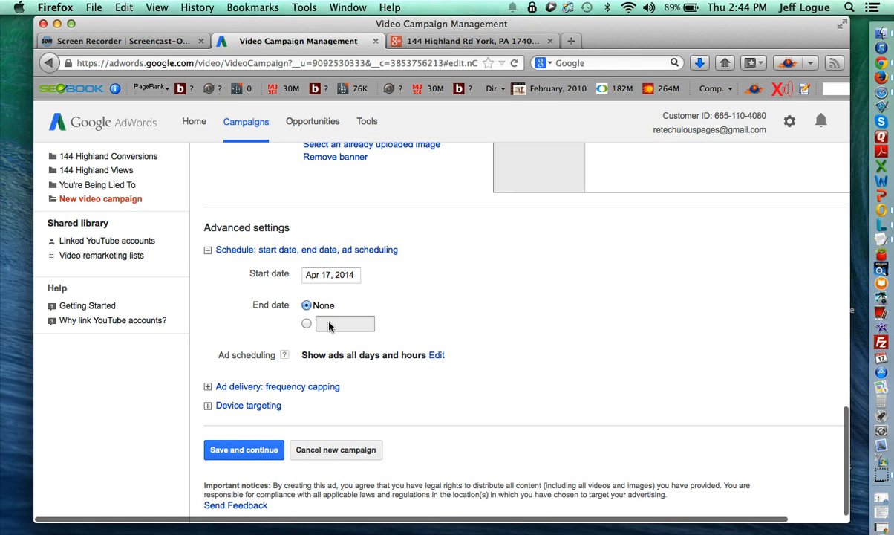
pyautogui.click(437, 356)
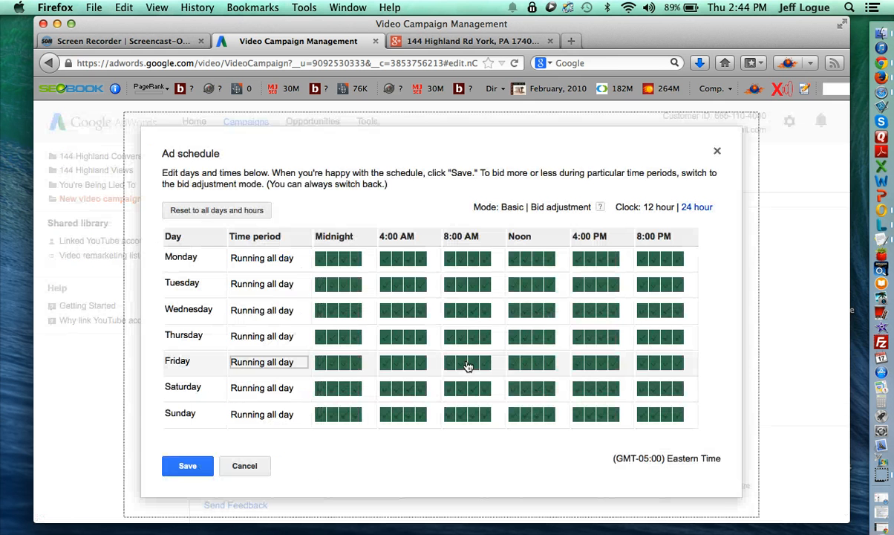
pyautogui.click(273, 267)
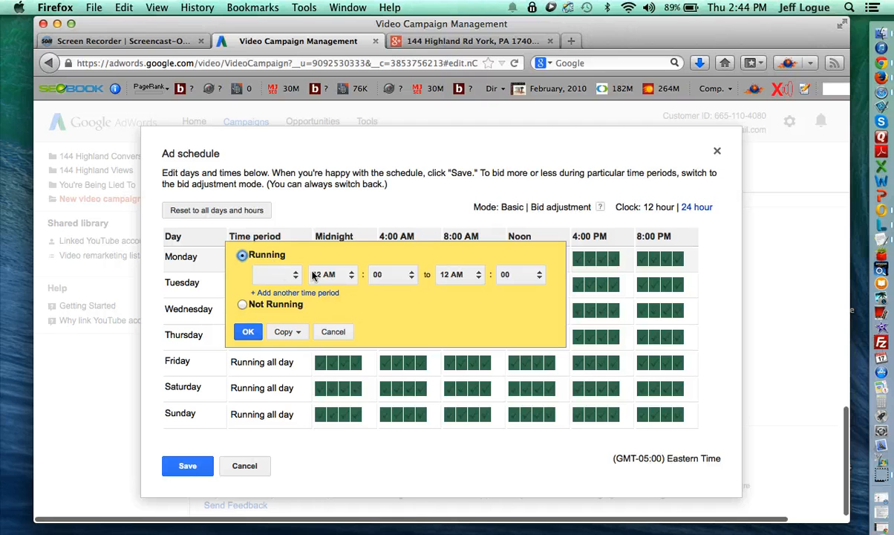
pyautogui.click(301, 274)
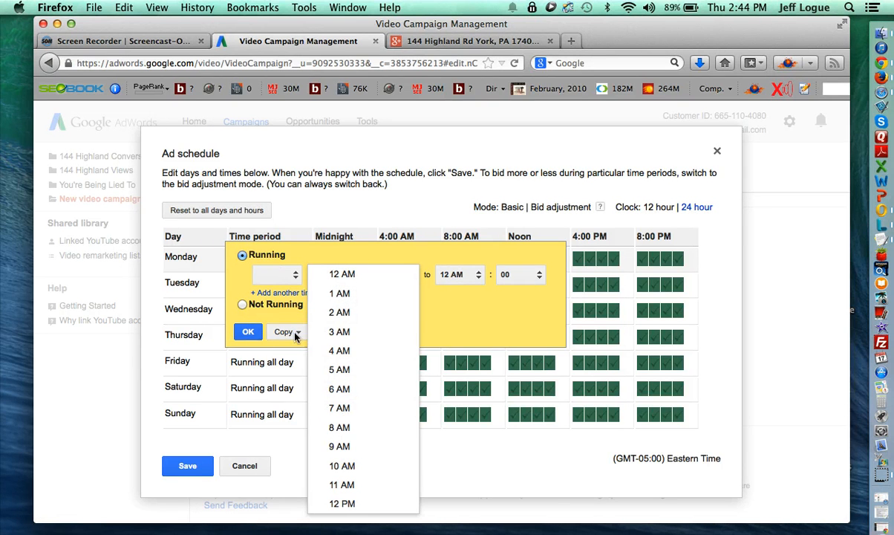
pyautogui.click(430, 208)
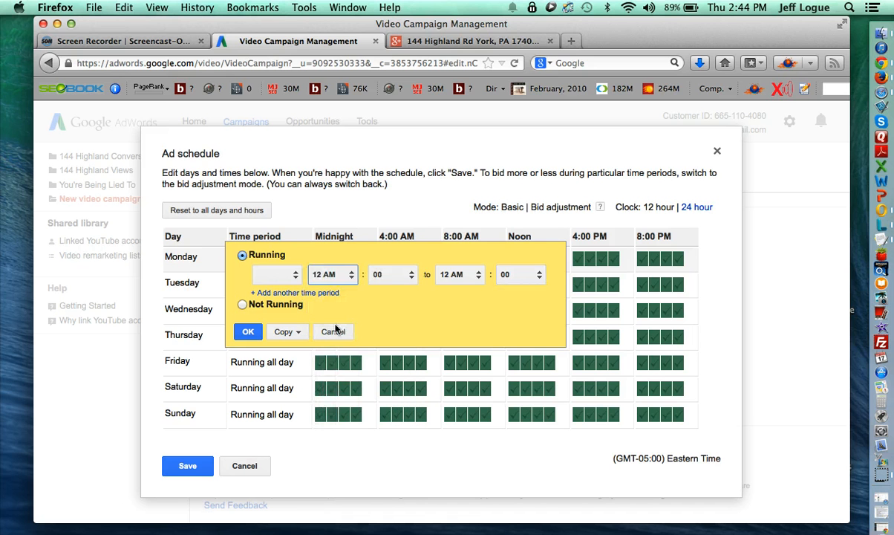
pyautogui.click(331, 331)
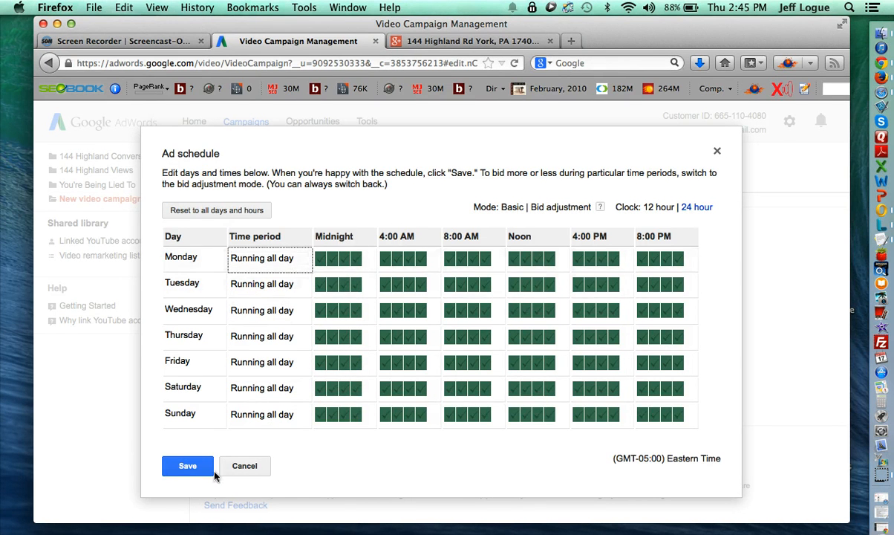
pyautogui.click(239, 466)
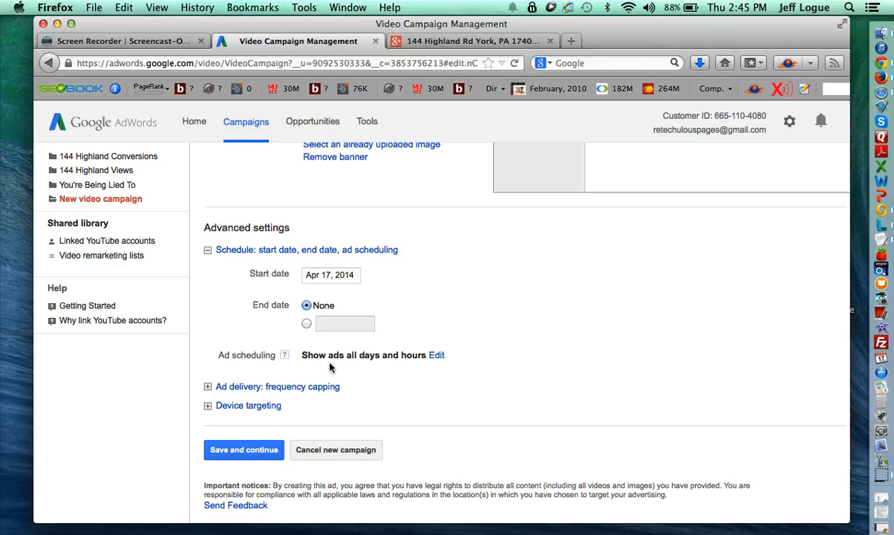
# - Try a 5-impressions-per-week cap, revert to no cap, and expand device targeting
pyautogui.scroll(-1, 330, 366)
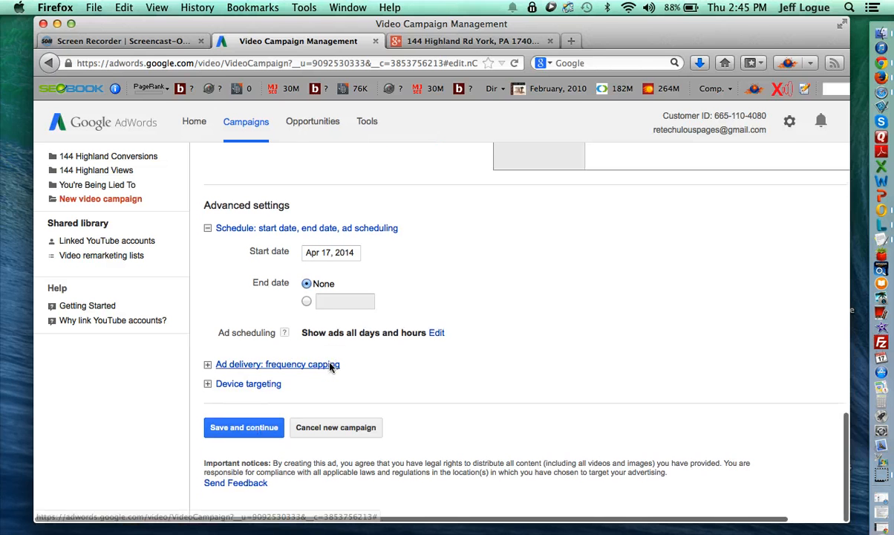
pyautogui.click(214, 369)
pyautogui.scroll(-3, 283, 360)
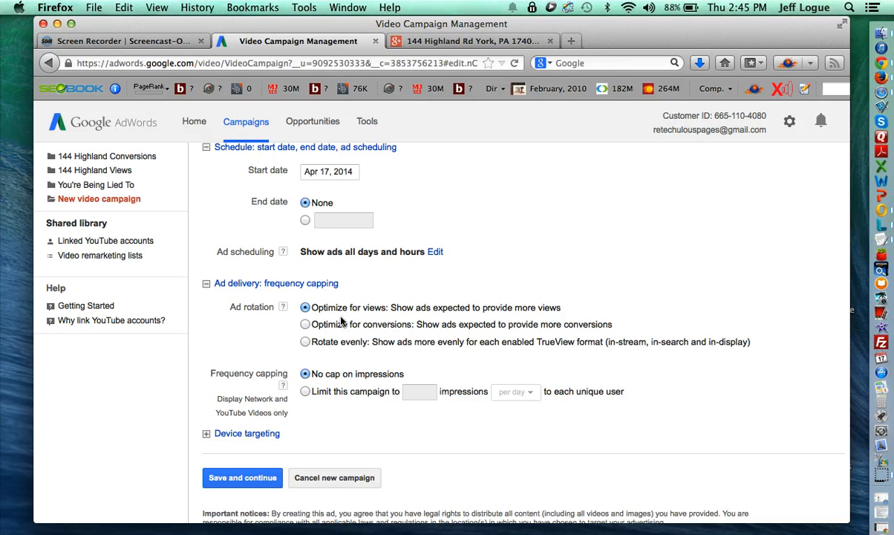
pyautogui.scroll(-1, 352, 386)
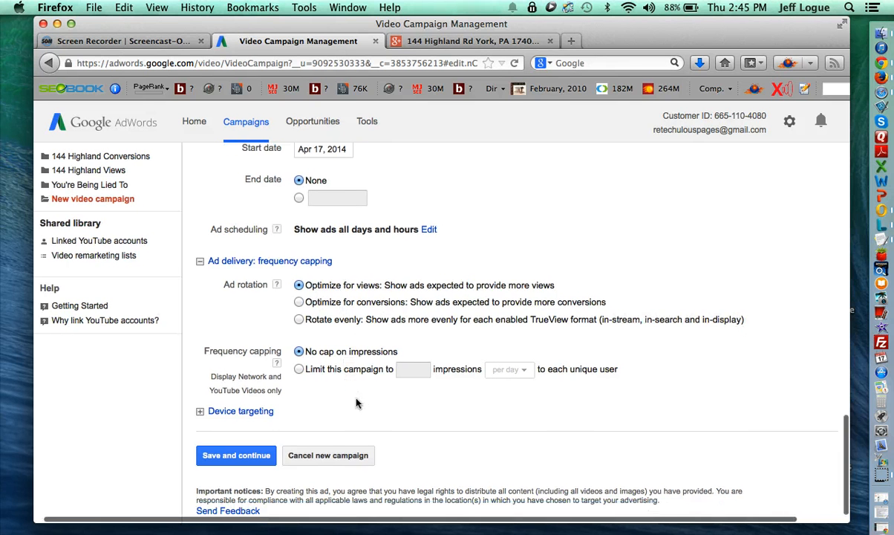
pyautogui.click(299, 369)
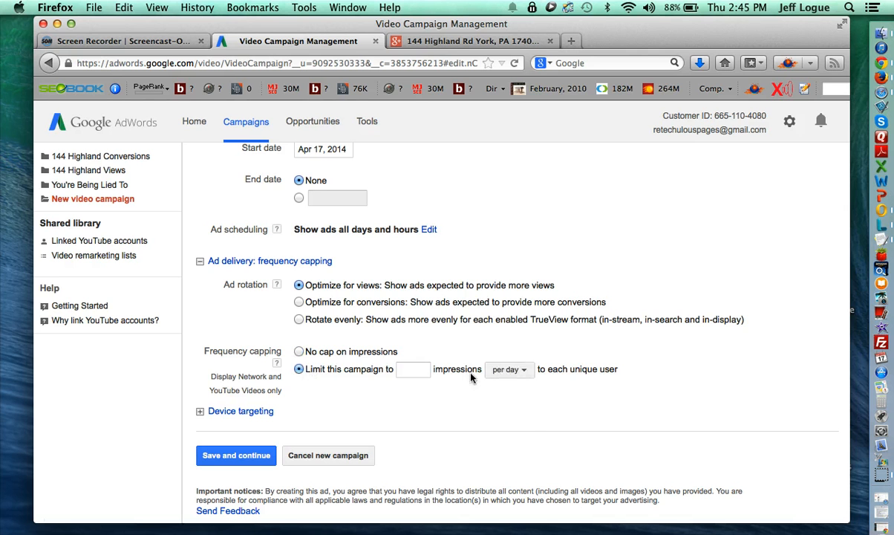
pyautogui.click(507, 369)
pyautogui.click(514, 409)
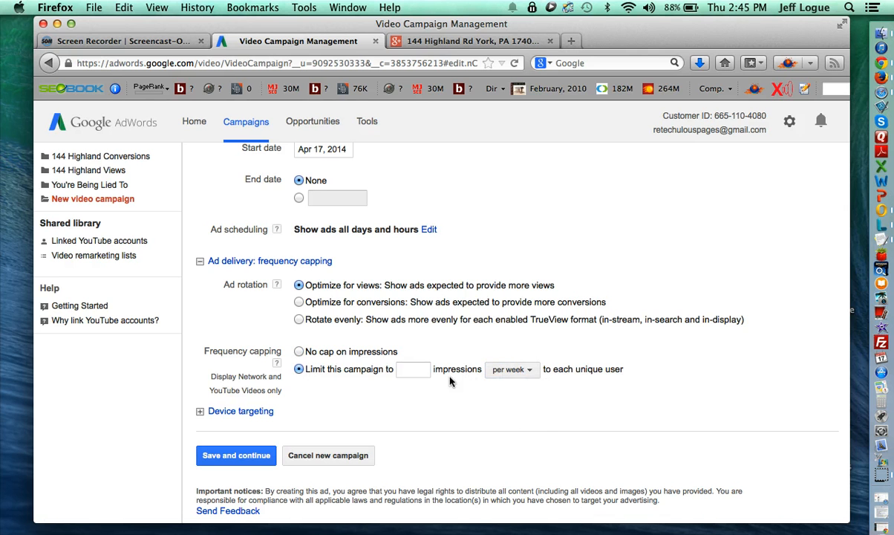
pyautogui.click(413, 369)
pyautogui.click(386, 402)
pyautogui.click(339, 355)
pyautogui.click(223, 412)
# - Set the Mobile bid adjustment dropdown to 'Decrease by' with 100 in the % field
pyautogui.scroll(-3, 274, 420)
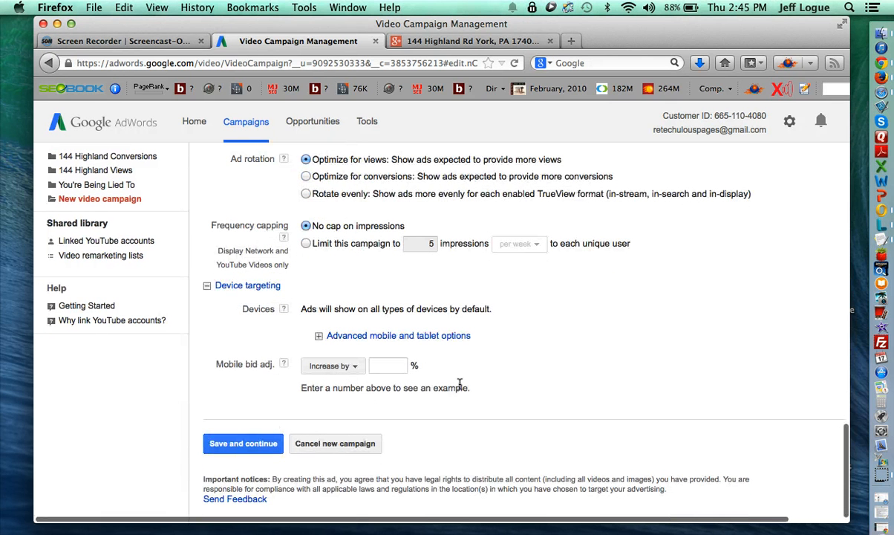
pyautogui.click(348, 371)
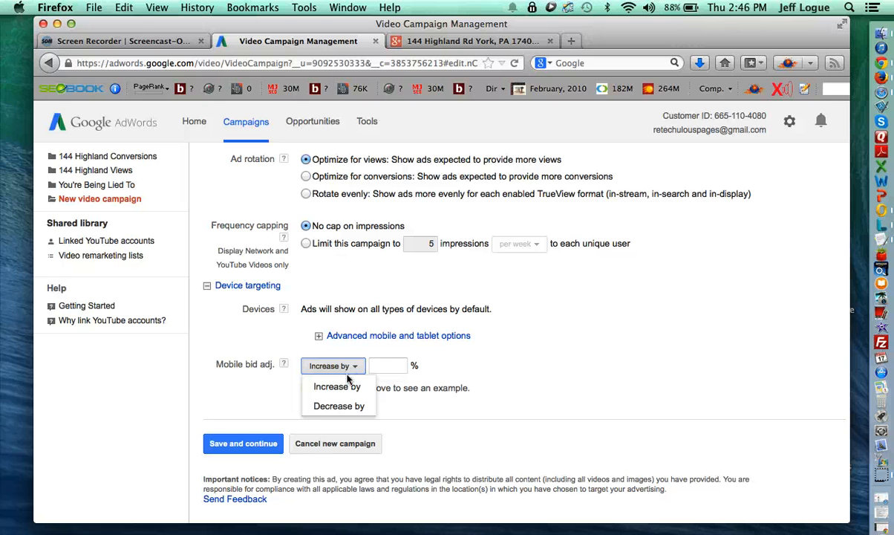
pyautogui.click(349, 405)
pyautogui.click(391, 367)
pyautogui.write('100')
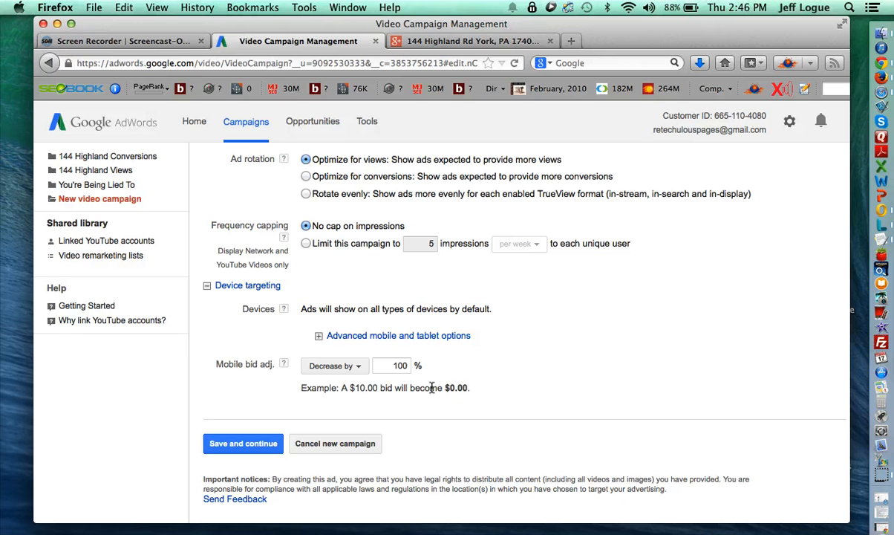
pyautogui.doubleClick(404, 365)
pyautogui.press('BackSpace')
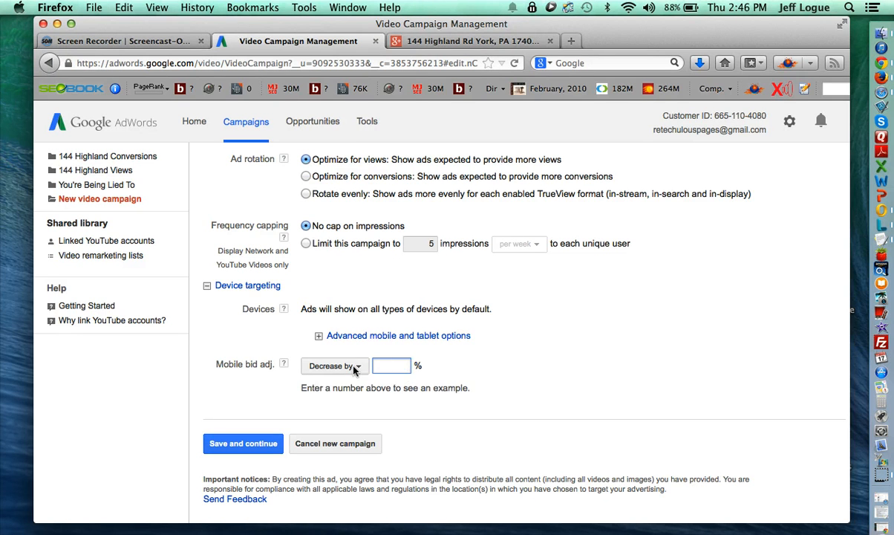
pyautogui.click(352, 366)
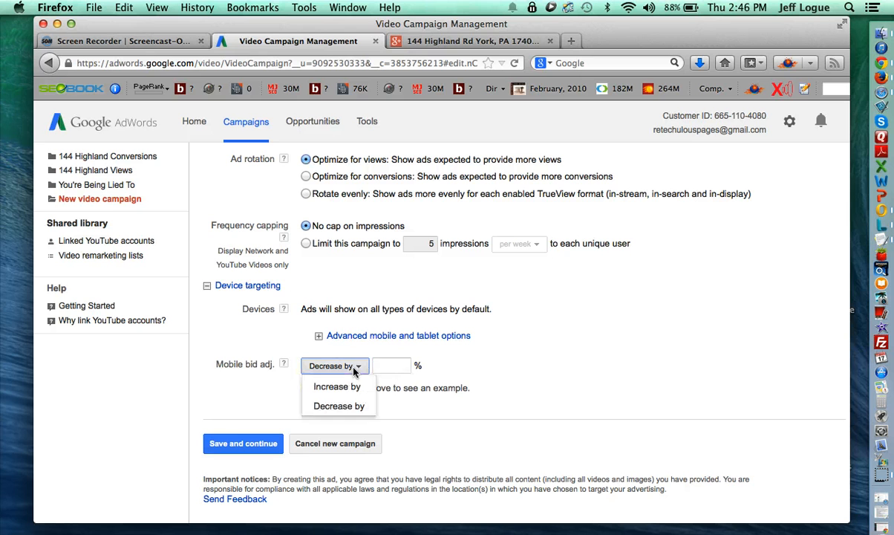
pyautogui.click(401, 366)
pyautogui.write('100')
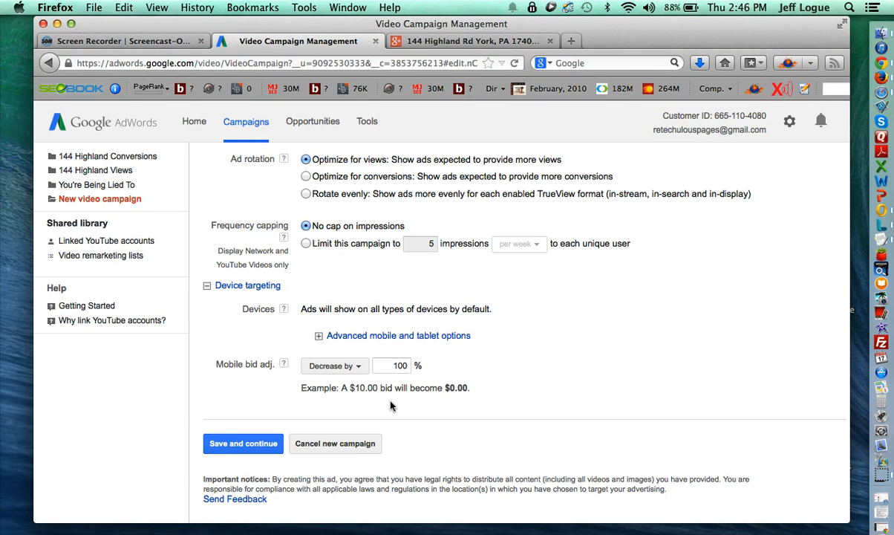
# - Scroll back up to Locations and languages and open Advanced search
pyautogui.scroll(6, 237, 422)
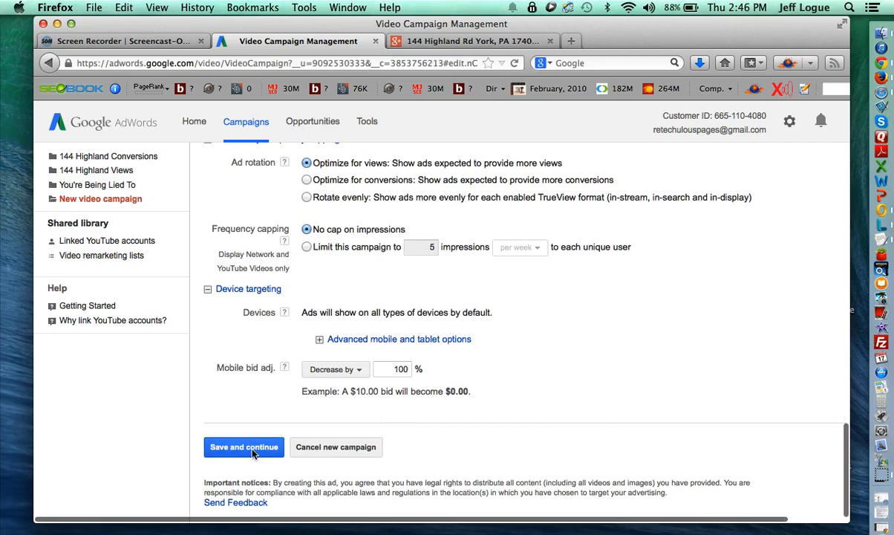
pyautogui.scroll(15, 379, 431)
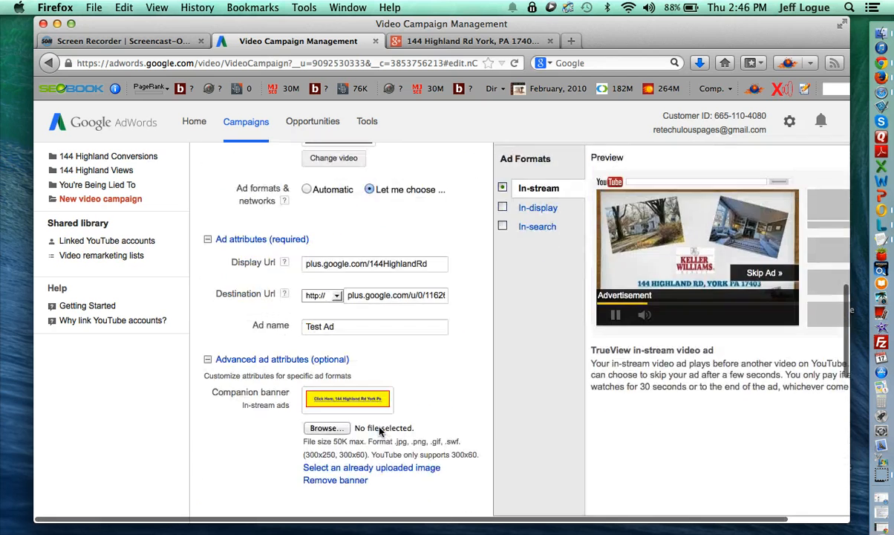
pyautogui.scroll(7, 378, 431)
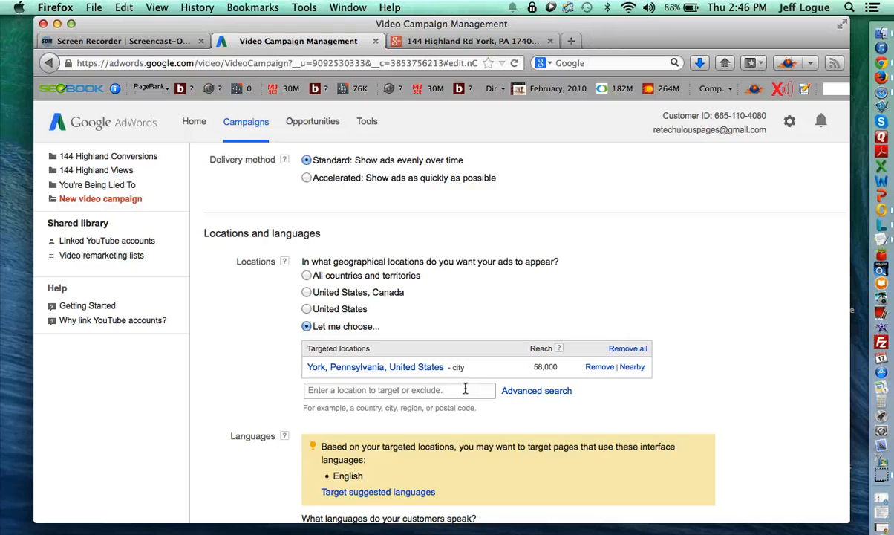
pyautogui.click(544, 391)
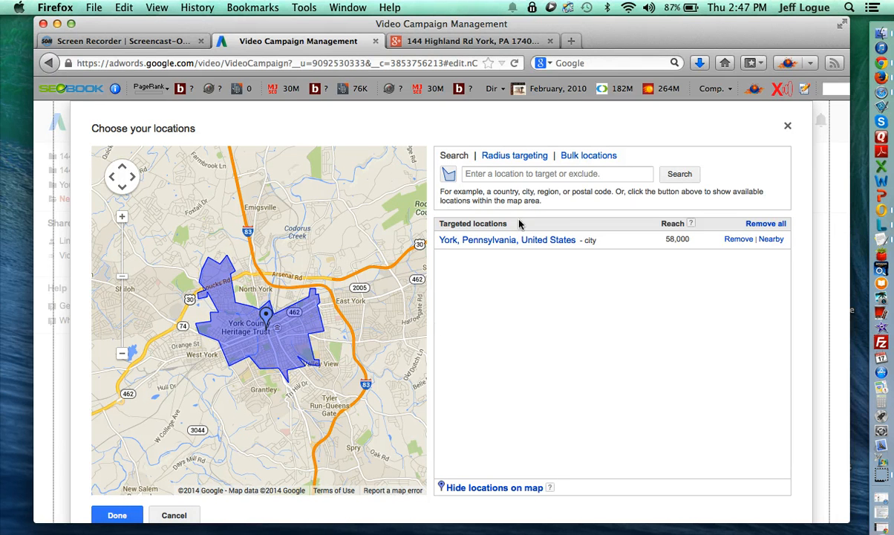
# - Set up radius targeting around 'york pa', changing the radius from 20 to 5 mi
pyautogui.click(512, 157)
pyautogui.click(505, 173)
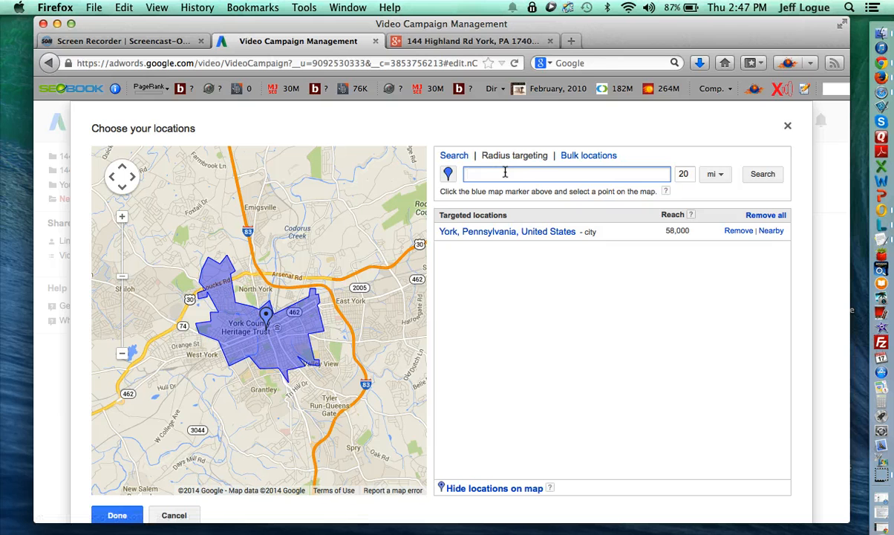
pyautogui.write('york pa')
pyautogui.click(754, 176)
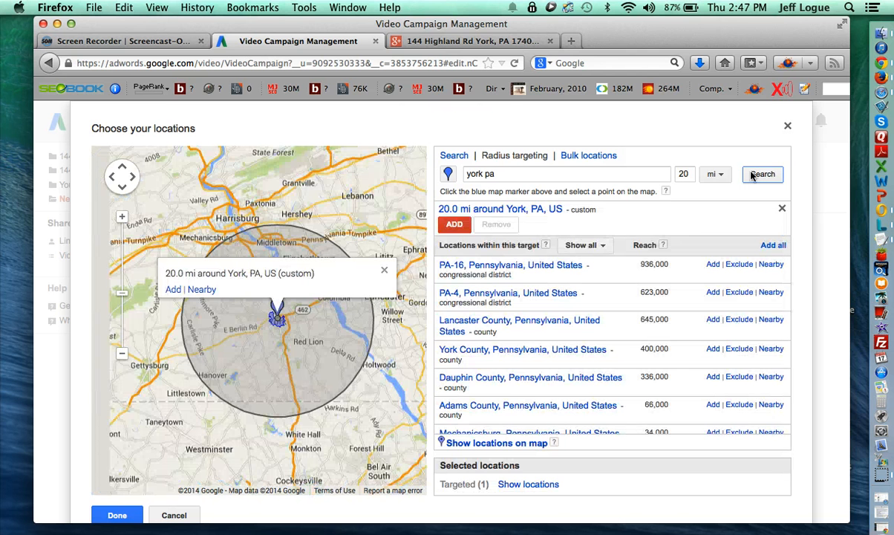
pyautogui.click(684, 174)
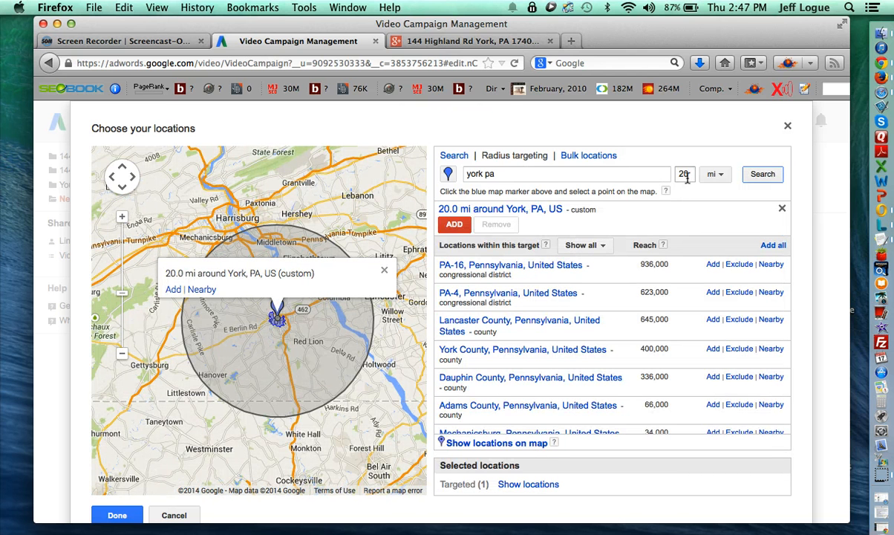
pyautogui.press('BackSpace')
pyautogui.press('BackSpace')
pyautogui.write('7')
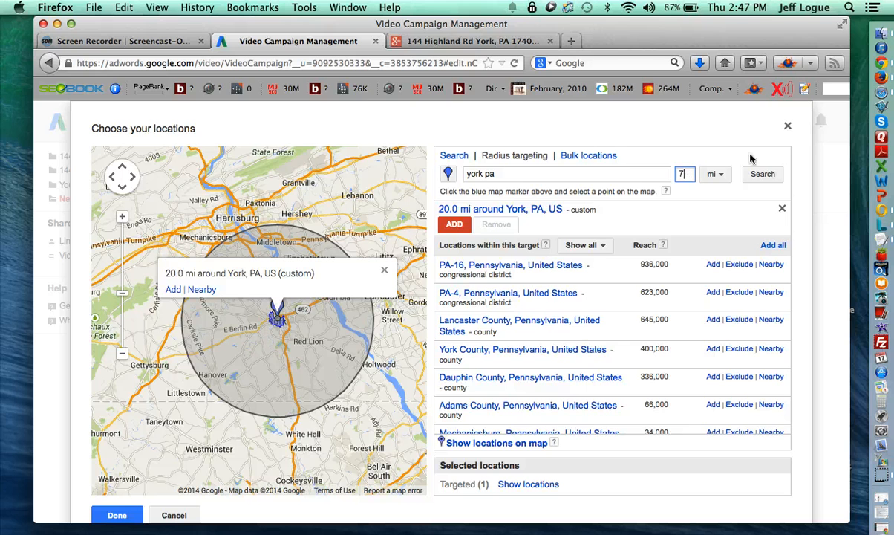
pyautogui.click(763, 174)
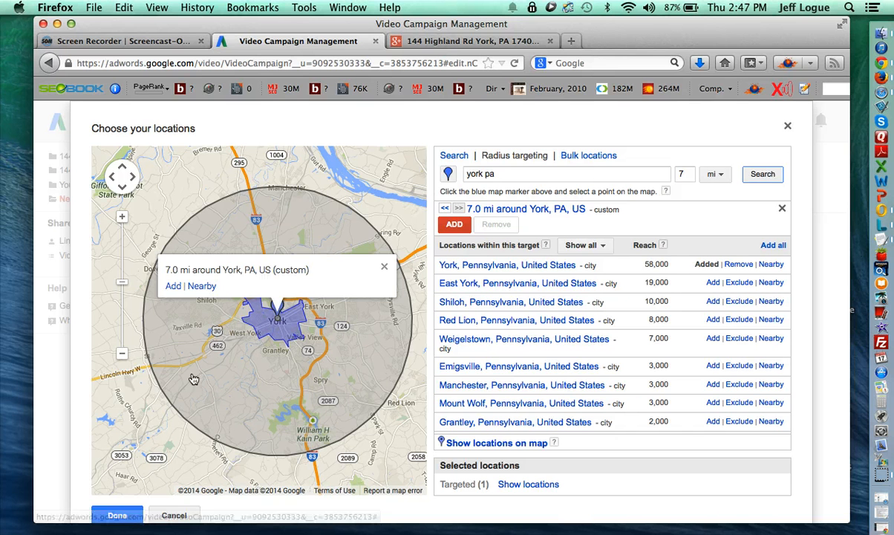
pyautogui.click(679, 174)
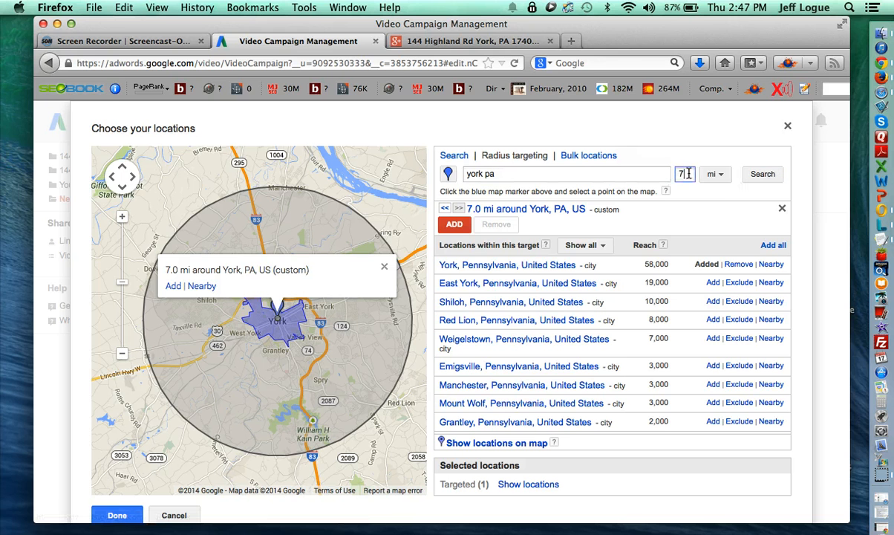
pyautogui.write('5')
pyautogui.click(762, 174)
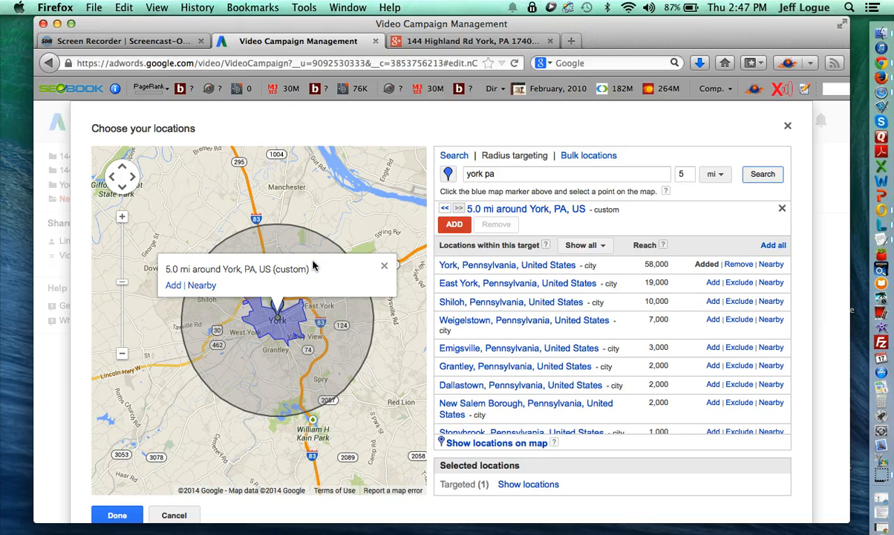
# - Add the 5 mi York radius to the targets and show the location list
pyautogui.scroll(-2, 438, 463)
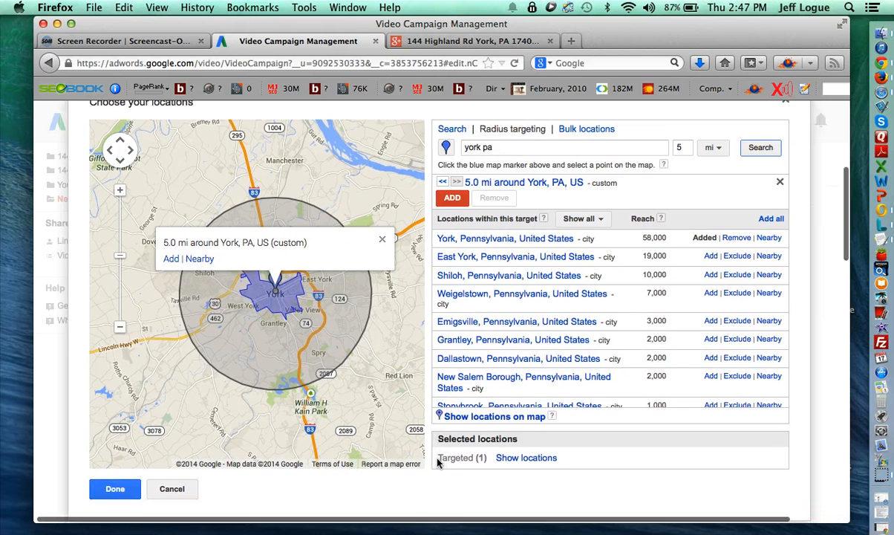
pyautogui.click(453, 188)
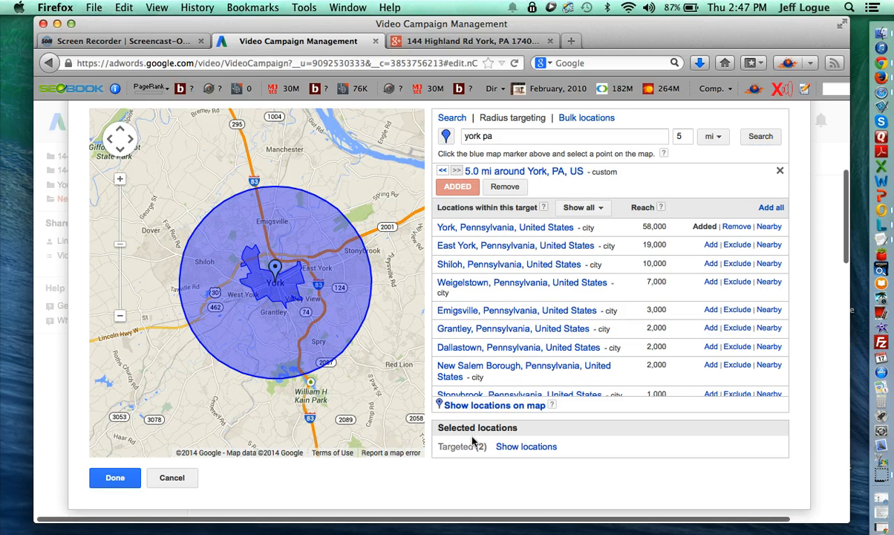
pyautogui.click(520, 448)
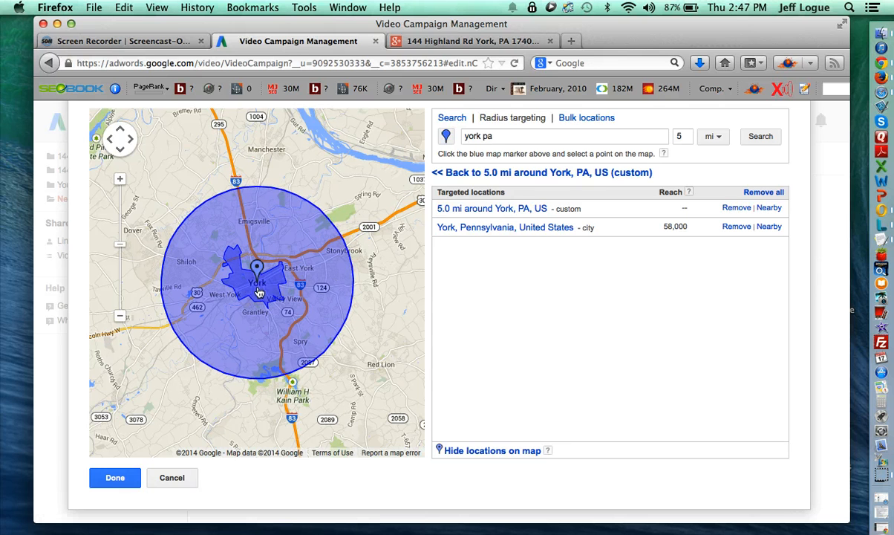
# - Replace the York city target with York, Pennsylvania found by search, and remove the 5.0 mi radius
pyautogui.click(737, 227)
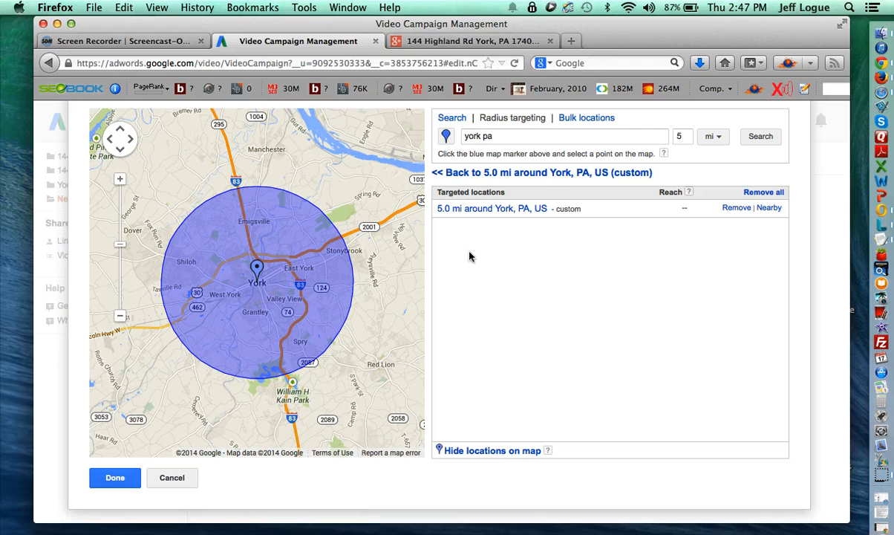
pyautogui.scroll(1, 490, 248)
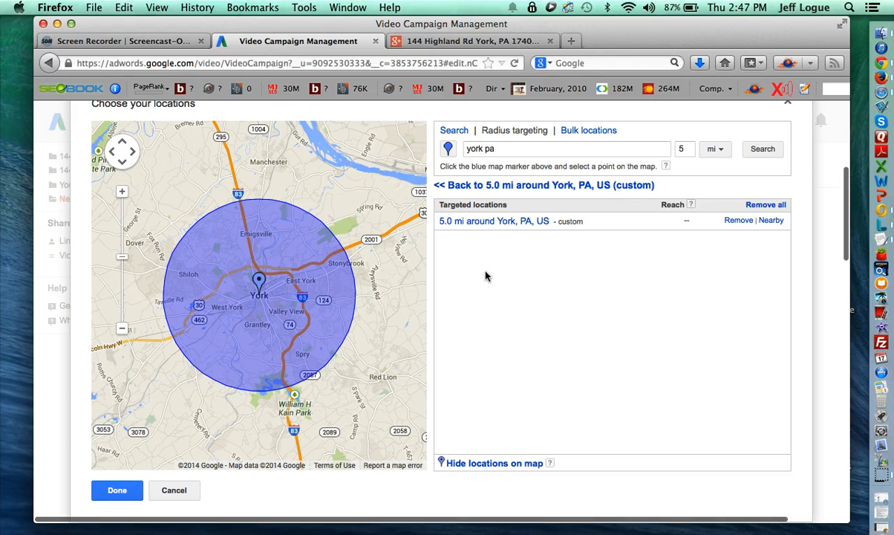
pyautogui.click(453, 131)
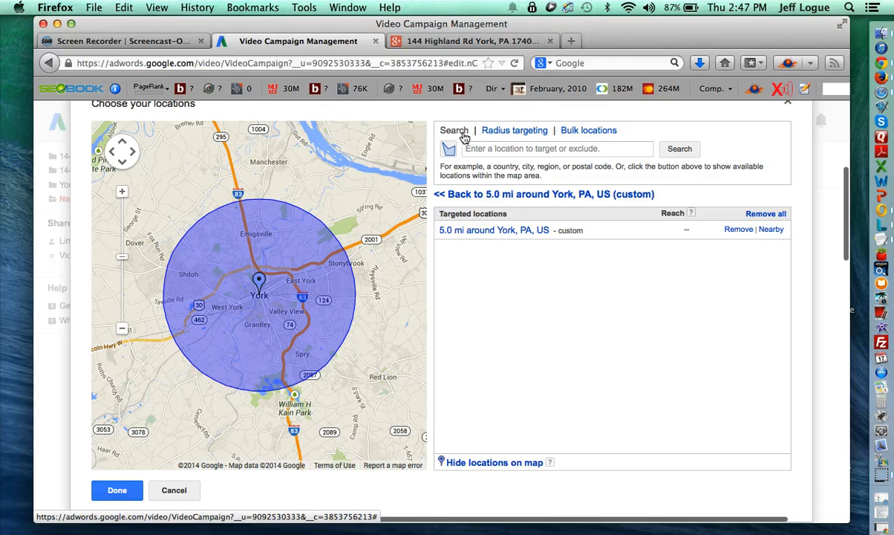
pyautogui.click(517, 148)
pyautogui.write('york pa')
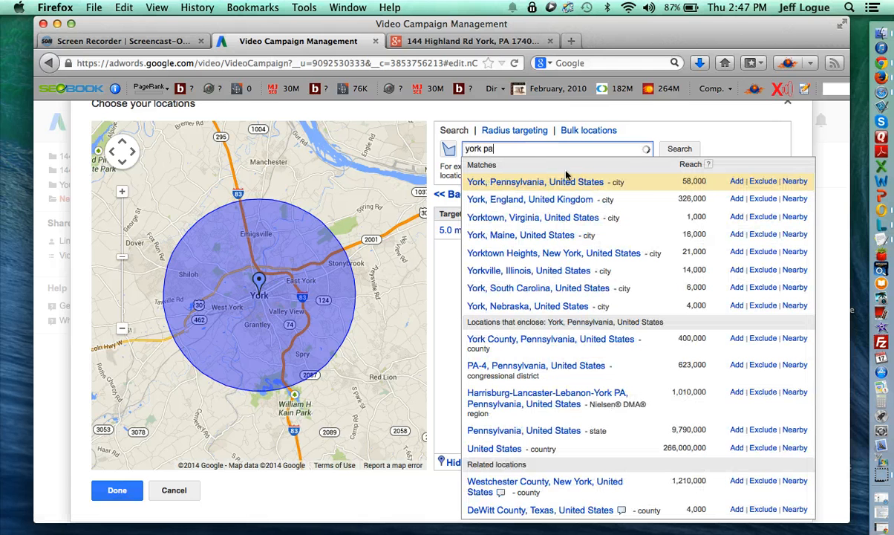
pyautogui.click(737, 181)
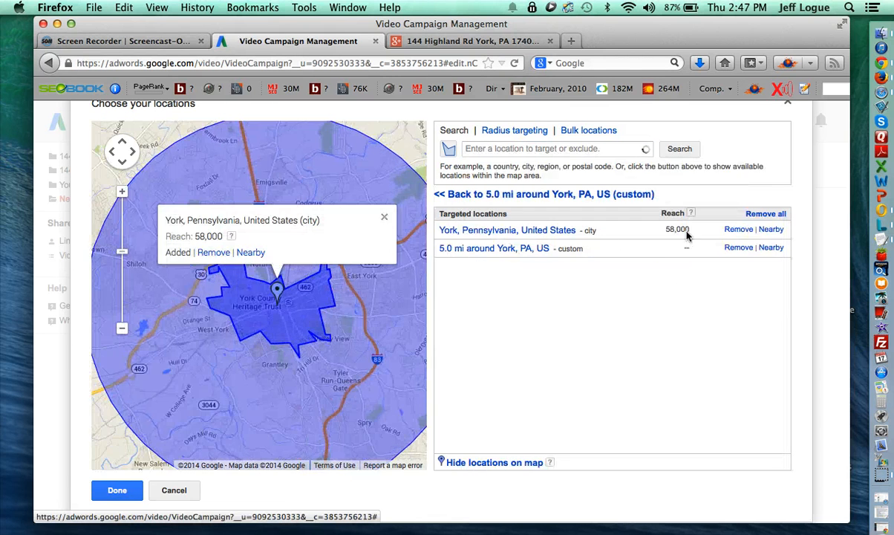
pyautogui.click(739, 248)
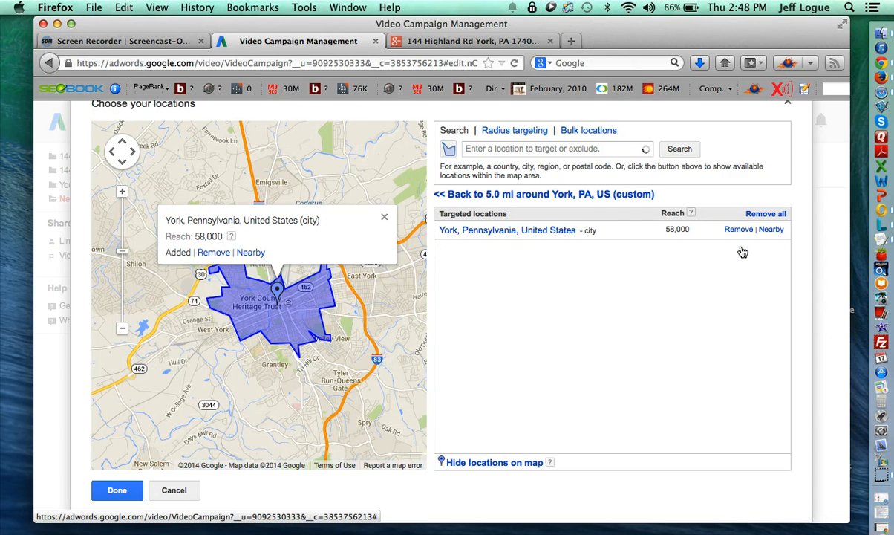
pyautogui.click(115, 491)
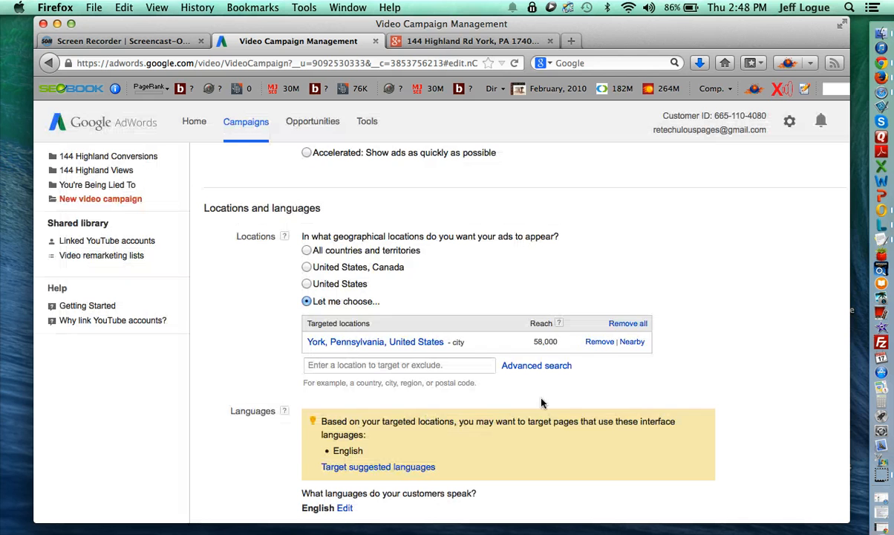
# - Save Test Campaign's settings and continue to the Select bidding and audience step
pyautogui.scroll(-15, 221, 357)
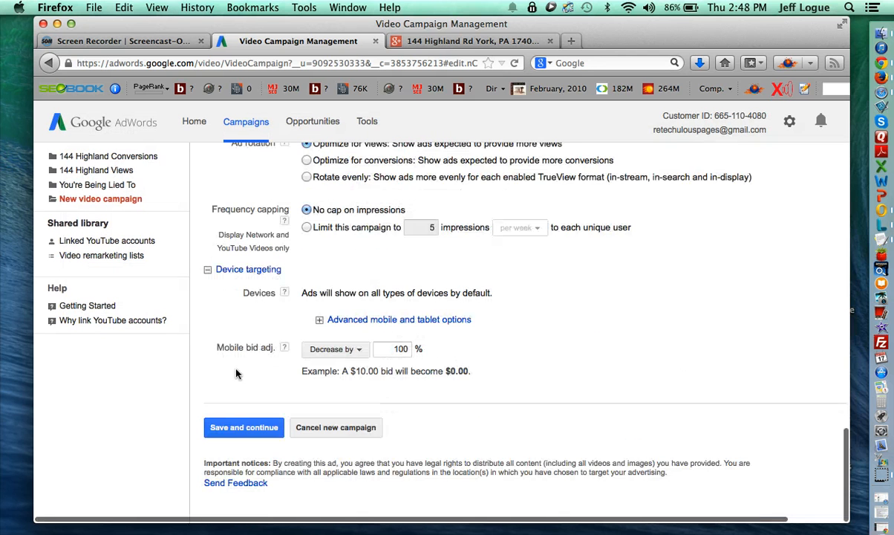
pyautogui.click(240, 427)
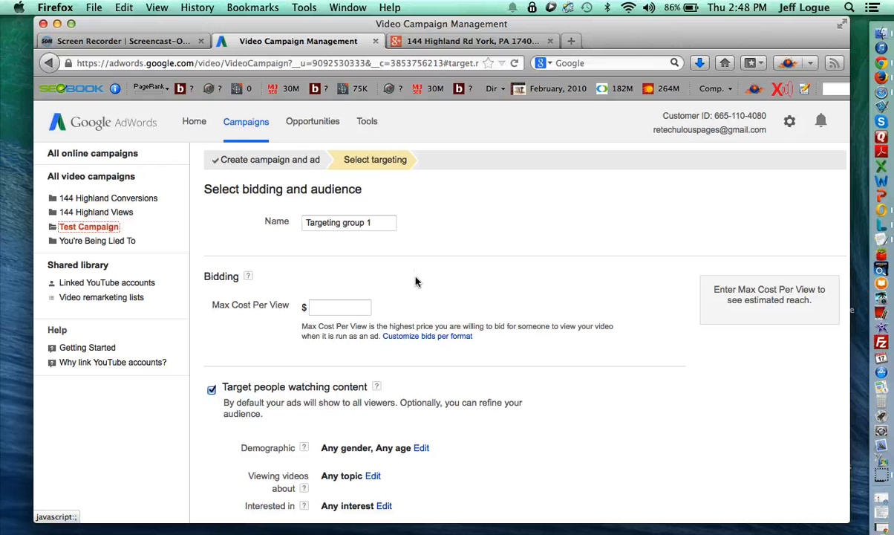
# - Untick 'Target people who are searching' for Targeting group 1
pyautogui.scroll(-2, 438, 327)
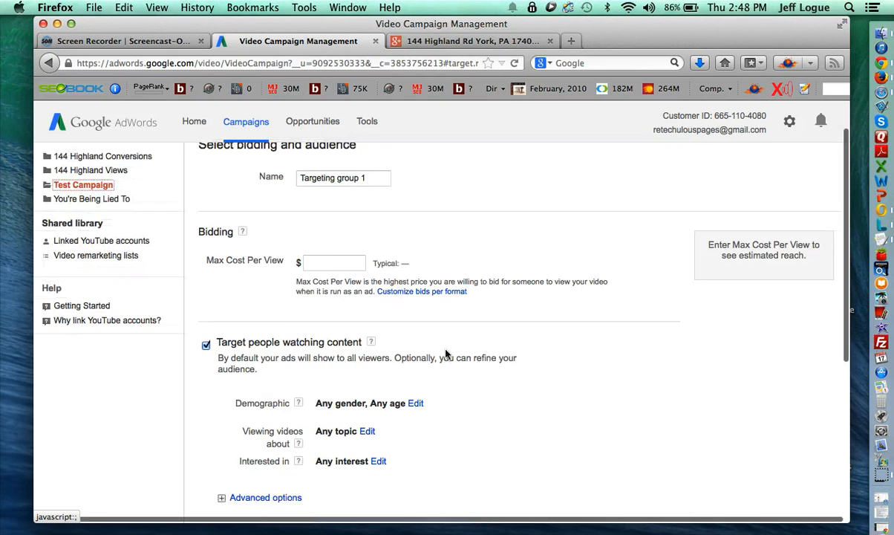
pyautogui.scroll(-4, 446, 354)
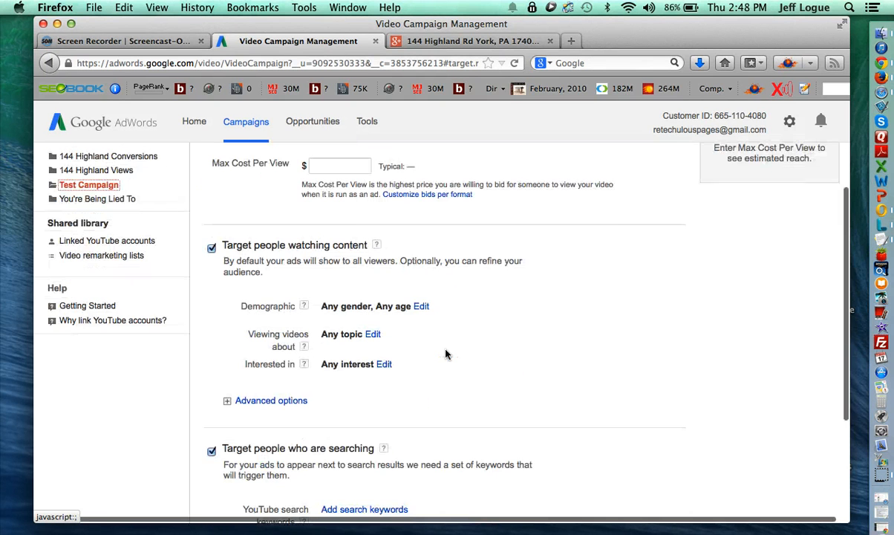
pyautogui.click(212, 451)
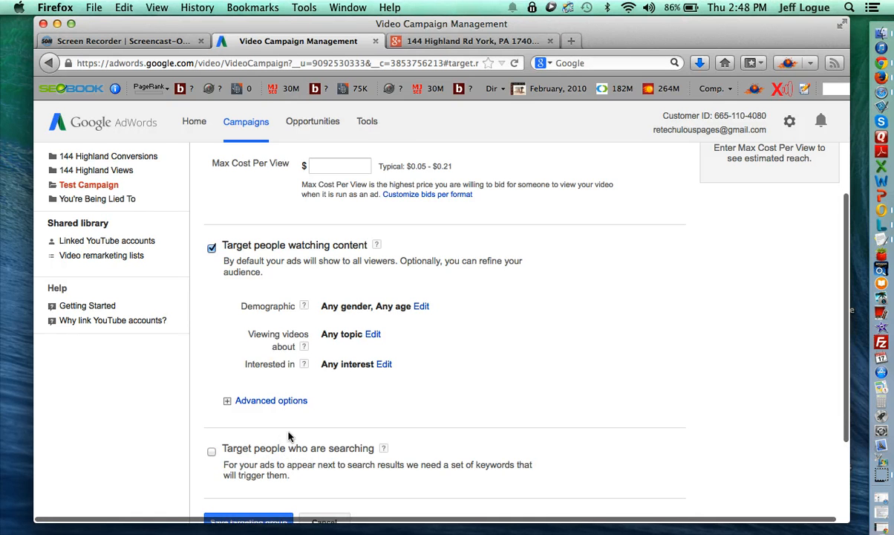
pyautogui.scroll(2, 319, 431)
pyautogui.scroll(1, 324, 445)
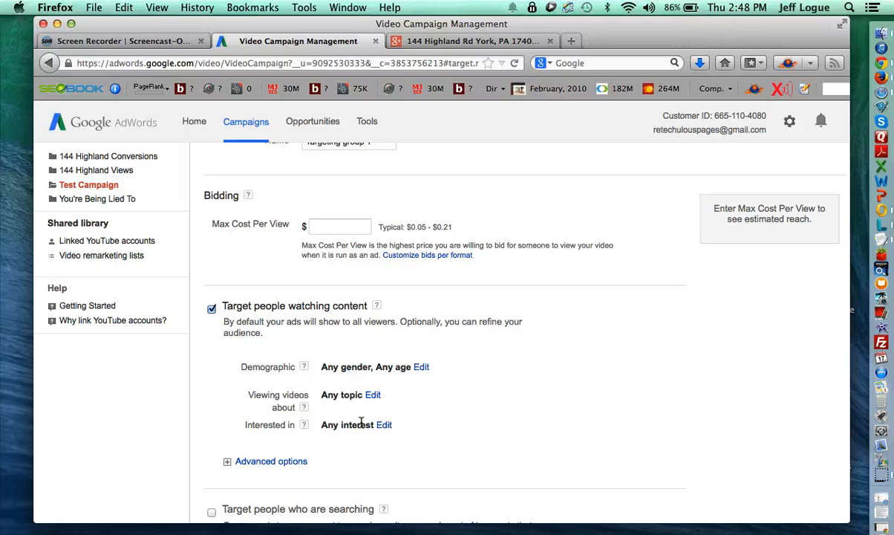
pyautogui.scroll(3, 361, 402)
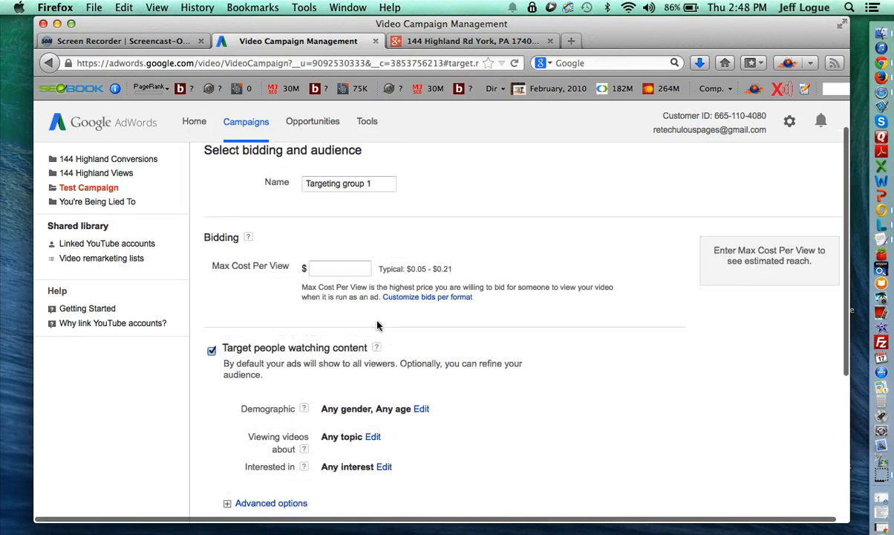
# - Rename the targeting group to 'Topic' and give it a $0.21 Max Cost Per View
pyautogui.doubleClick(347, 183)
pyautogui.tripleClick(347, 183)
pyautogui.scroll(-1, 324, 441)
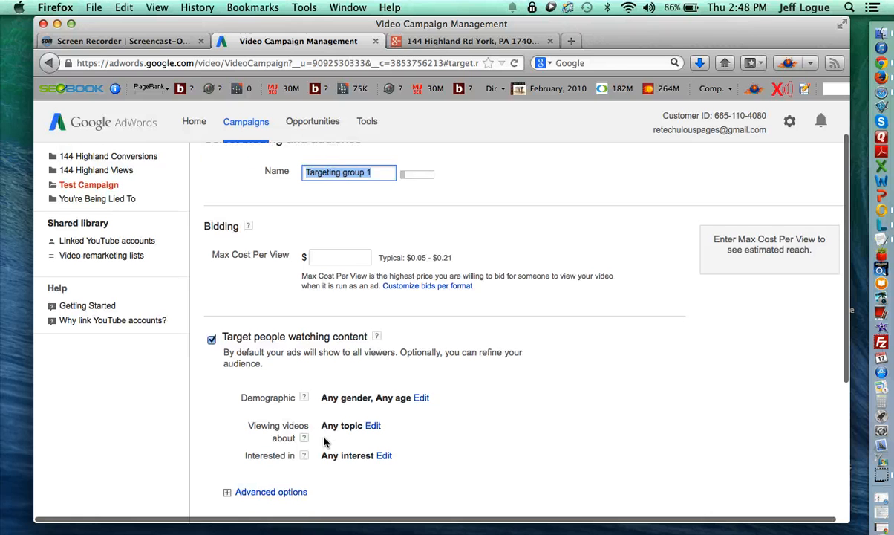
pyautogui.write('Topic')
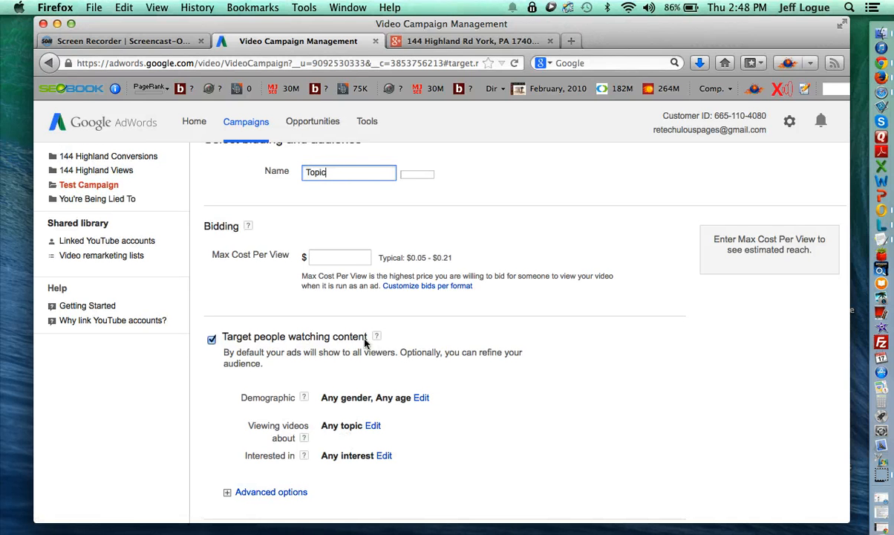
pyautogui.click(344, 258)
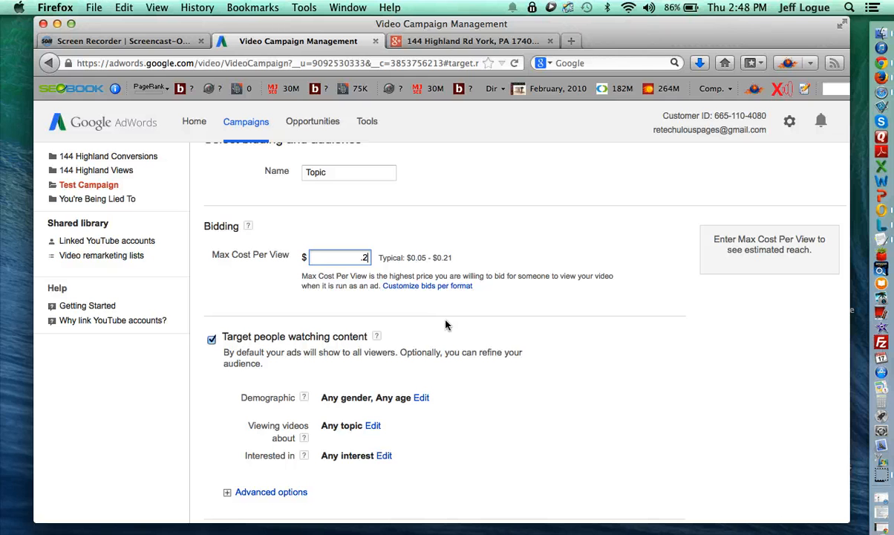
pyautogui.write('1')
pyautogui.click(520, 278)
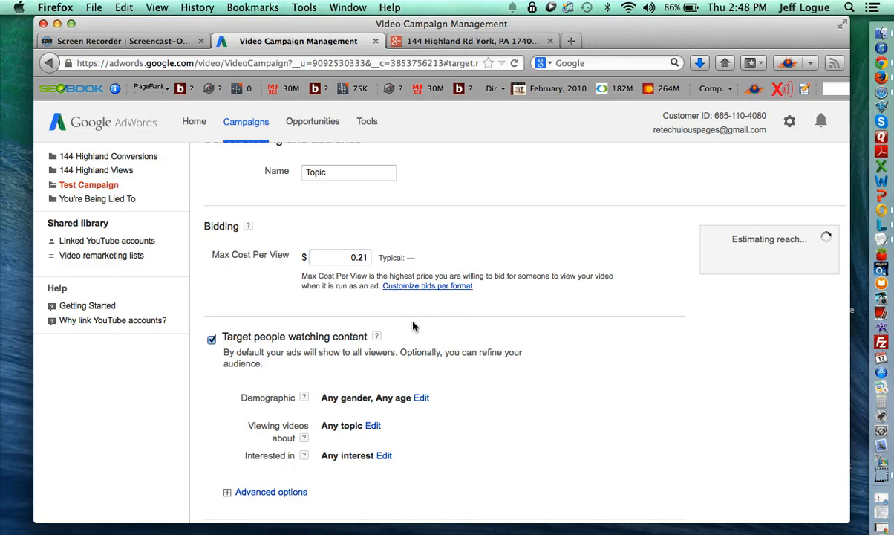
pyautogui.scroll(-2, 394, 327)
pyautogui.scroll(-1, 384, 326)
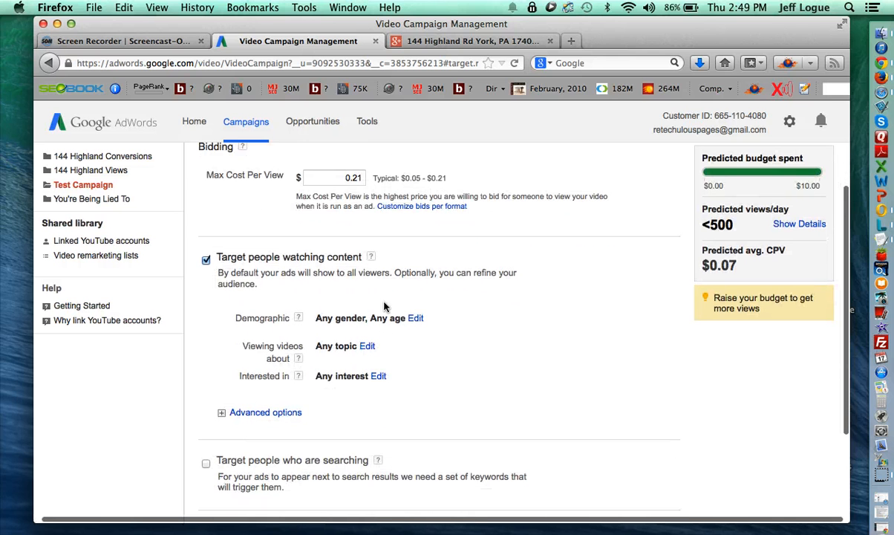
# - Under Advanced options, begin editing topics and add Real Estate
pyautogui.scroll(-3, 409, 303)
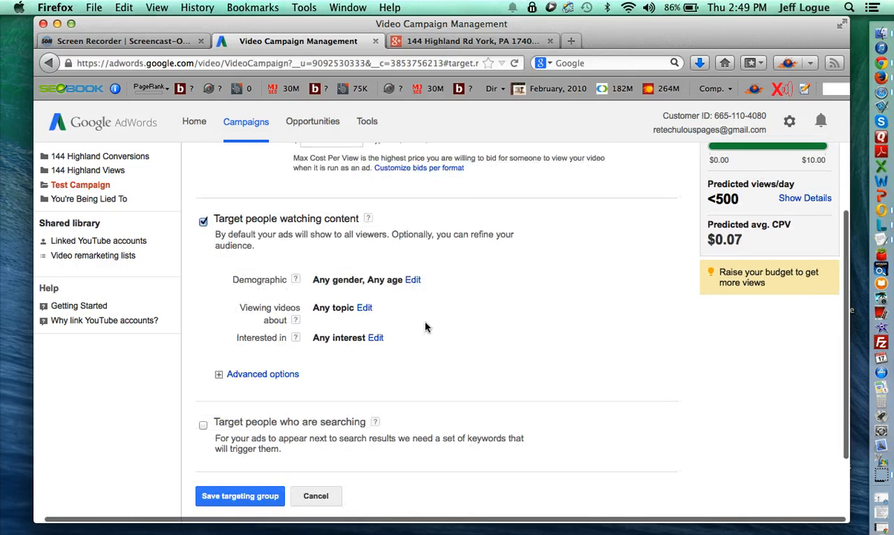
pyautogui.scroll(-1, 383, 303)
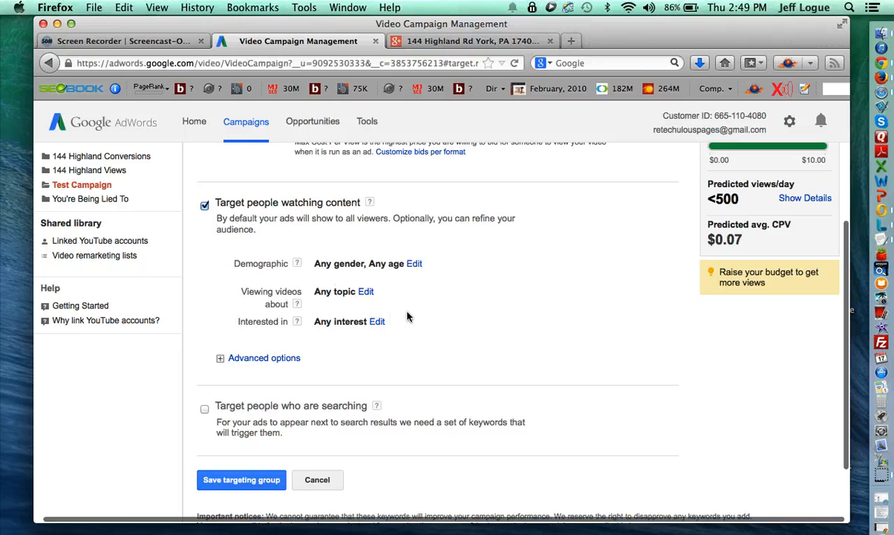
pyautogui.scroll(-2, 407, 317)
pyautogui.click(246, 330)
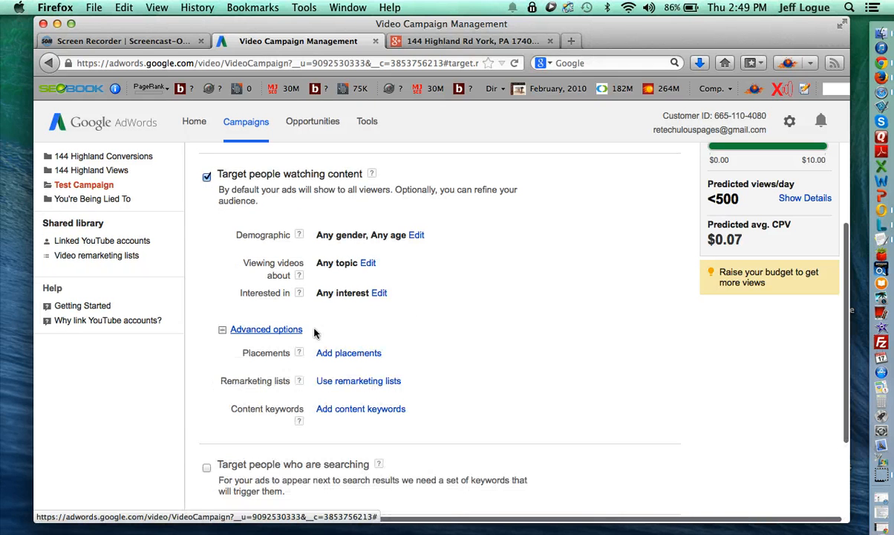
pyautogui.click(367, 265)
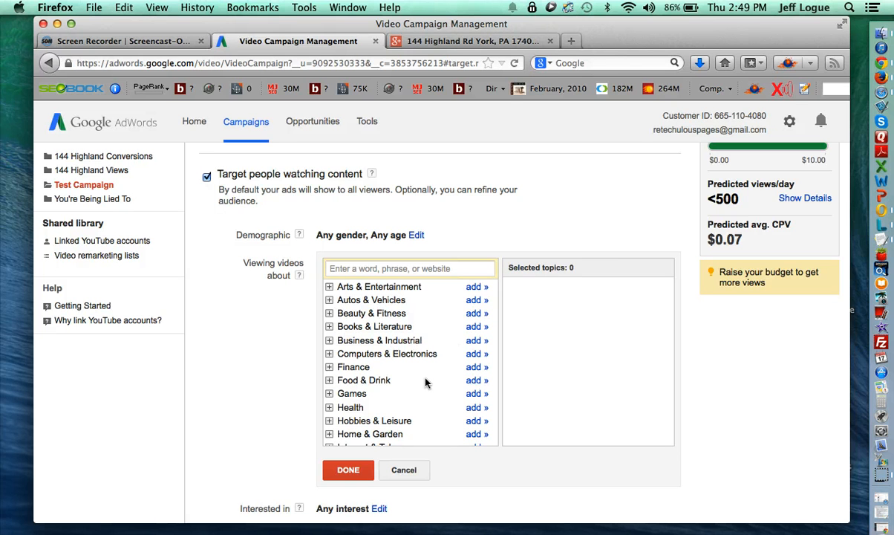
pyautogui.scroll(-5, 429, 383)
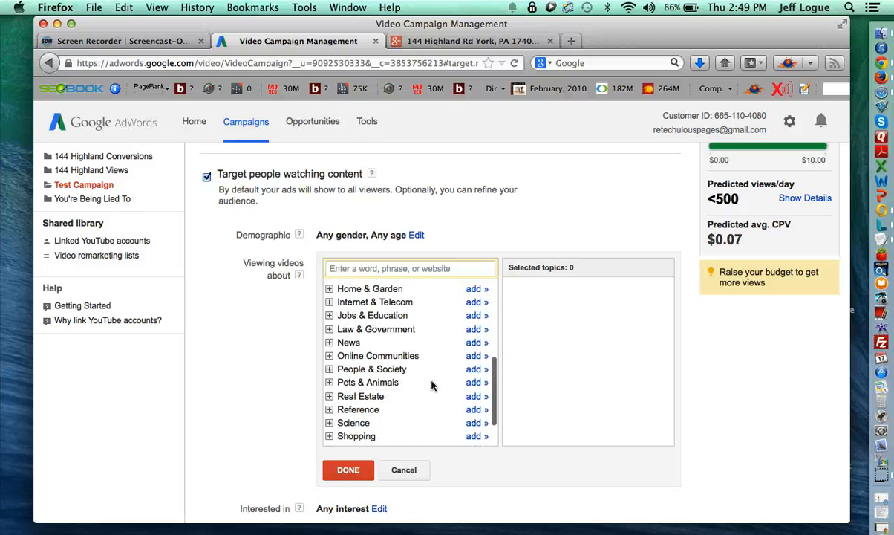
pyautogui.scroll(-2, 432, 385)
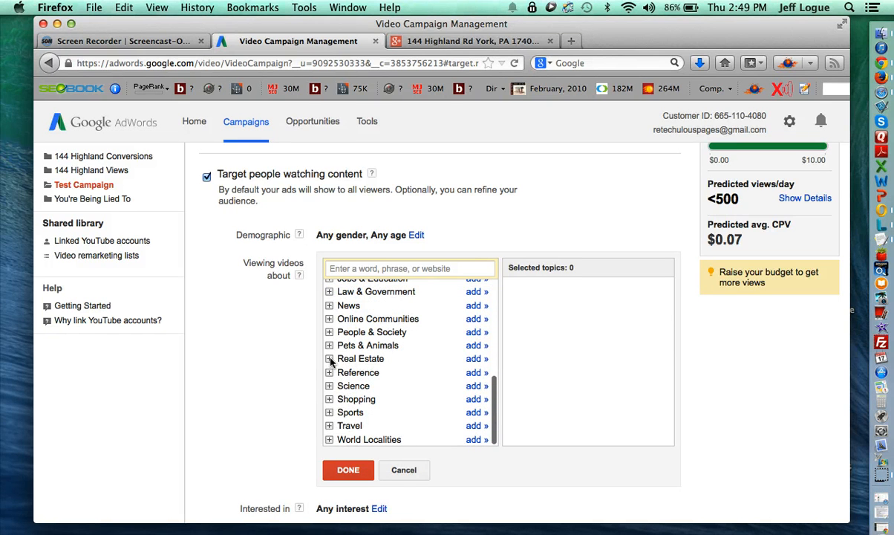
pyautogui.click(476, 359)
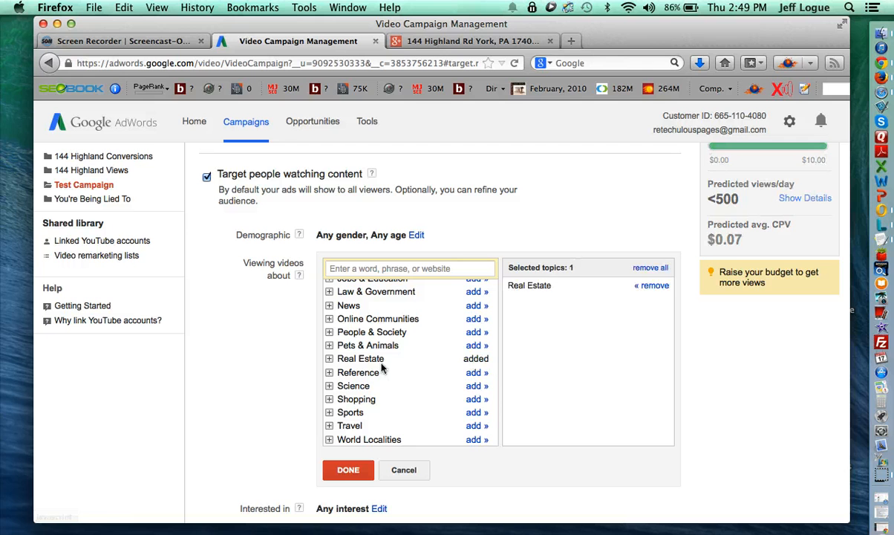
# - Add Home & Garden's Domestic Services, Home Appliances, Home Furnishings, Home Improvement and Kitchen & Dining topics
pyautogui.scroll(2, 375, 372)
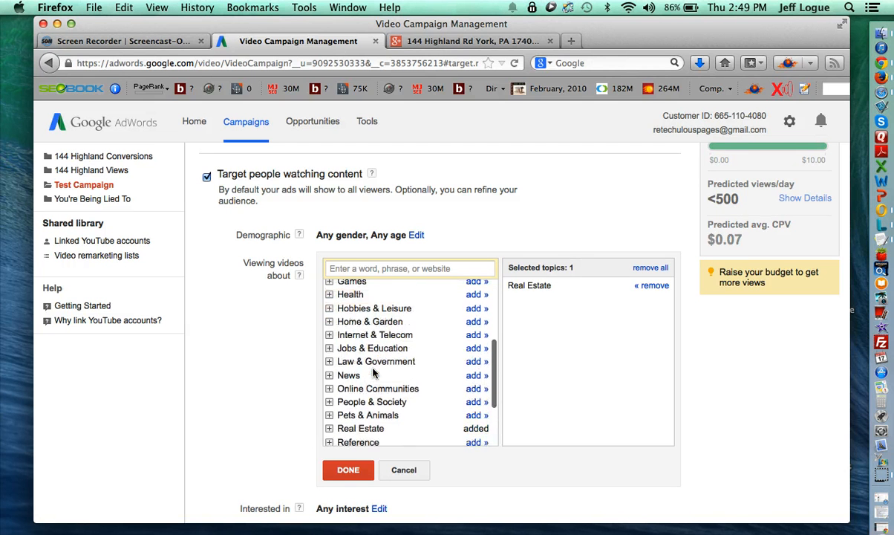
pyautogui.scroll(1, 374, 368)
pyautogui.click(329, 335)
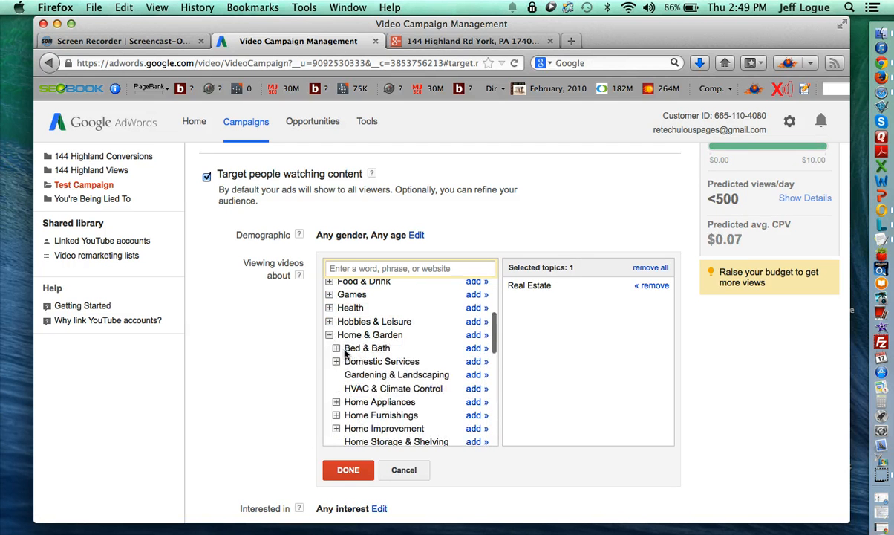
pyautogui.scroll(-1, 356, 371)
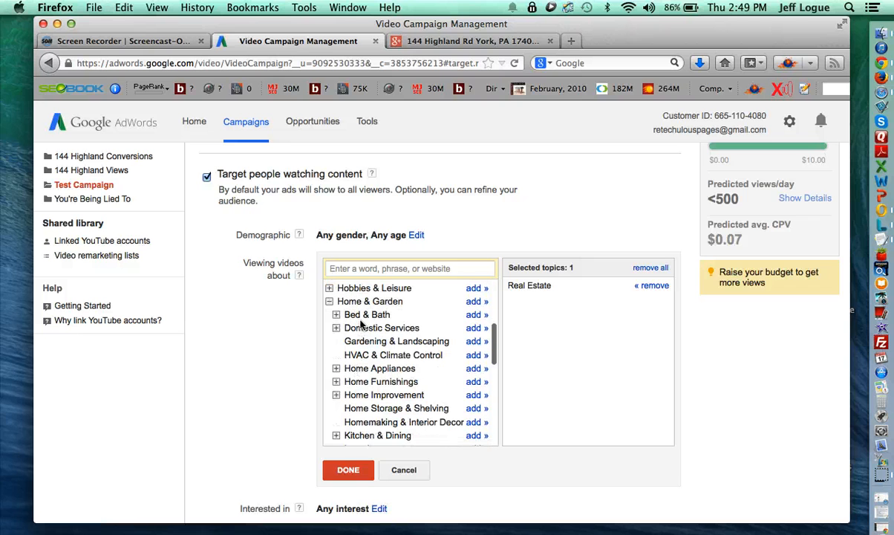
pyautogui.click(477, 328)
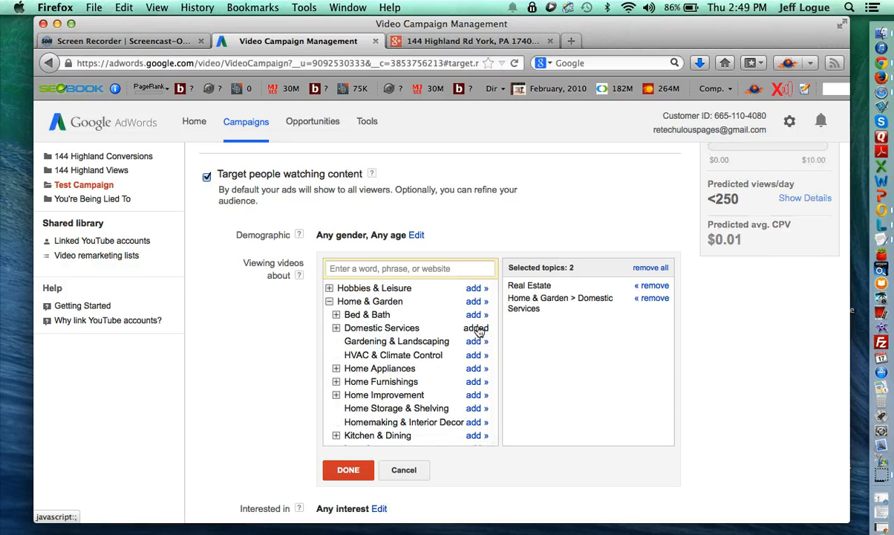
pyautogui.click(473, 370)
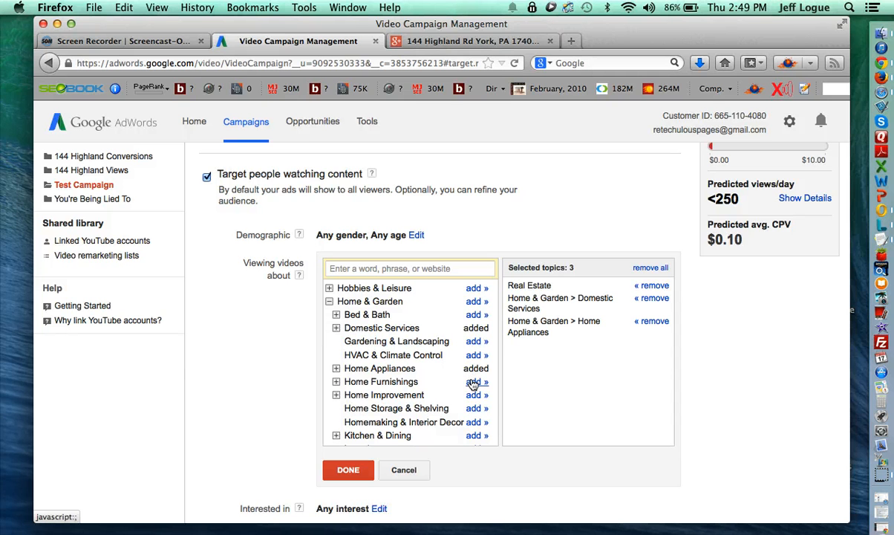
pyautogui.click(473, 382)
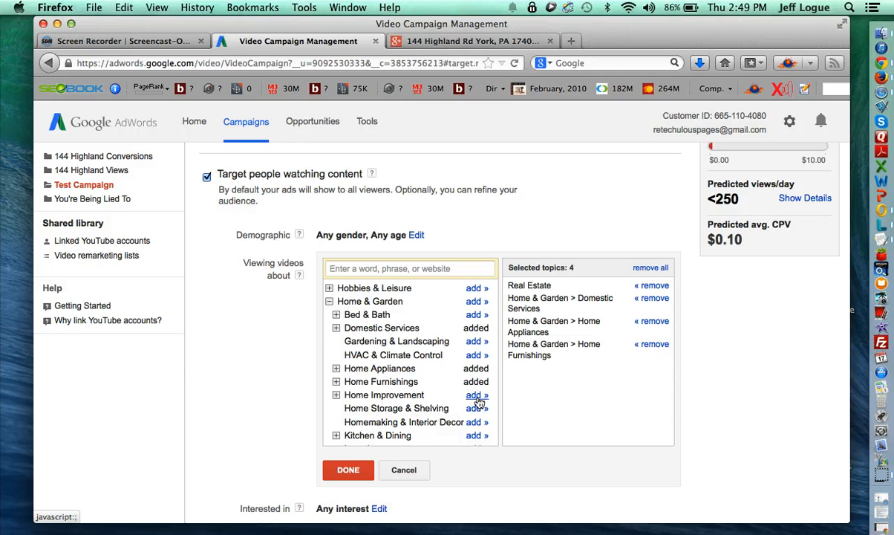
pyautogui.click(479, 402)
pyautogui.scroll(-3, 423, 383)
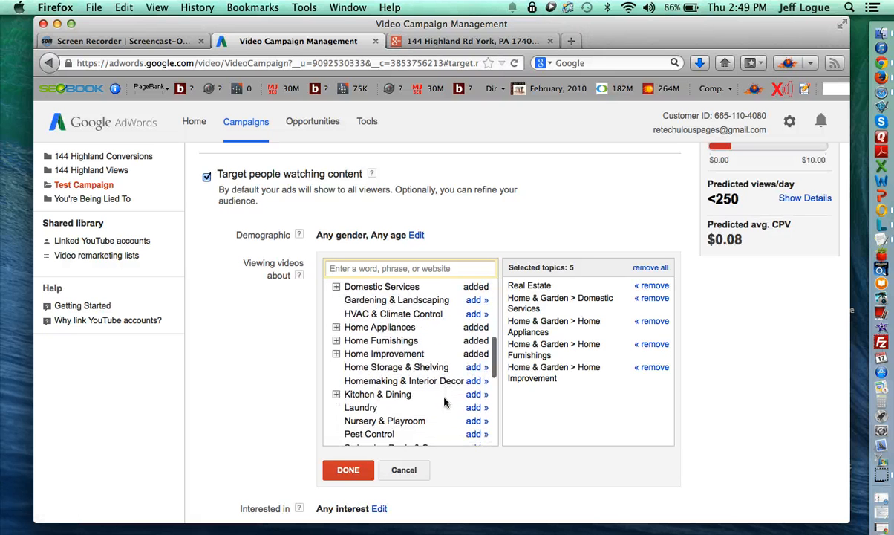
pyautogui.click(476, 383)
pyautogui.scroll(-3, 447, 416)
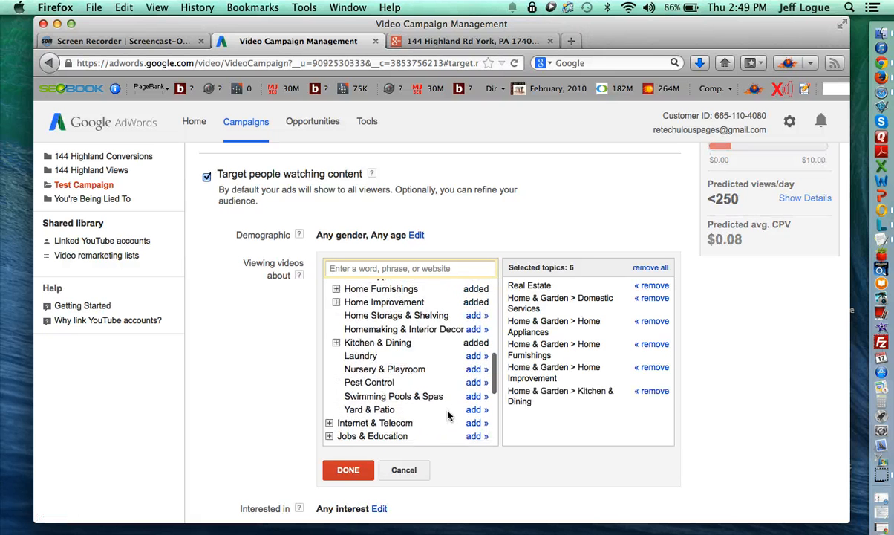
pyautogui.scroll(10, 448, 416)
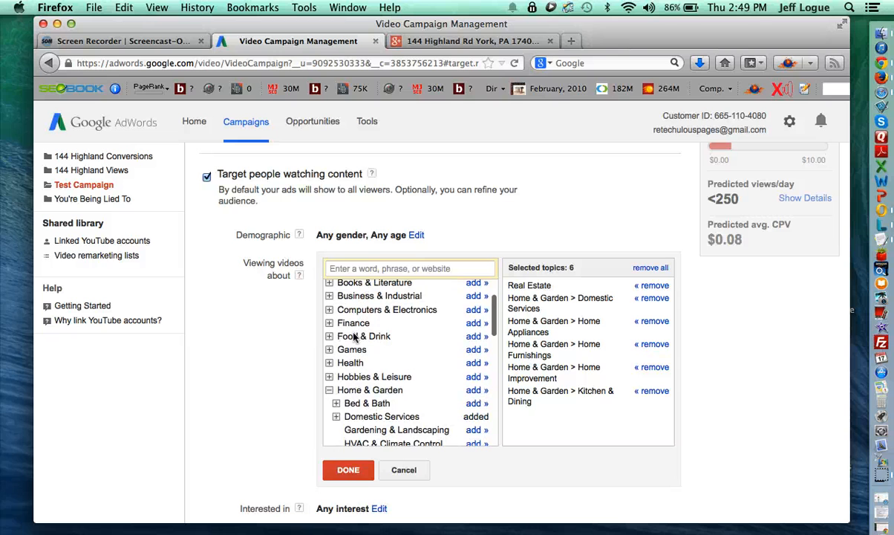
# - Add Home Financing from Finance > Banking > Credit & Lending > Loans
pyautogui.click(330, 323)
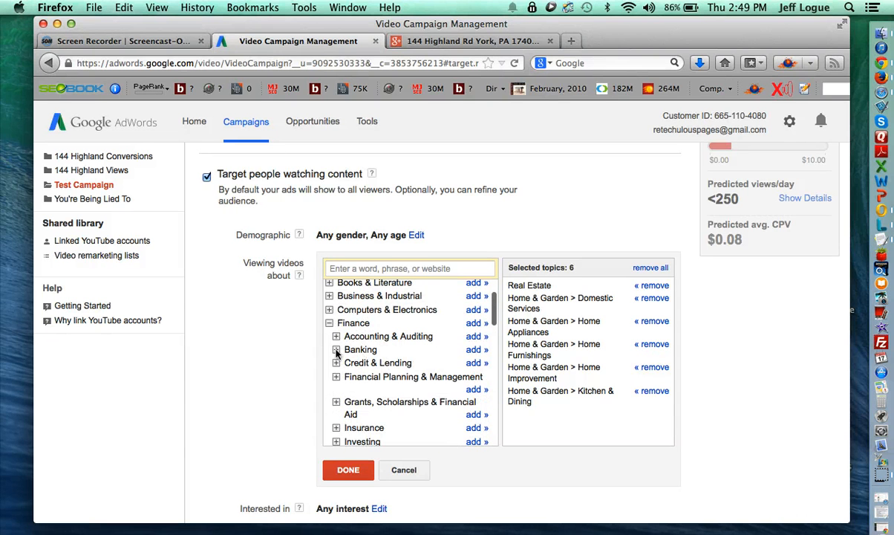
pyautogui.click(336, 350)
pyautogui.scroll(-1, 341, 358)
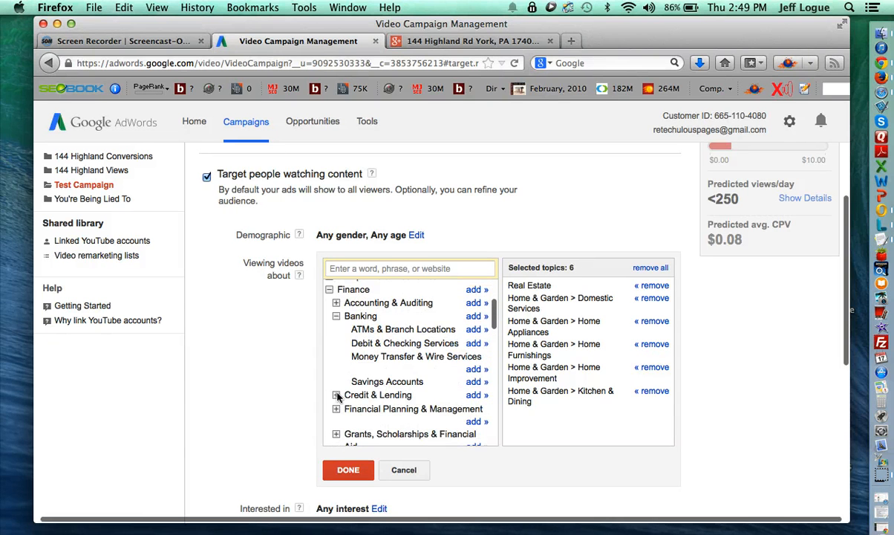
pyautogui.click(337, 395)
pyautogui.scroll(-1, 344, 407)
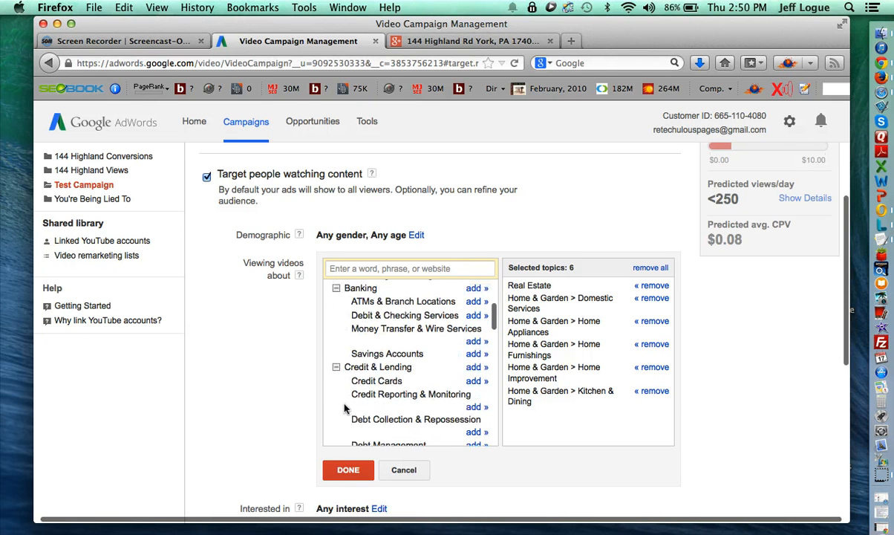
pyautogui.scroll(-2, 344, 407)
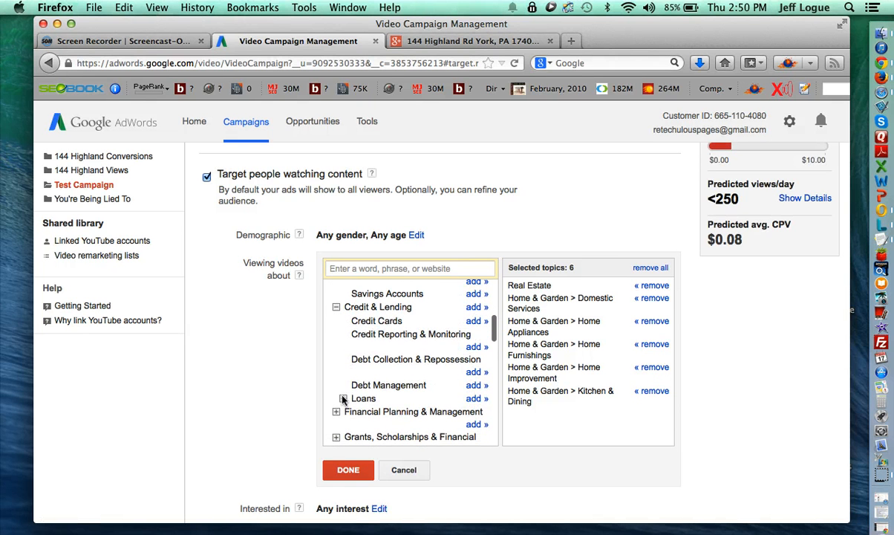
pyautogui.click(343, 398)
pyautogui.scroll(-1, 453, 405)
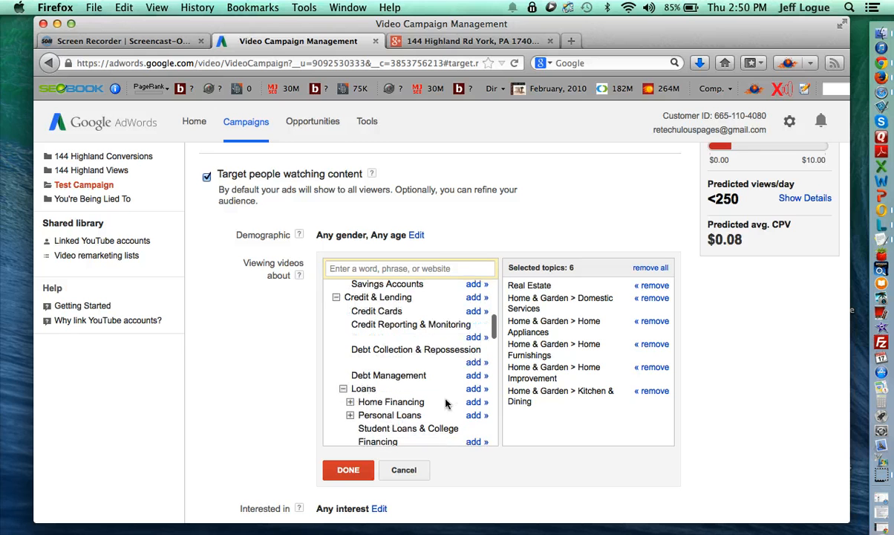
pyautogui.click(477, 398)
# - Add Home Insurance from the Insurance category
pyautogui.scroll(-4, 449, 398)
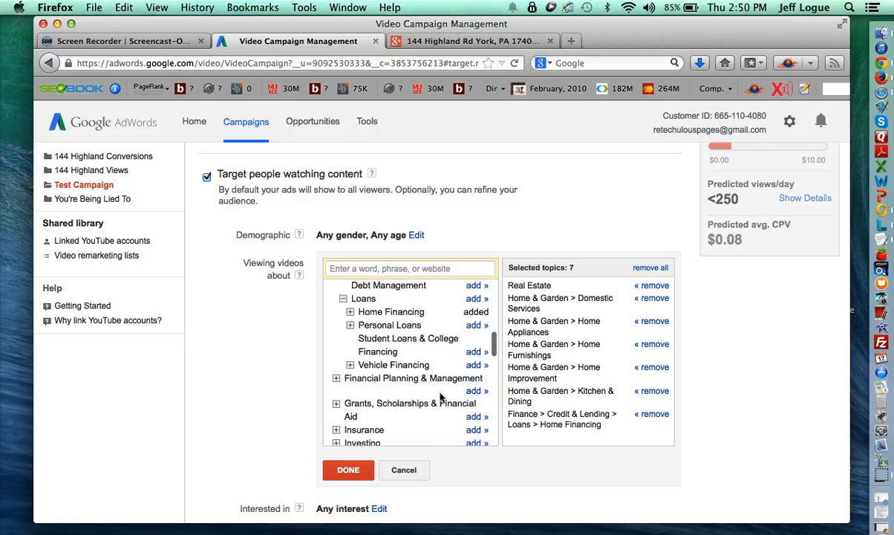
pyautogui.click(336, 396)
pyautogui.scroll(-2, 349, 394)
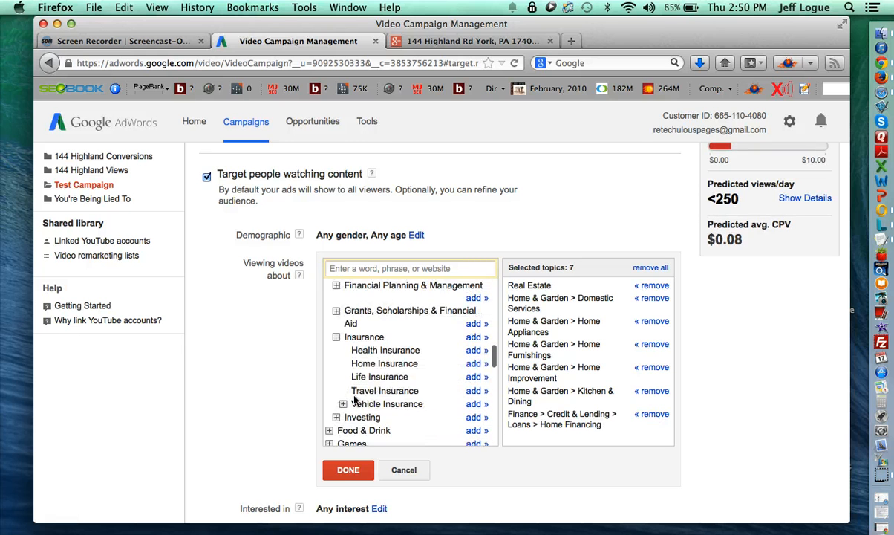
pyautogui.click(476, 360)
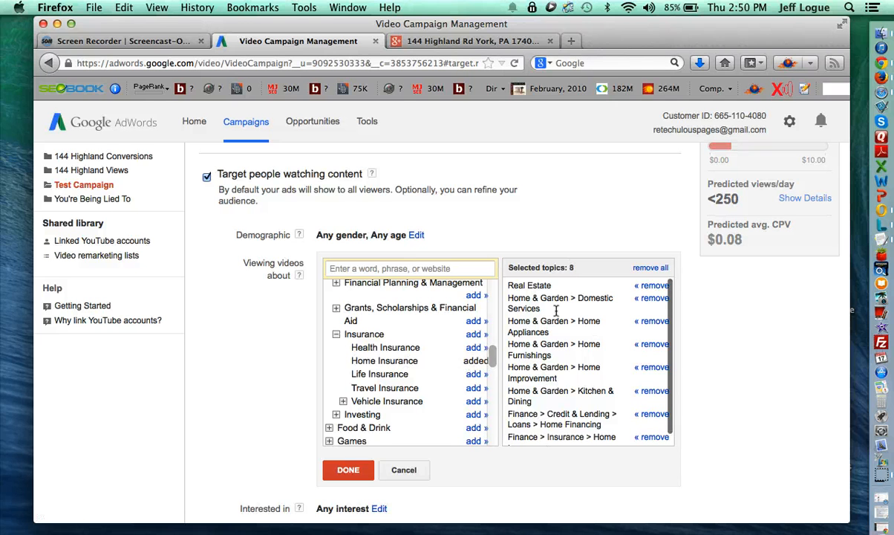
pyautogui.scroll(1, 567, 380)
pyautogui.scroll(-1, 567, 380)
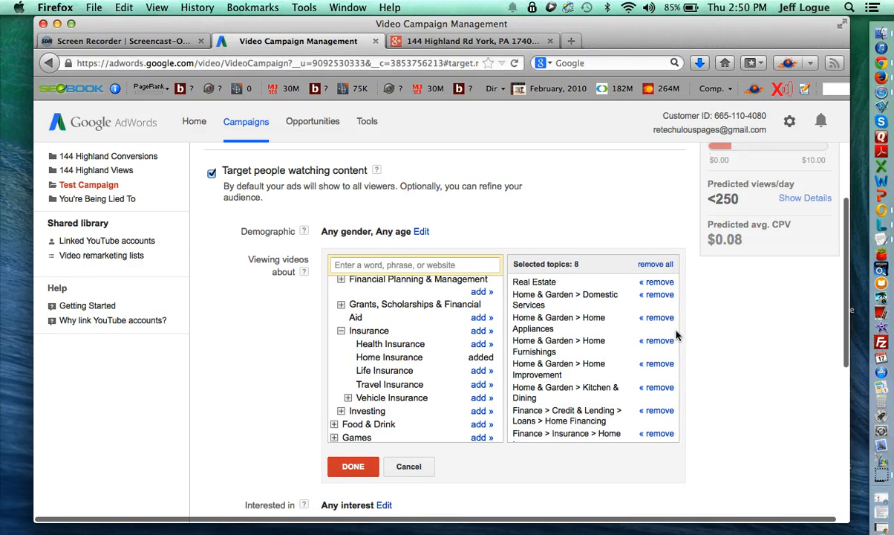
pyautogui.scroll(-1, 601, 315)
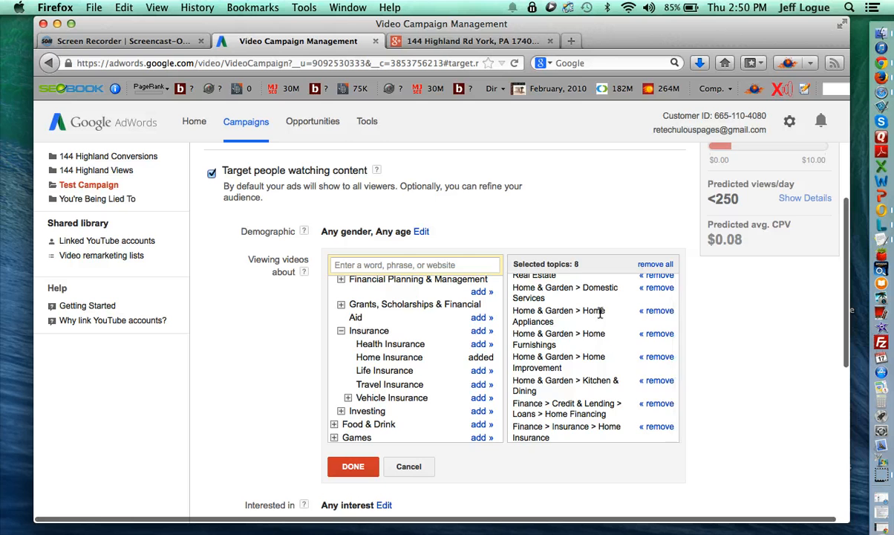
pyautogui.scroll(1, 600, 312)
# - Confirm the eight topics and exclude ages 18–24, keeping all genders and older ages
pyautogui.click(353, 465)
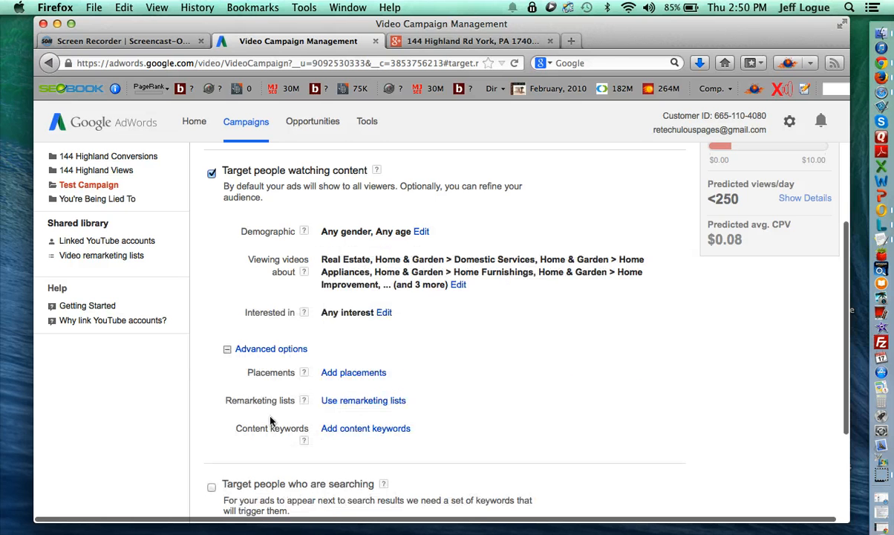
pyautogui.scroll(-3, 441, 326)
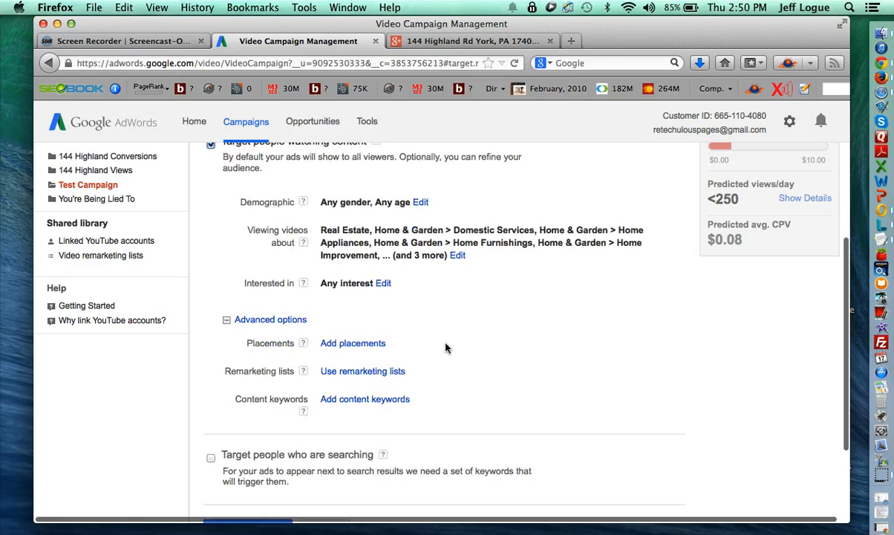
pyautogui.scroll(5, 441, 326)
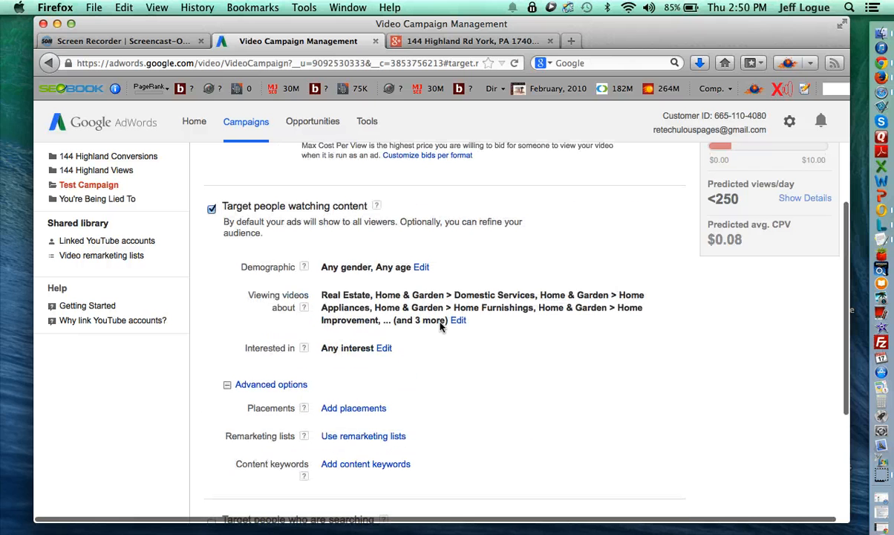
pyautogui.click(421, 264)
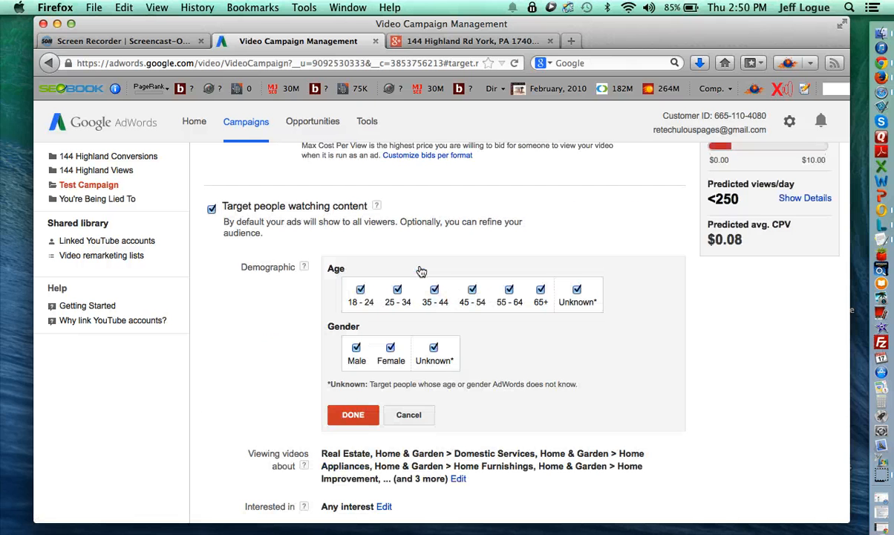
pyautogui.click(360, 290)
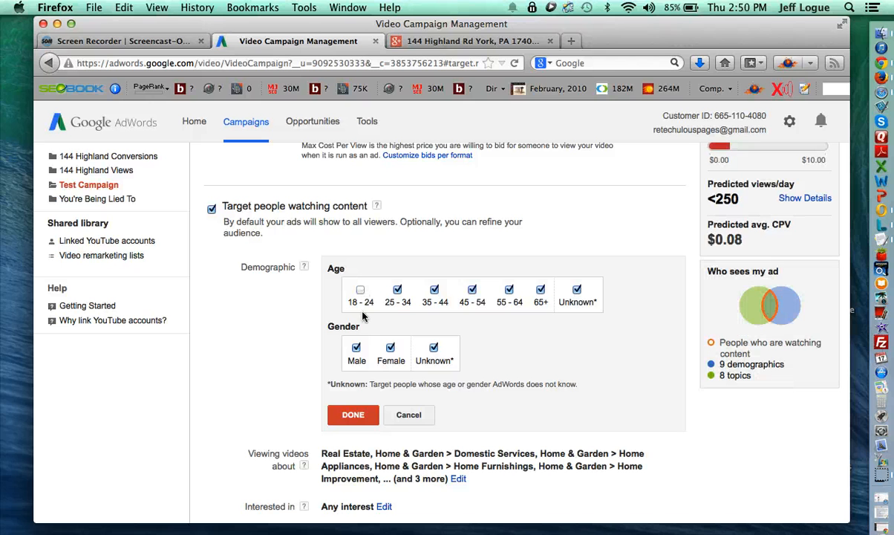
pyautogui.scroll(-3, 357, 392)
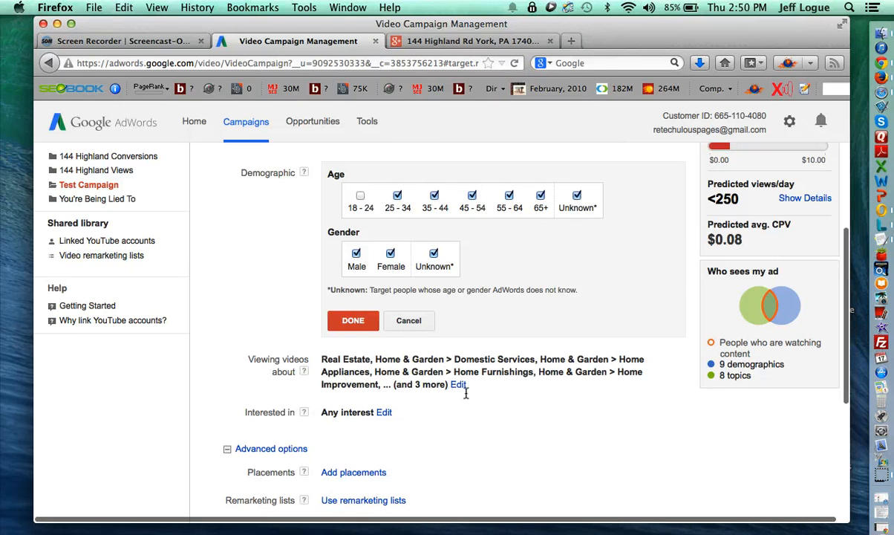
pyautogui.scroll(1, 475, 367)
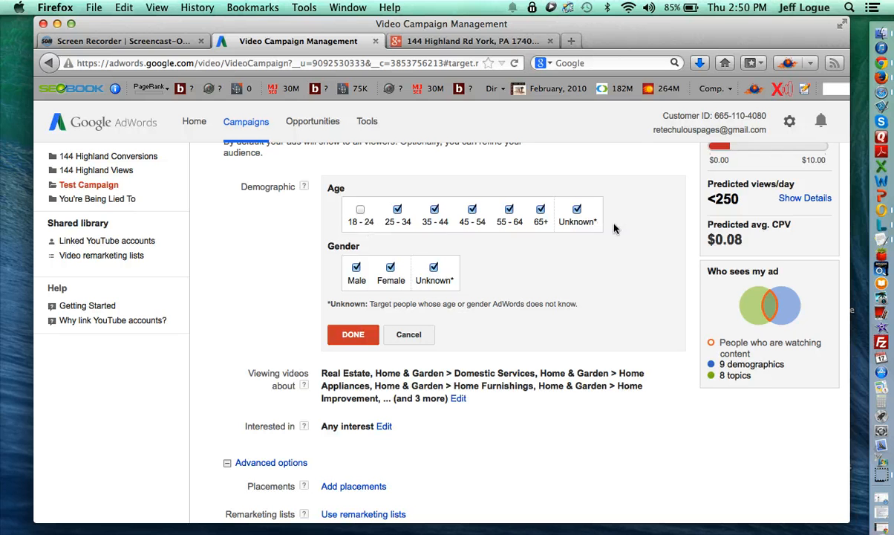
pyautogui.scroll(2, 522, 301)
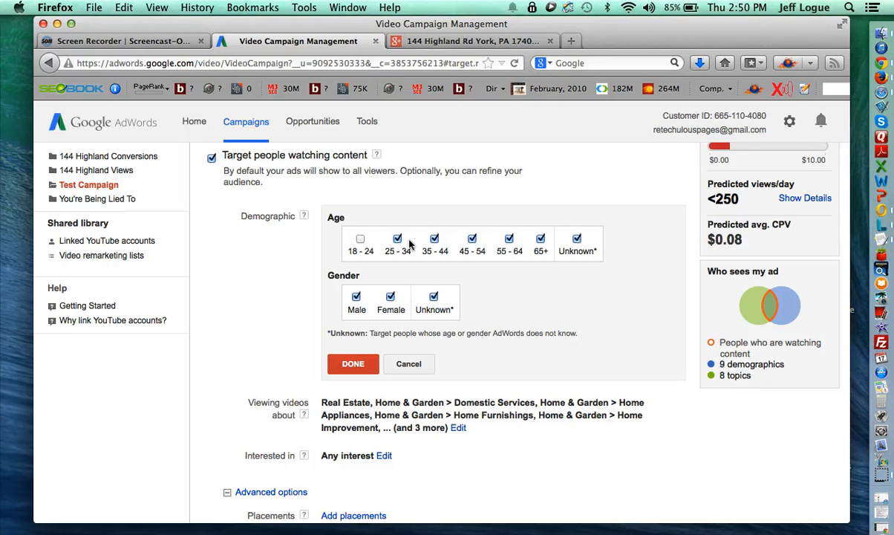
pyautogui.scroll(-1, 360, 279)
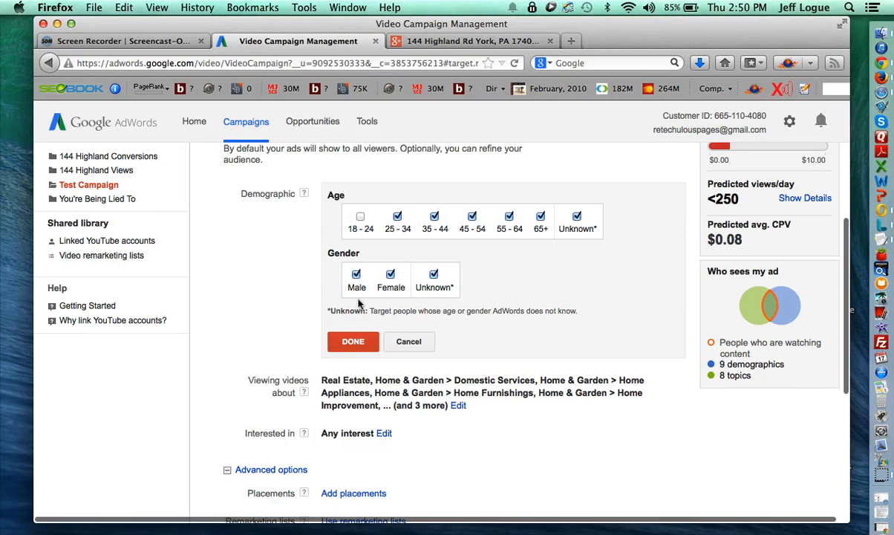
pyautogui.click(351, 341)
pyautogui.scroll(-1, 321, 372)
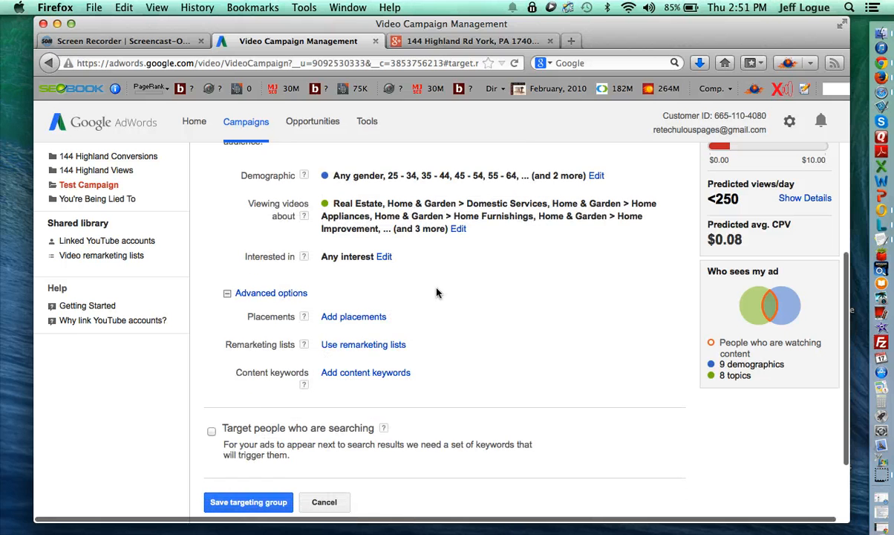
# - Save the Topic targeting group and check that Test Ad is under review
pyautogui.scroll(-3, 437, 293)
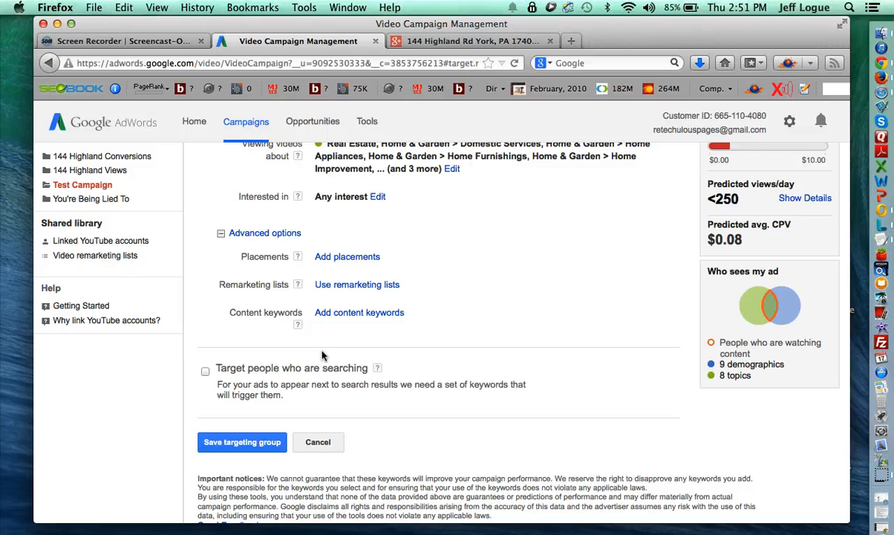
pyautogui.scroll(-1, 289, 352)
pyautogui.click(260, 426)
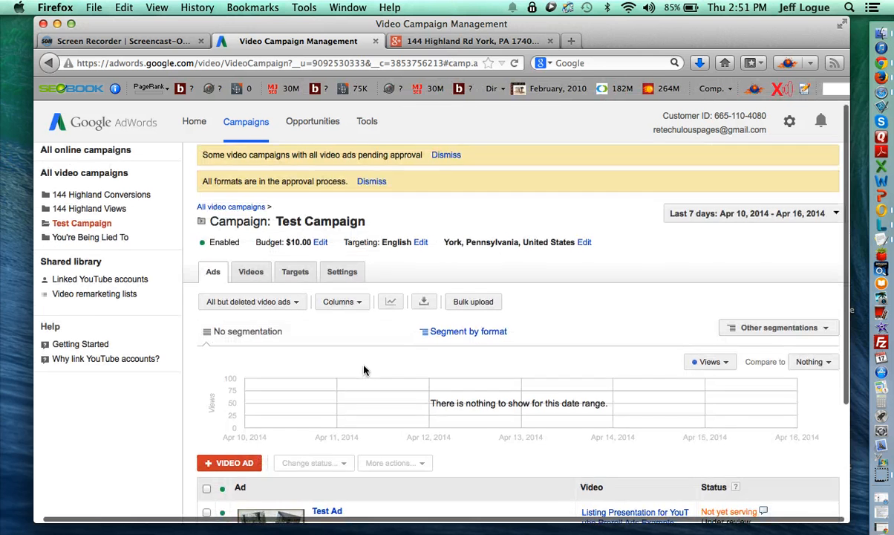
pyautogui.scroll(-3, 363, 367)
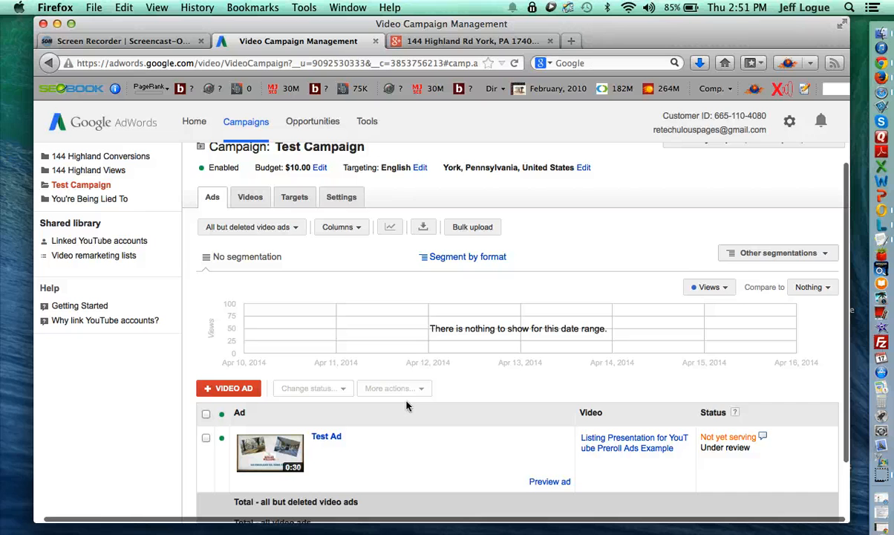
pyautogui.scroll(-2, 406, 405)
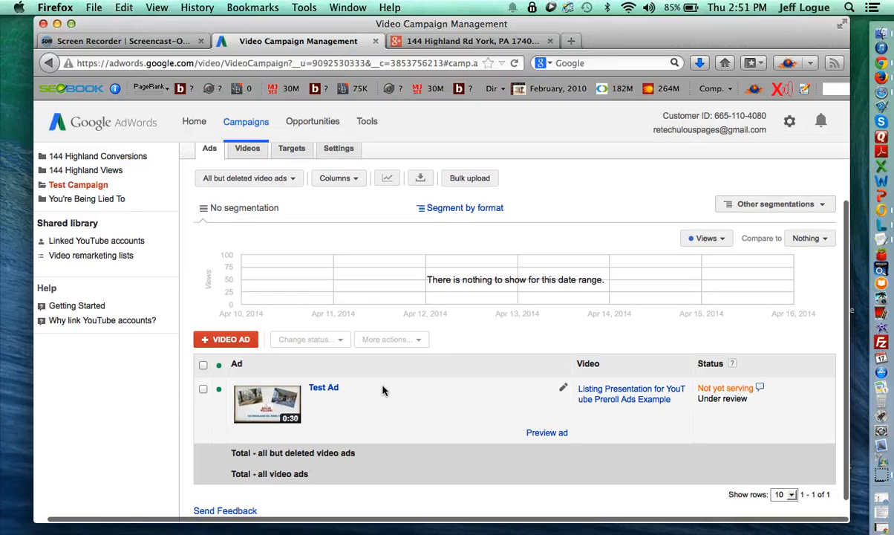
pyautogui.scroll(2, 383, 390)
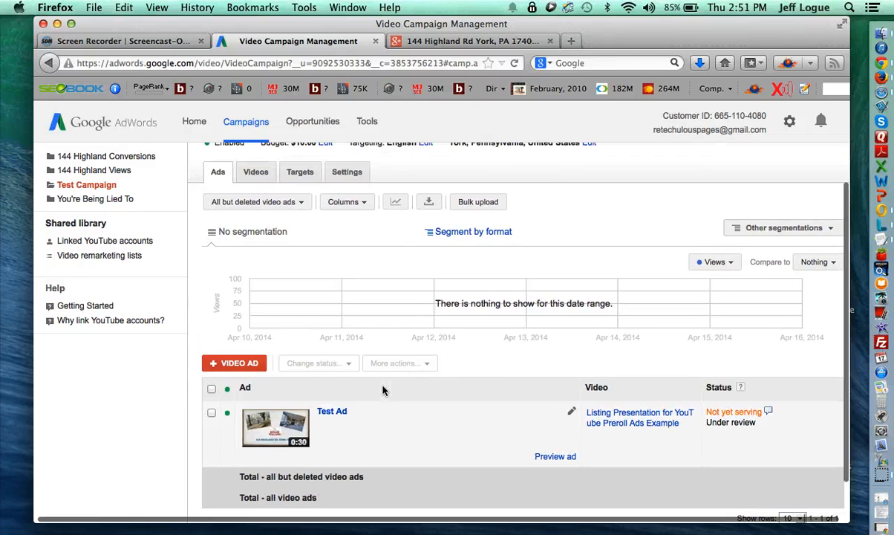
pyautogui.scroll(-2, 397, 414)
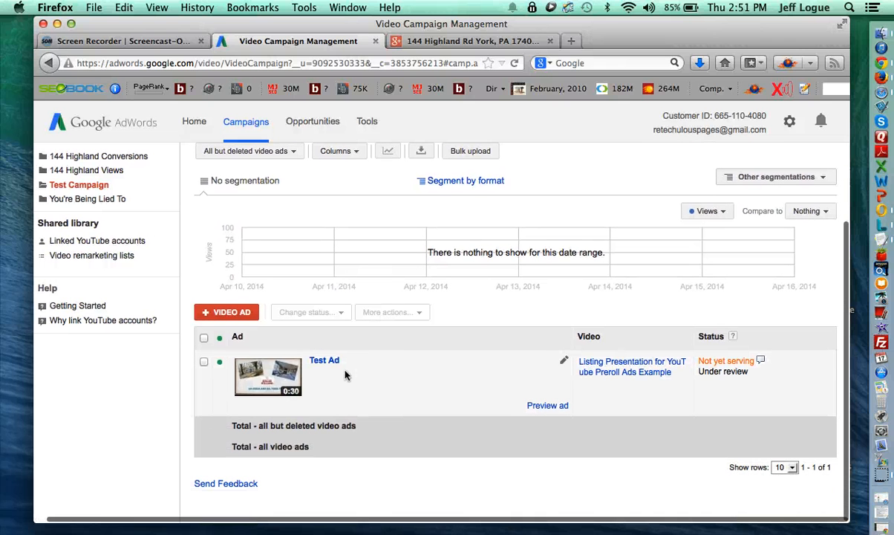
pyautogui.scroll(-1, 333, 358)
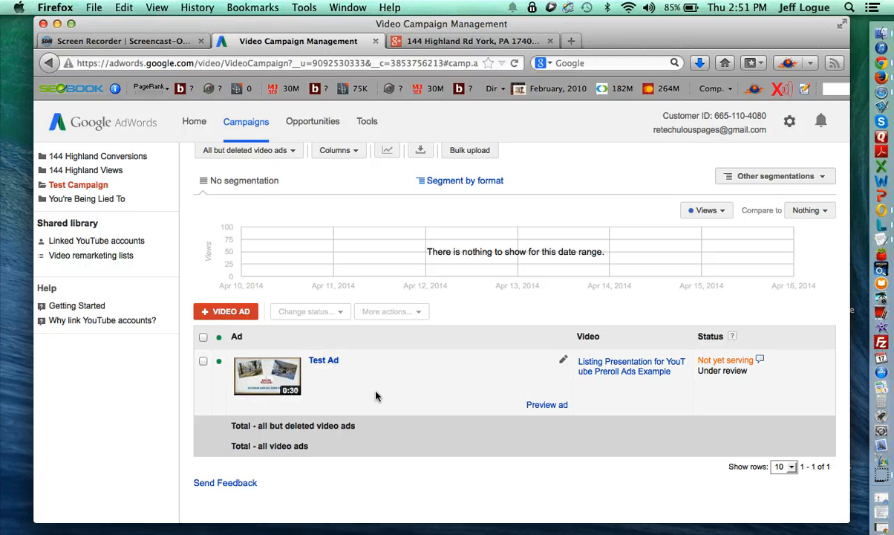
pyautogui.scroll(5, 242, 308)
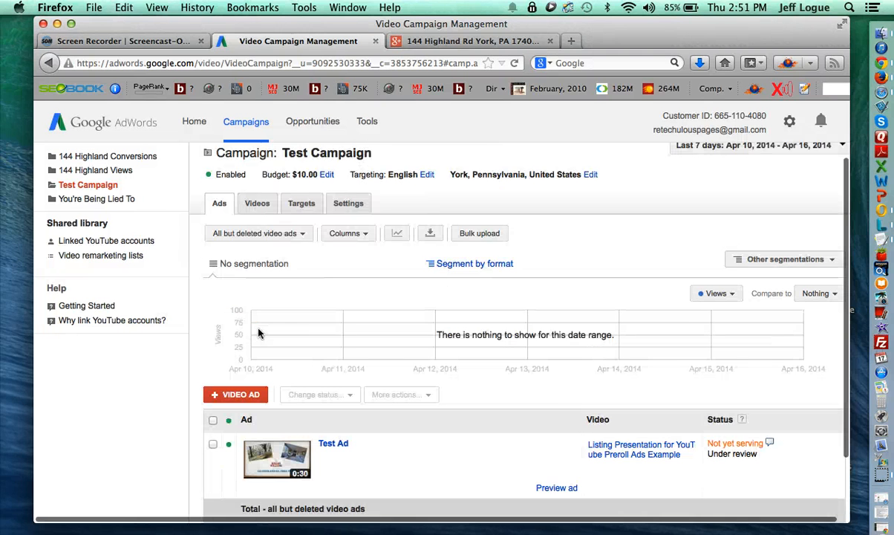
# - Add a new 'Interests' targeting group with 0.21 Max Cost Per View, not targeting searchers
pyautogui.click(300, 221)
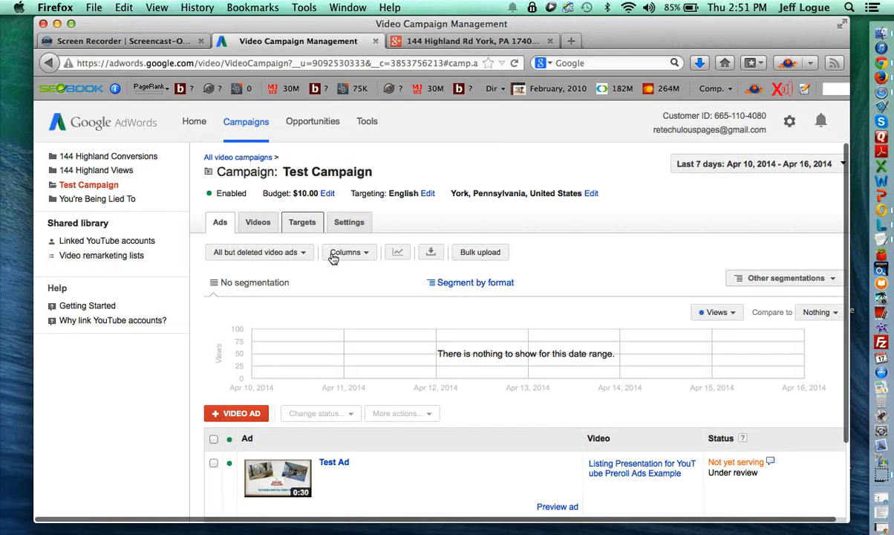
pyautogui.scroll(-4, 357, 364)
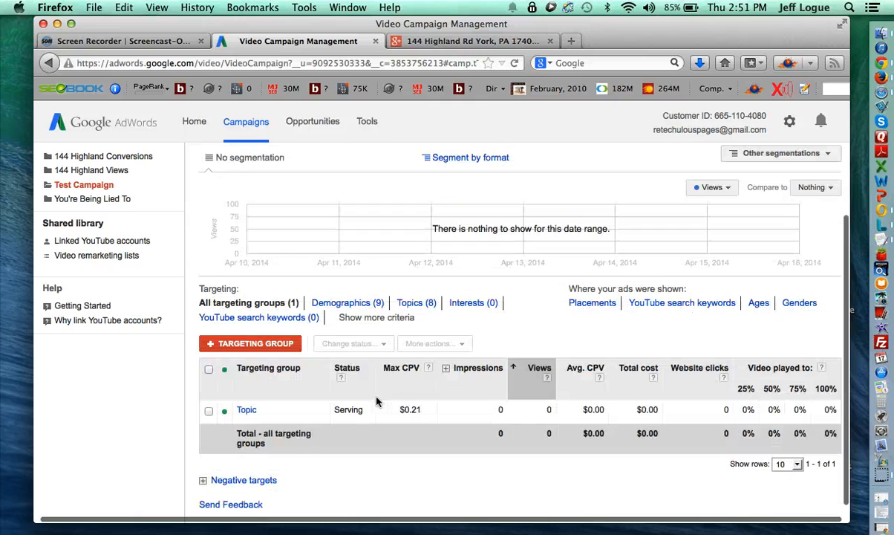
pyautogui.click(265, 344)
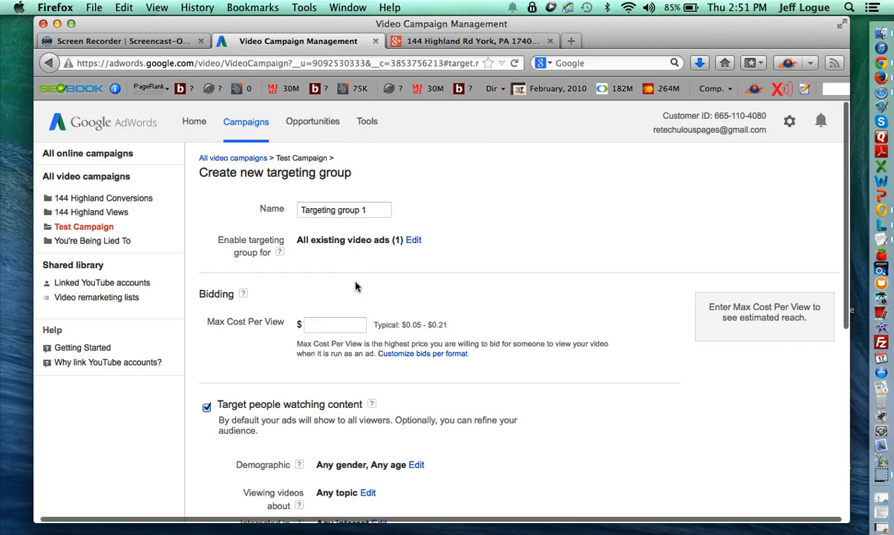
pyautogui.tripleClick(335, 209)
pyautogui.press('BackSpace')
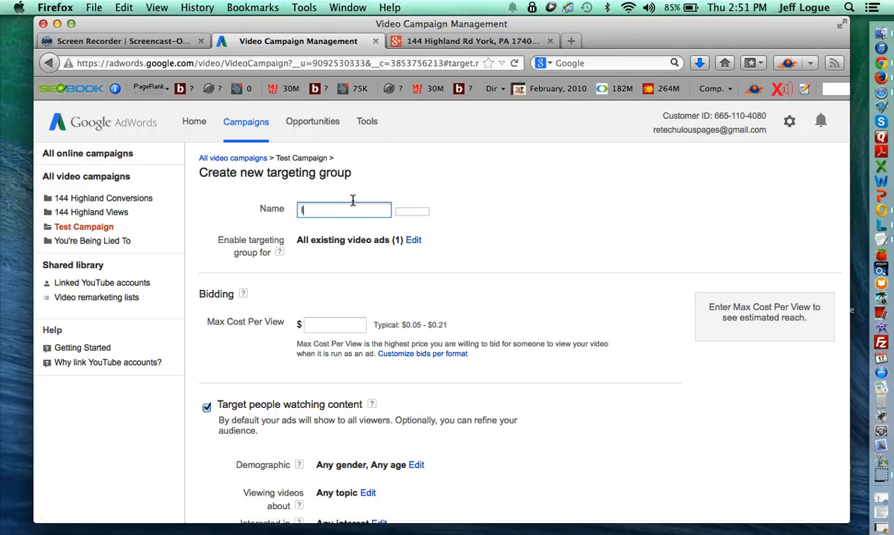
pyautogui.click(343, 324)
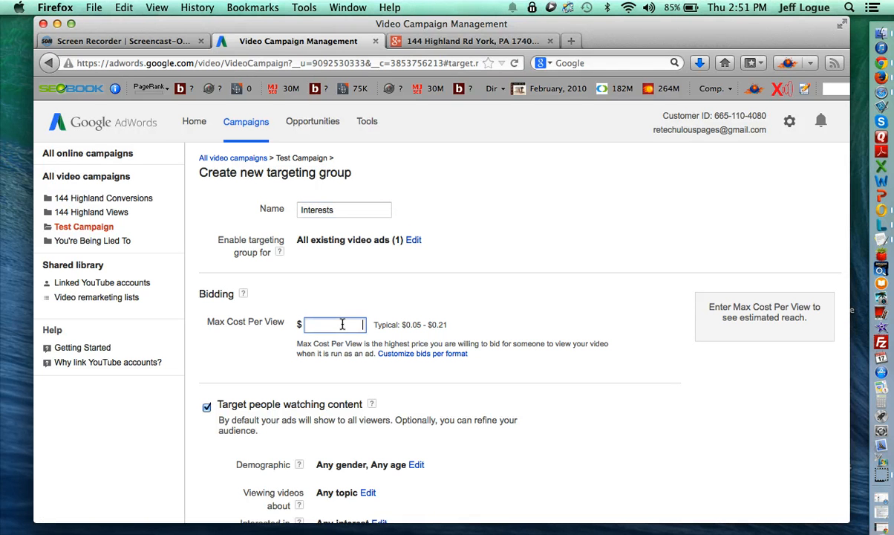
pyautogui.write('.21')
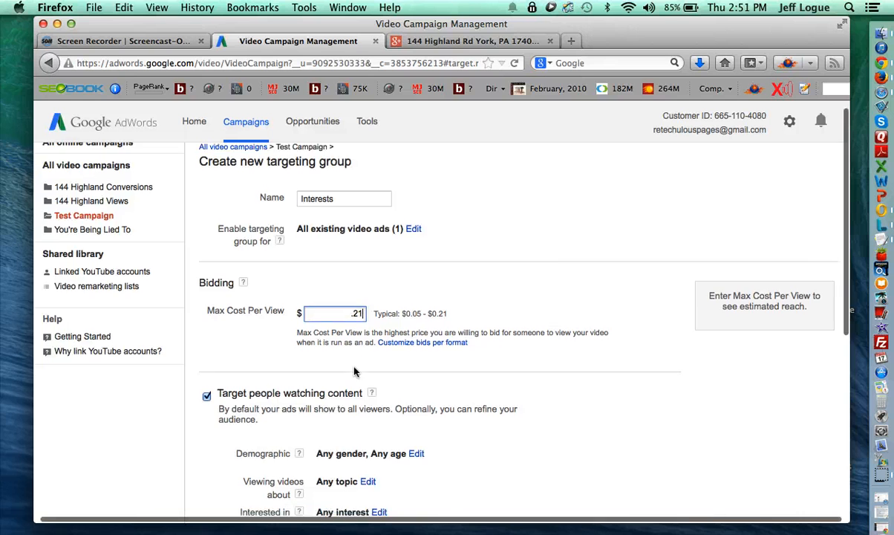
pyautogui.scroll(-5, 300, 385)
pyautogui.click(211, 441)
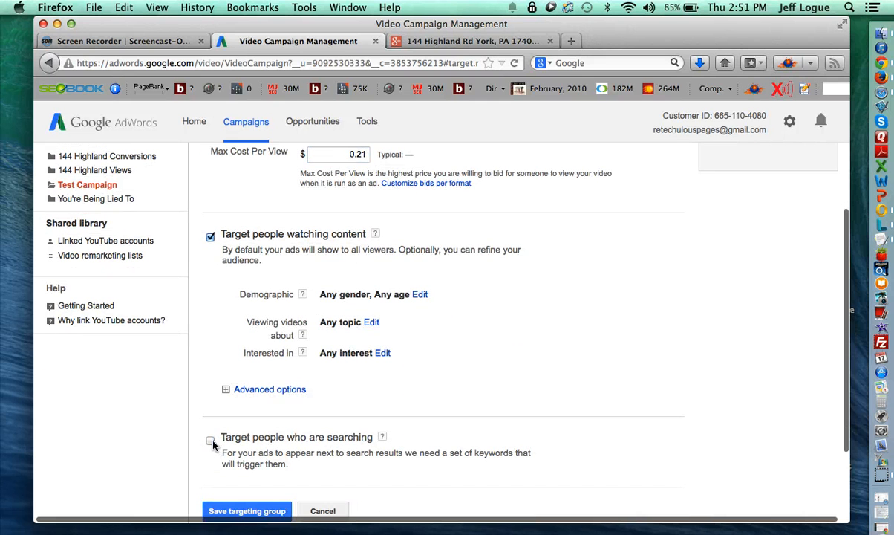
# - Begin choosing interests and add Real Estate
pyautogui.click(382, 354)
pyautogui.scroll(-2, 387, 386)
pyautogui.scroll(-6, 397, 400)
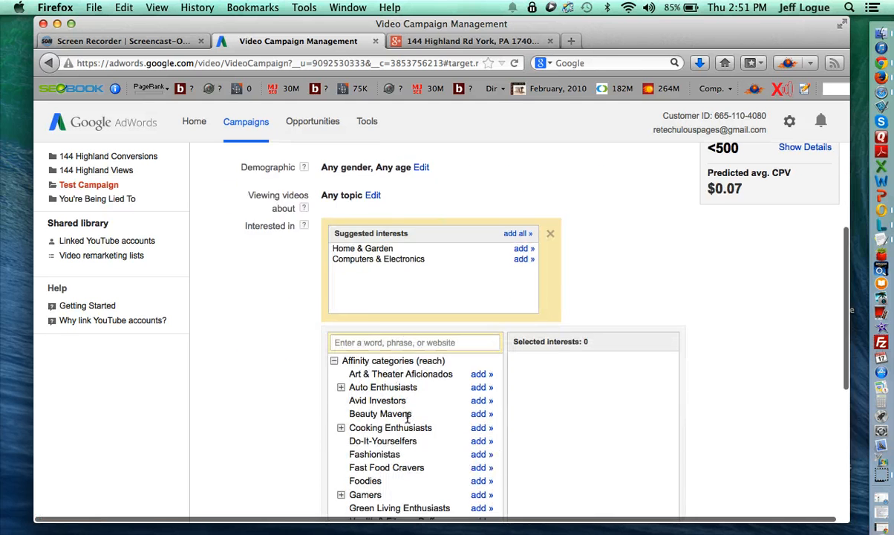
pyautogui.scroll(-10, 421, 306)
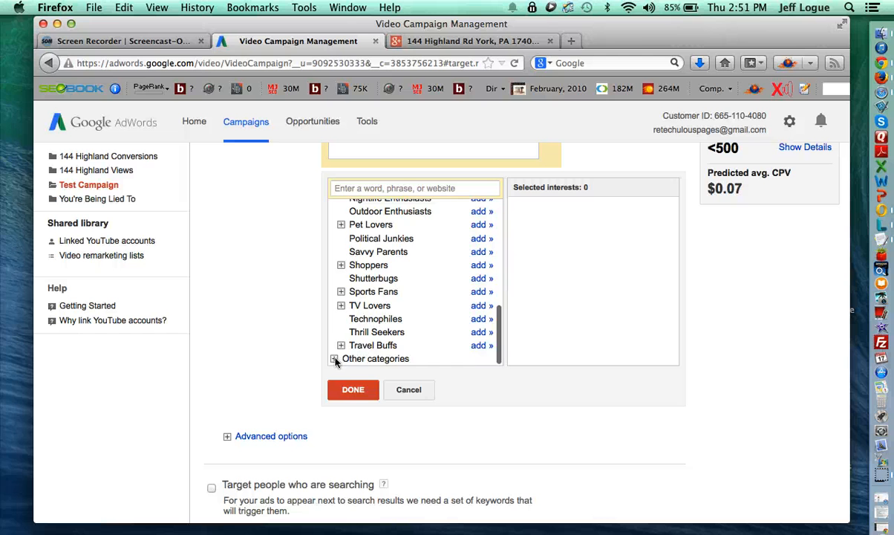
pyautogui.click(335, 359)
pyautogui.scroll(-8, 385, 340)
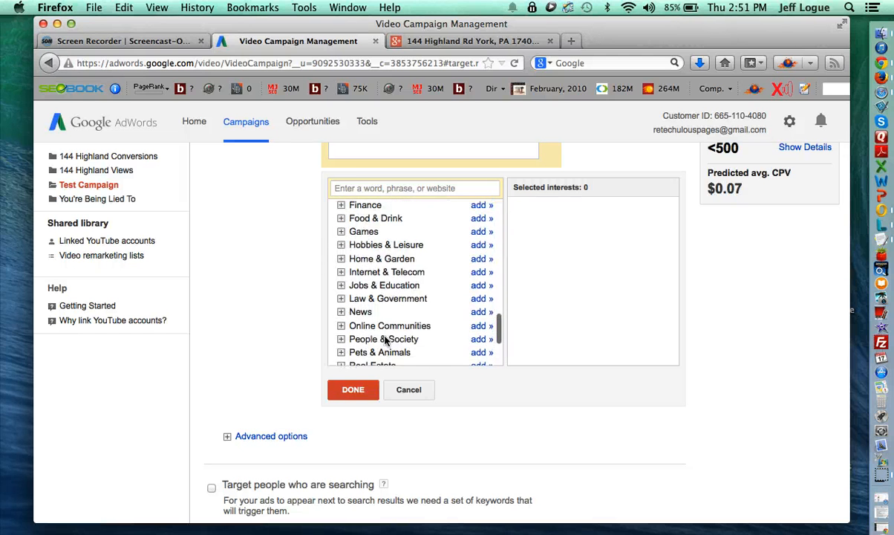
pyautogui.scroll(-3, 386, 340)
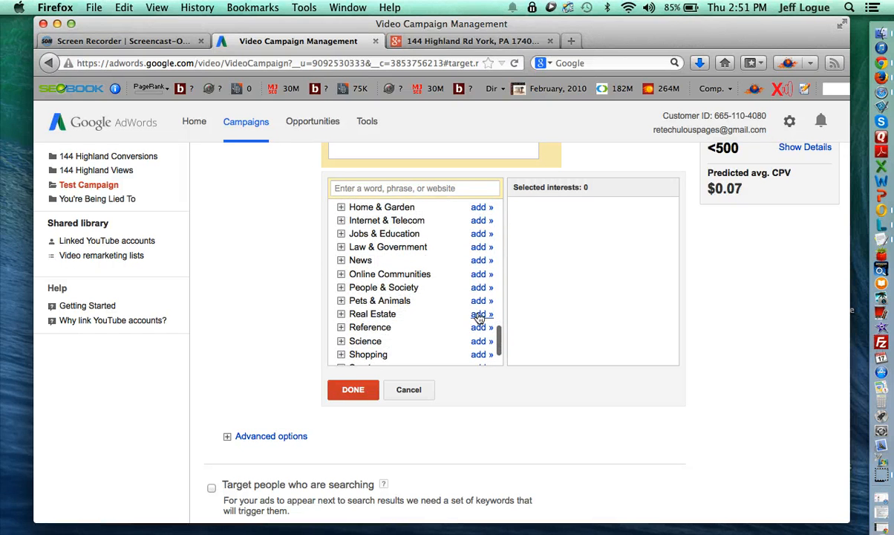
pyautogui.click(480, 315)
# - Add Home & Garden's Domestic Services, Home Appliances, Home Furnishings, Home Improvement and Kitchen & Dining interests
pyautogui.scroll(5, 371, 283)
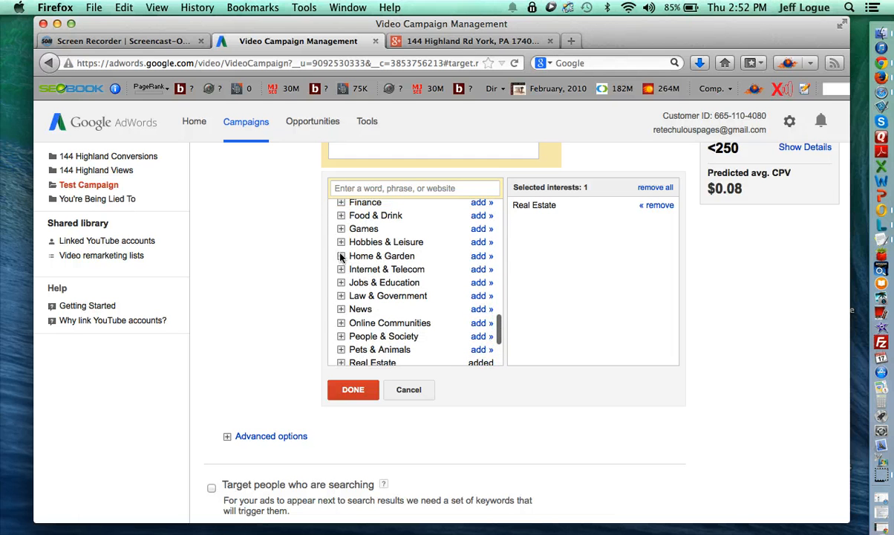
pyautogui.click(341, 255)
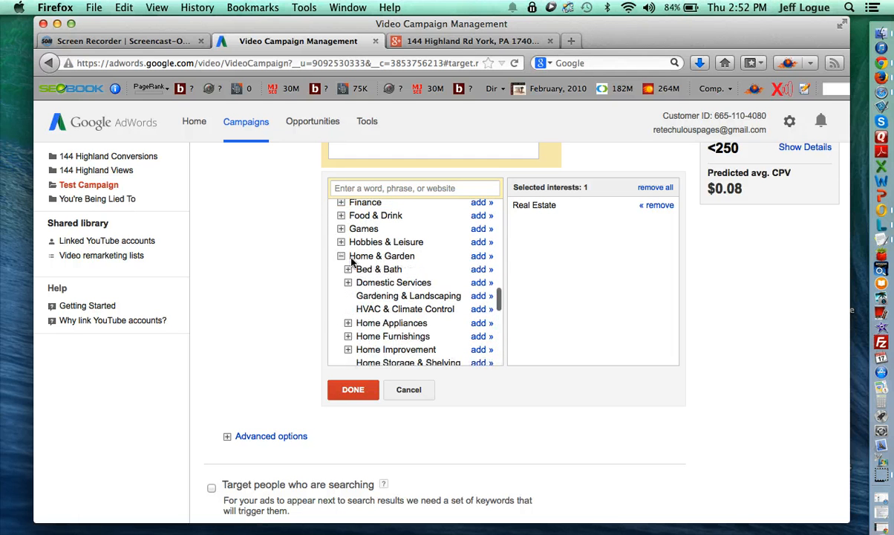
pyautogui.click(481, 283)
pyautogui.scroll(-2, 453, 293)
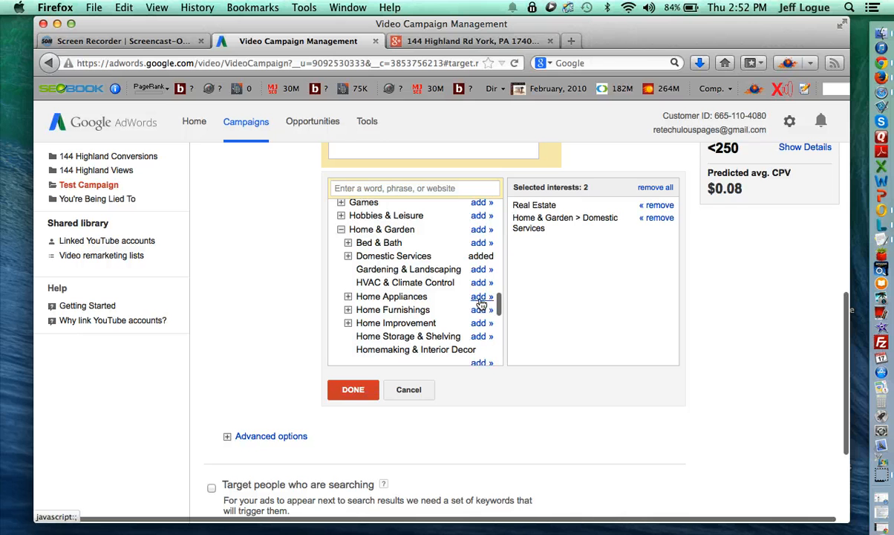
pyautogui.click(477, 297)
pyautogui.click(480, 310)
pyautogui.click(480, 323)
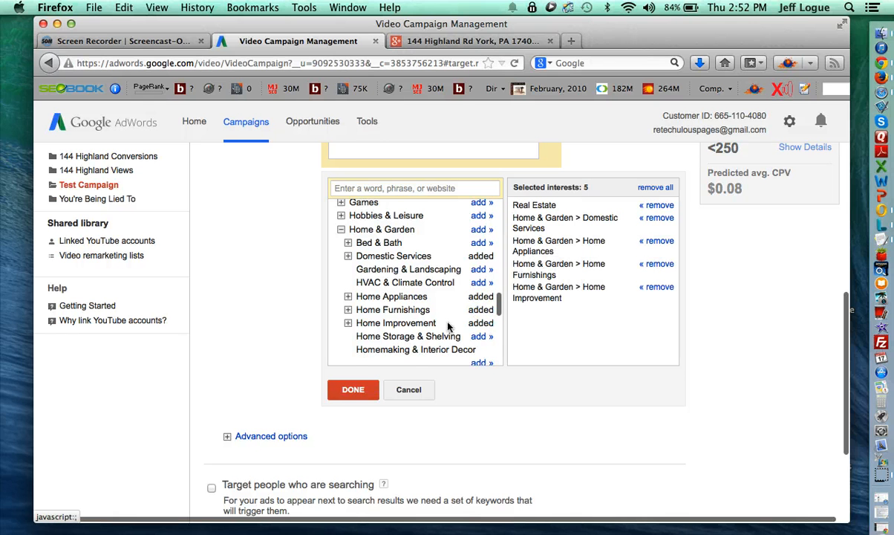
pyautogui.scroll(-3, 416, 312)
pyautogui.scroll(-2, 383, 305)
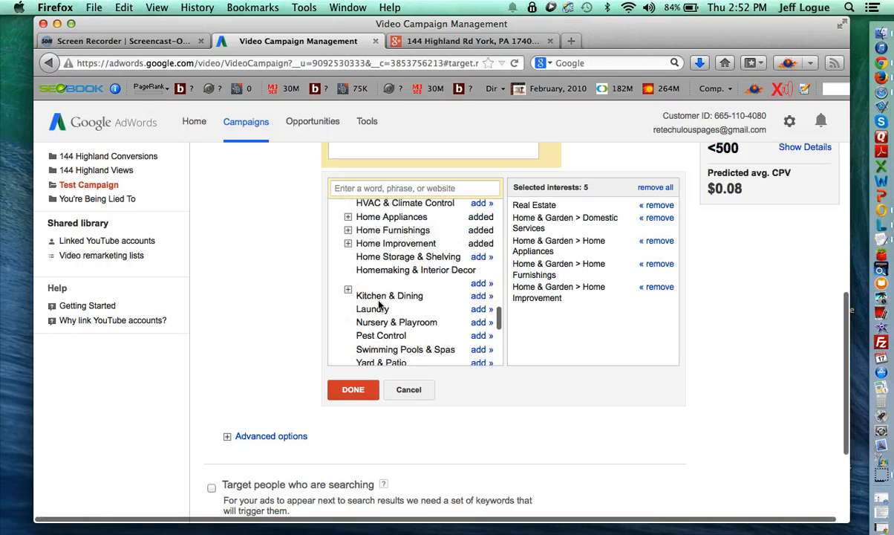
pyautogui.click(479, 297)
pyautogui.scroll(-2, 460, 310)
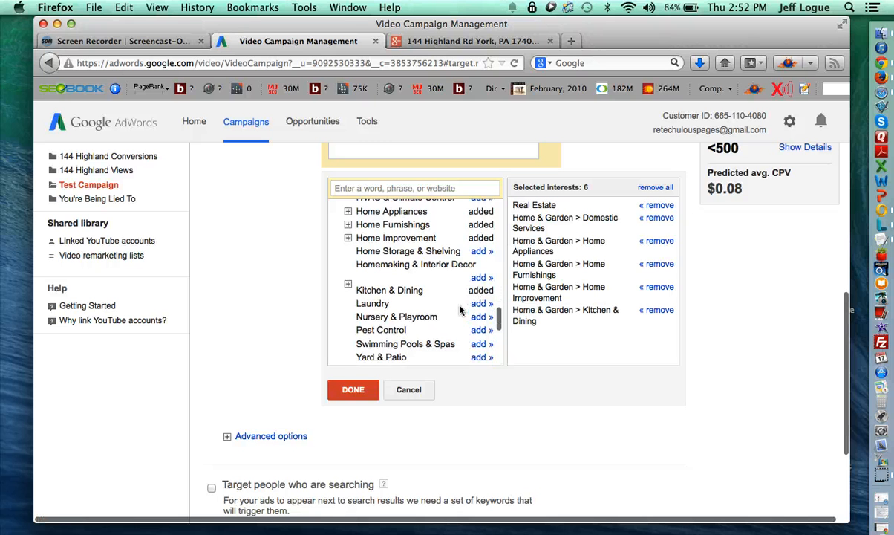
pyautogui.scroll(-3, 460, 310)
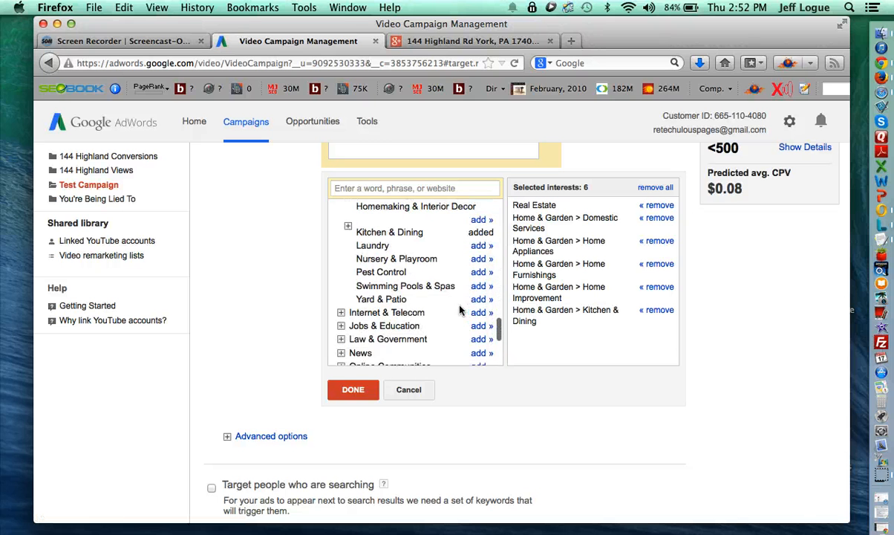
pyautogui.scroll(5, 460, 311)
pyautogui.scroll(7, 460, 310)
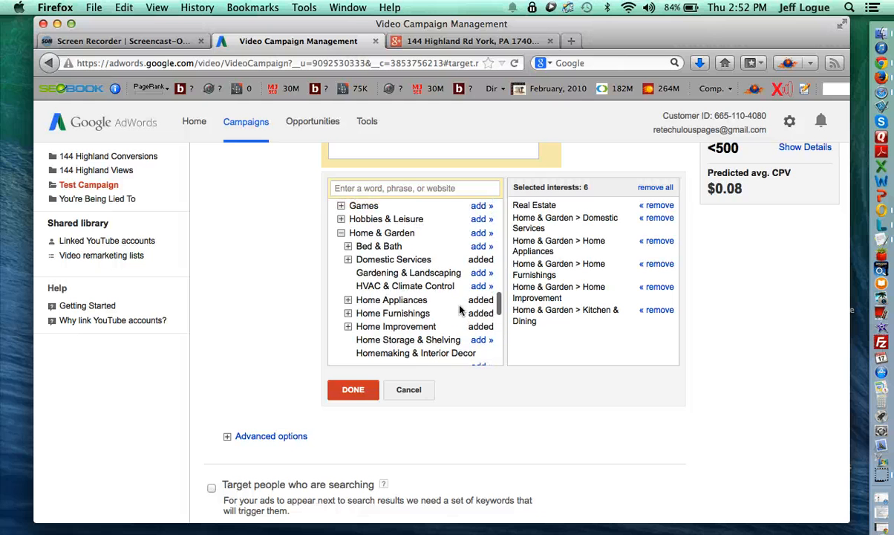
# - Add Home Financing from Finance > Banking > Credit & Lending > Loans
pyautogui.click(355, 312)
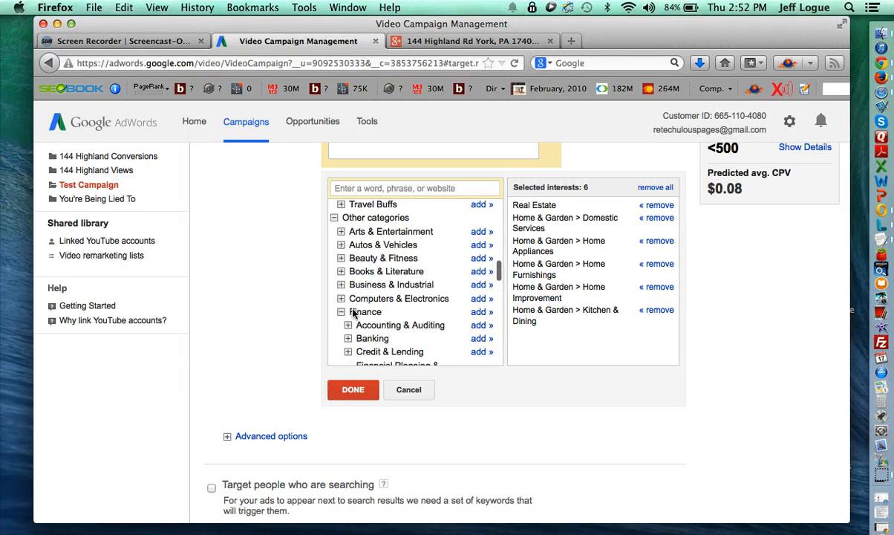
pyautogui.scroll(-3, 357, 314)
pyautogui.click(348, 290)
pyautogui.scroll(-2, 349, 292)
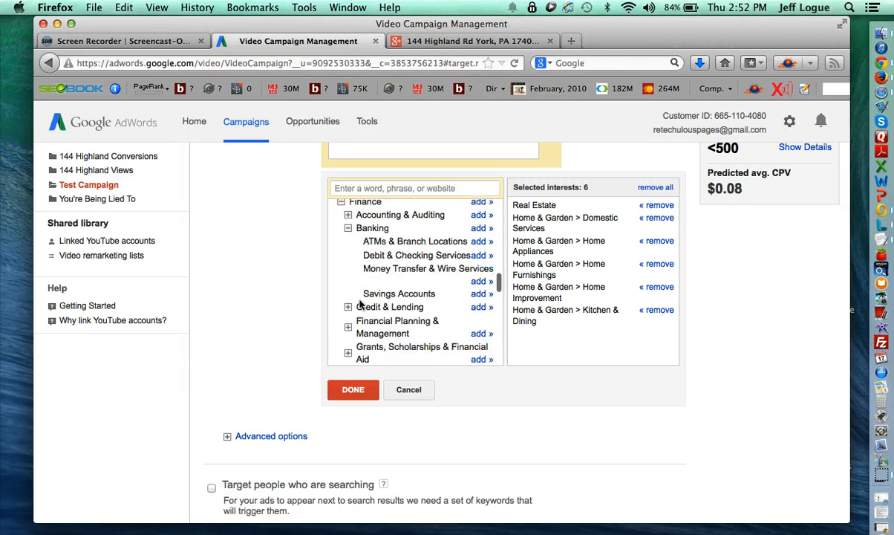
pyautogui.click(348, 307)
pyautogui.scroll(-2, 349, 310)
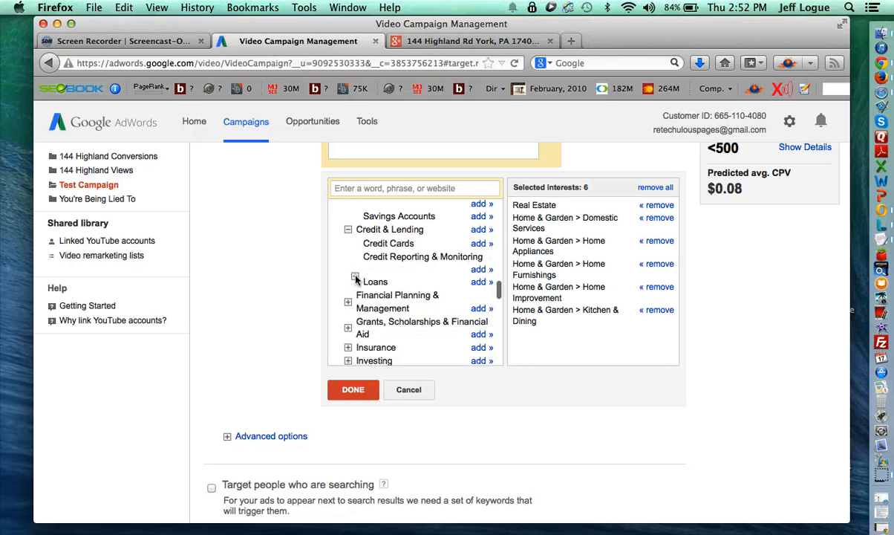
pyautogui.click(356, 278)
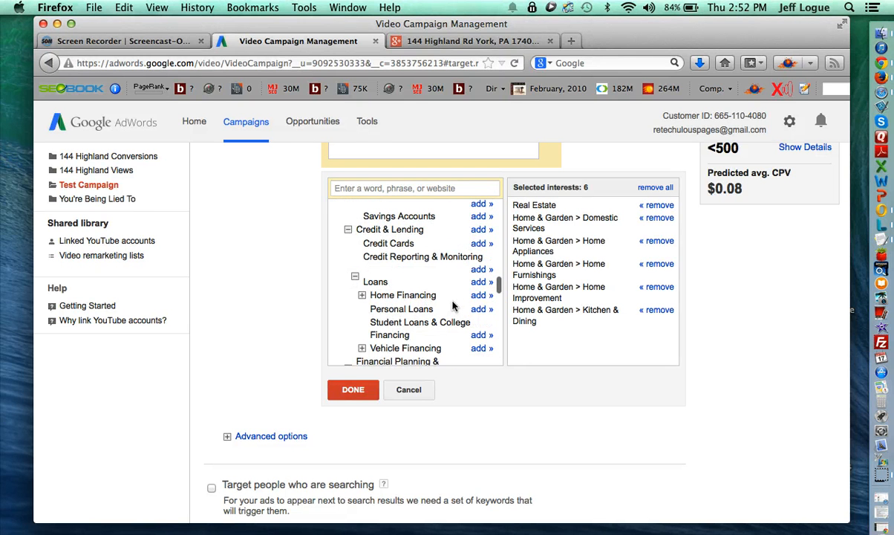
pyautogui.click(481, 295)
pyautogui.scroll(-1, 414, 327)
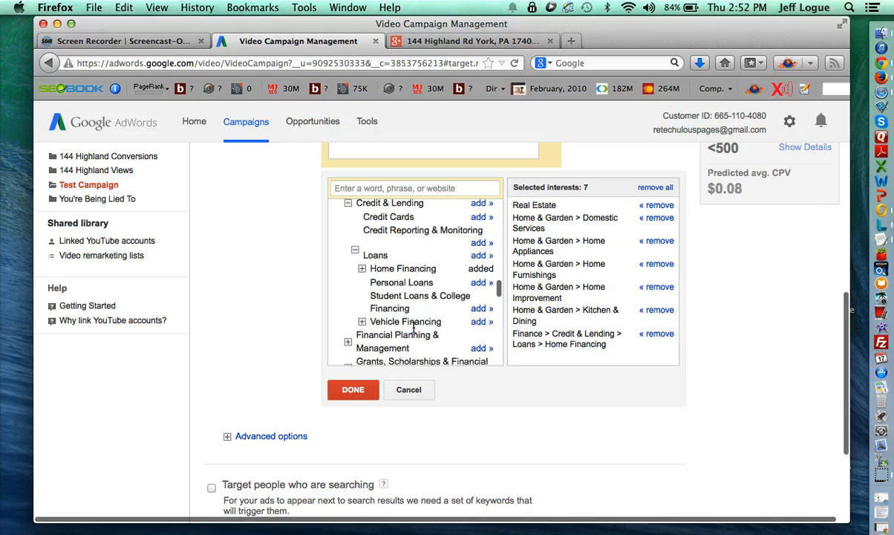
pyautogui.scroll(4, 412, 312)
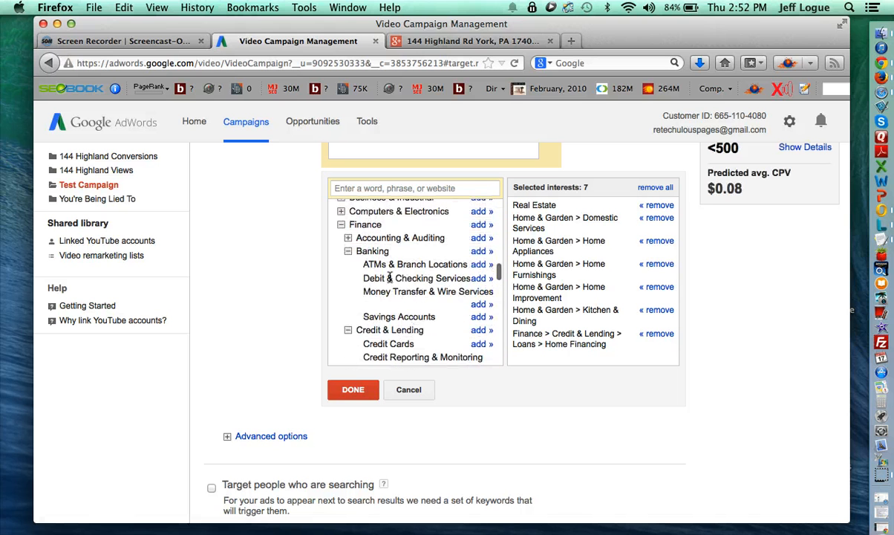
pyautogui.scroll(1, 387, 275)
pyautogui.scroll(-3, 377, 290)
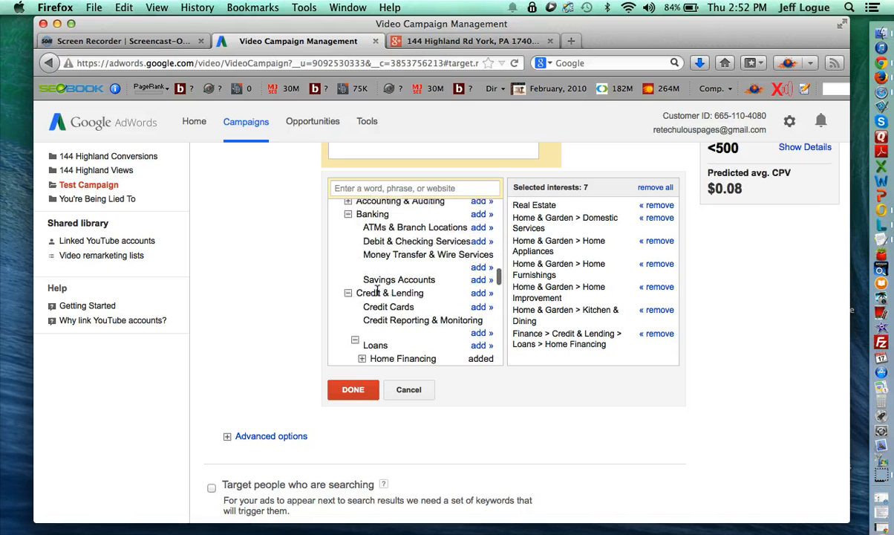
pyautogui.scroll(-5, 377, 289)
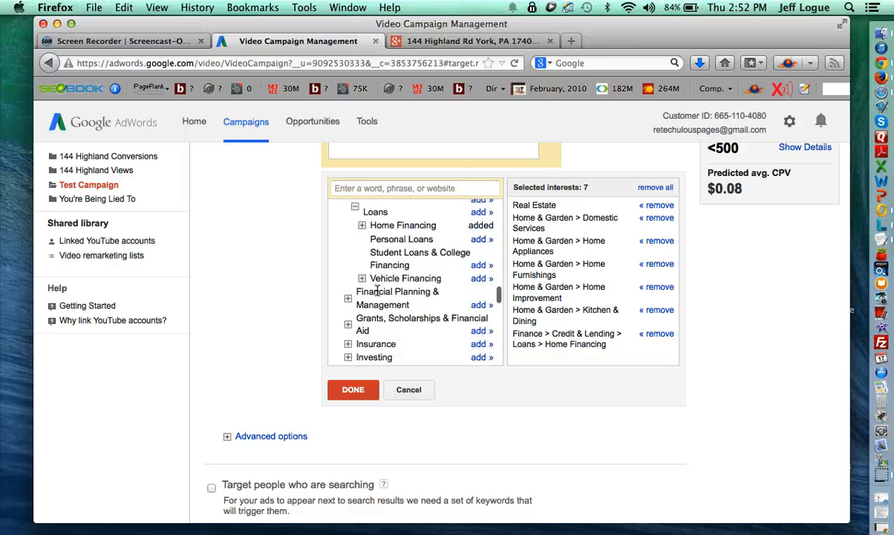
pyautogui.scroll(-1, 364, 304)
# - Add Home Insurance from the Insurance category and finish with eight interests
pyautogui.click(348, 319)
pyautogui.scroll(-3, 357, 321)
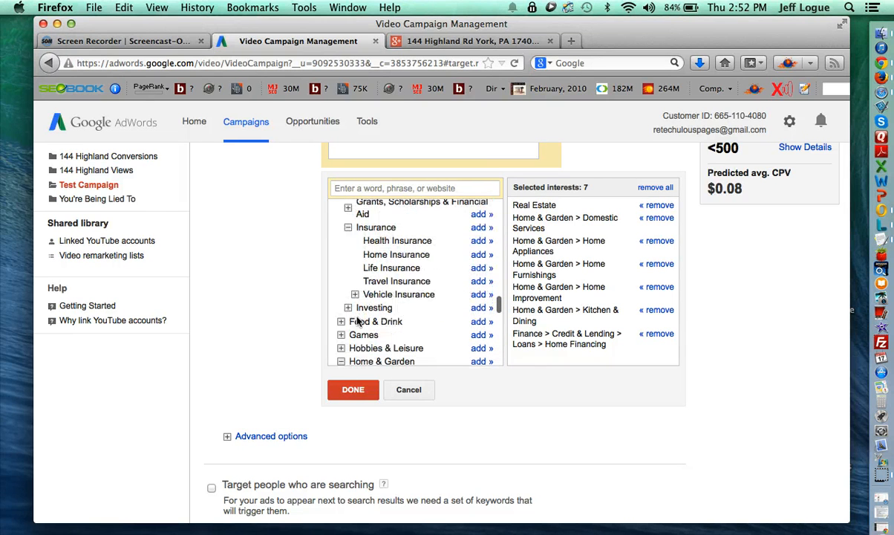
pyautogui.click(481, 255)
pyautogui.scroll(6, 447, 305)
pyautogui.scroll(10, 445, 309)
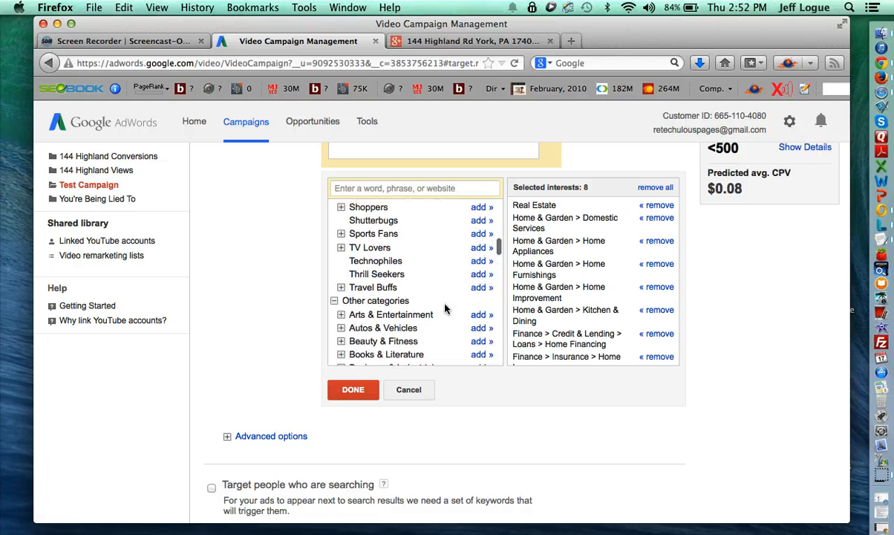
pyautogui.scroll(4, 446, 308)
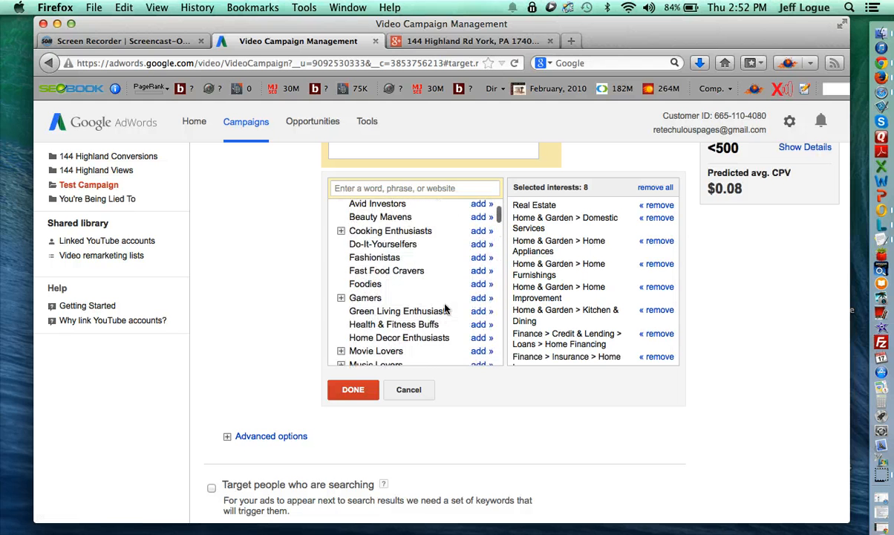
pyautogui.scroll(-4, 427, 320)
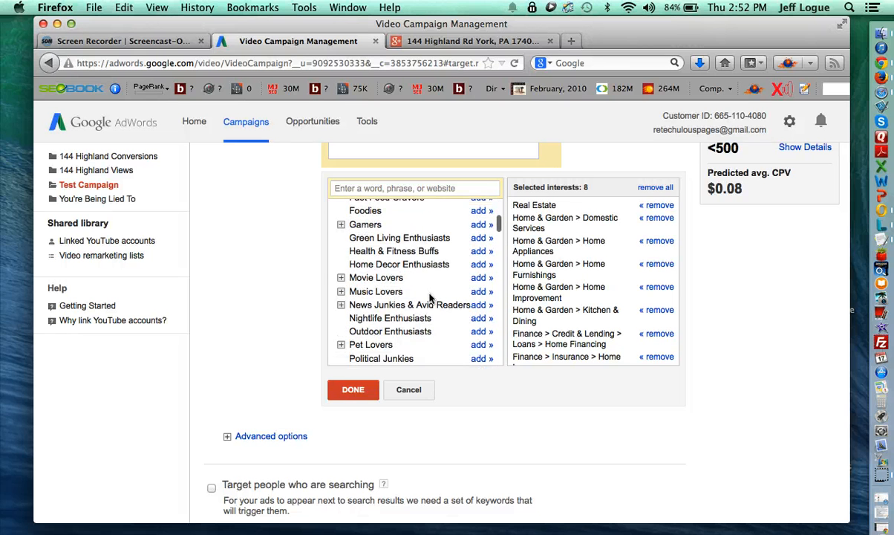
pyautogui.scroll(-3, 408, 334)
pyautogui.scroll(-4, 390, 295)
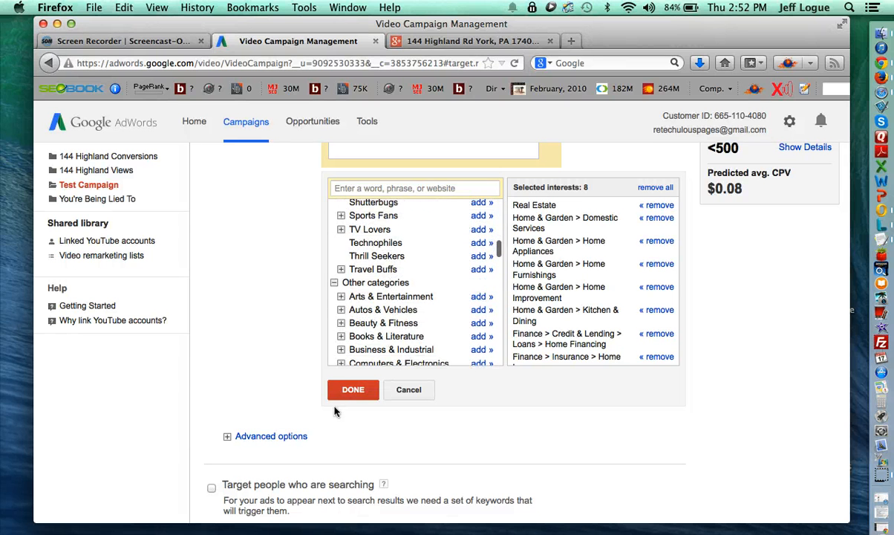
pyautogui.click(349, 393)
# - Exclude the 18-24 age range from the group's demographic targeting
pyautogui.scroll(4, 369, 335)
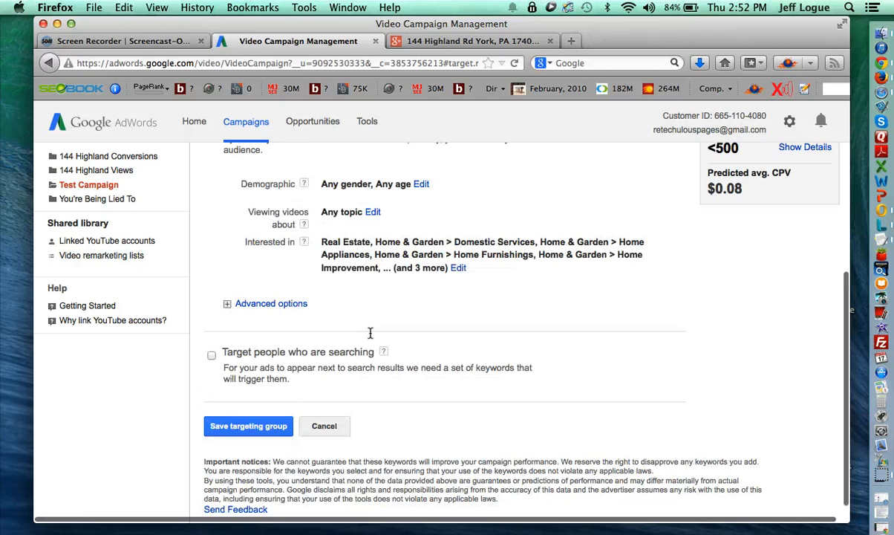
pyautogui.scroll(1, 427, 316)
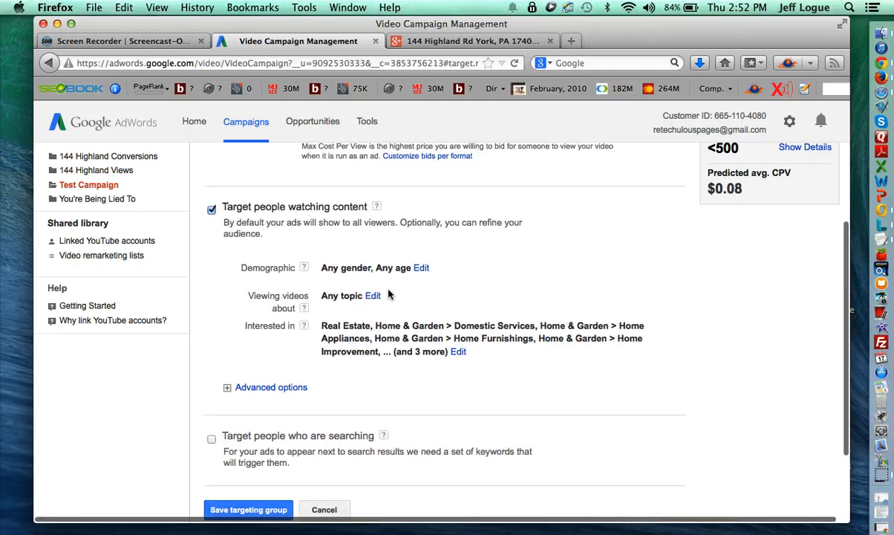
pyautogui.click(420, 268)
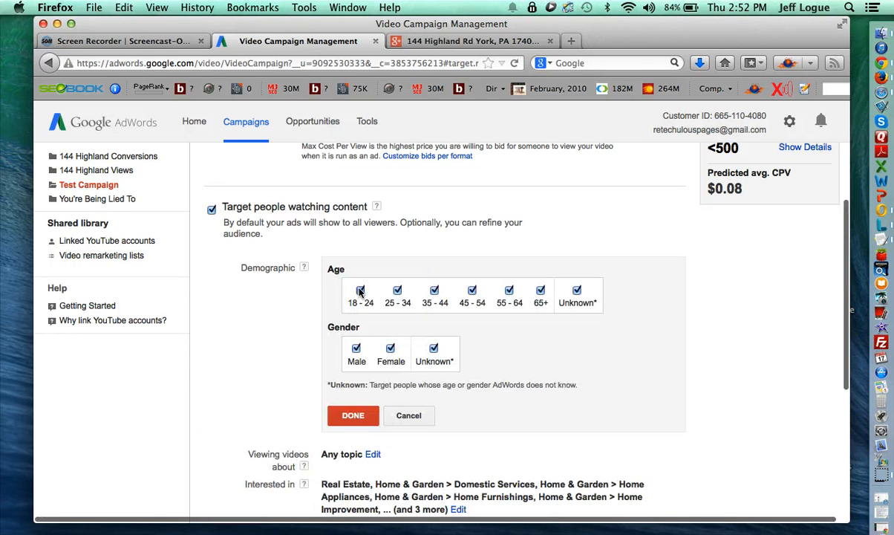
pyautogui.click(360, 290)
pyautogui.click(352, 416)
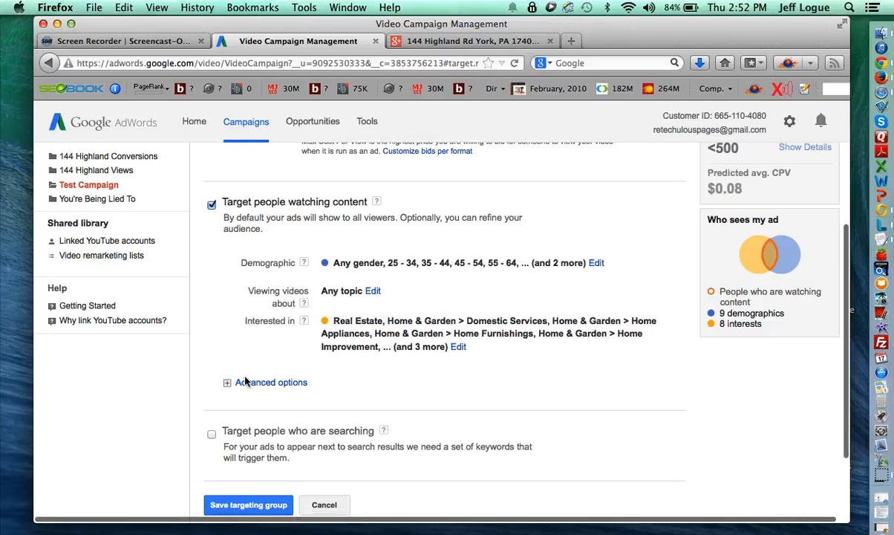
# - Save the targeting group as Interests
pyautogui.click(232, 383)
pyautogui.scroll(-2, 233, 386)
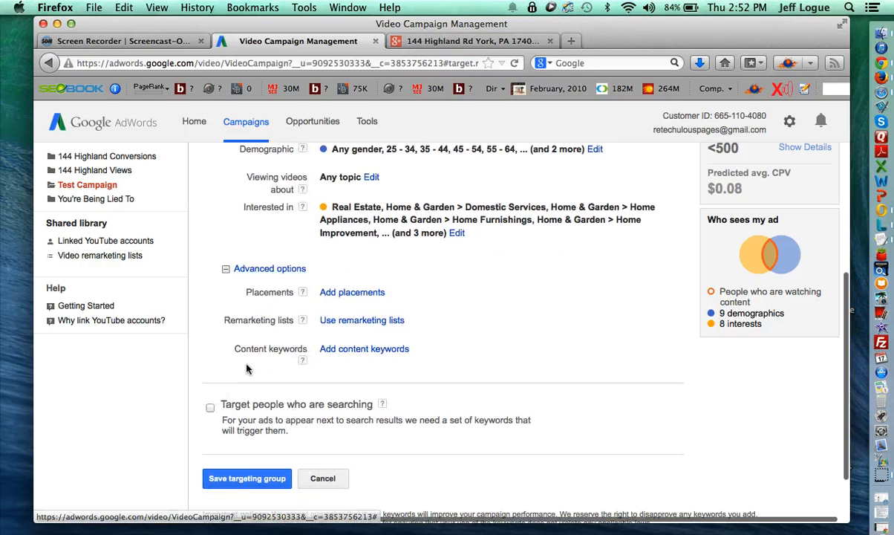
pyautogui.scroll(4, 247, 369)
pyautogui.scroll(-6, 247, 369)
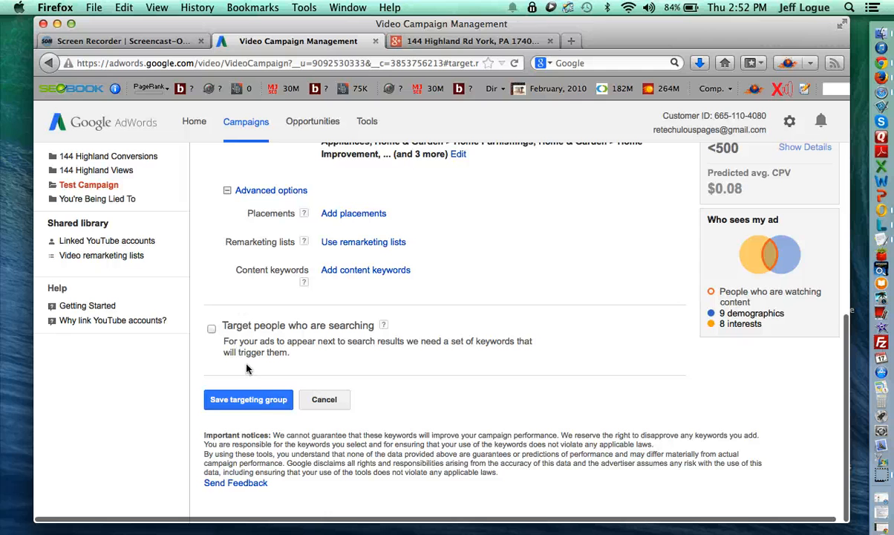
pyautogui.click(259, 401)
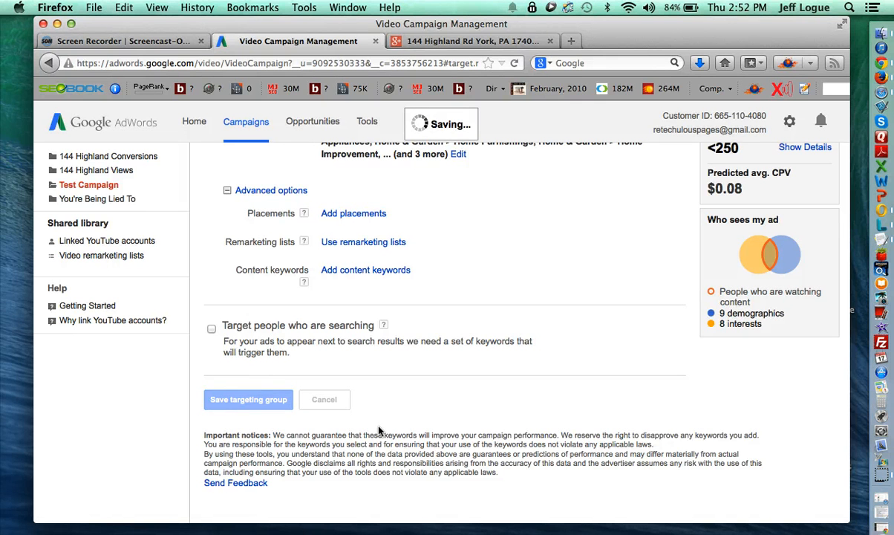
# - Return to Test Campaign's list of video ads
pyautogui.scroll(-3, 447, 407)
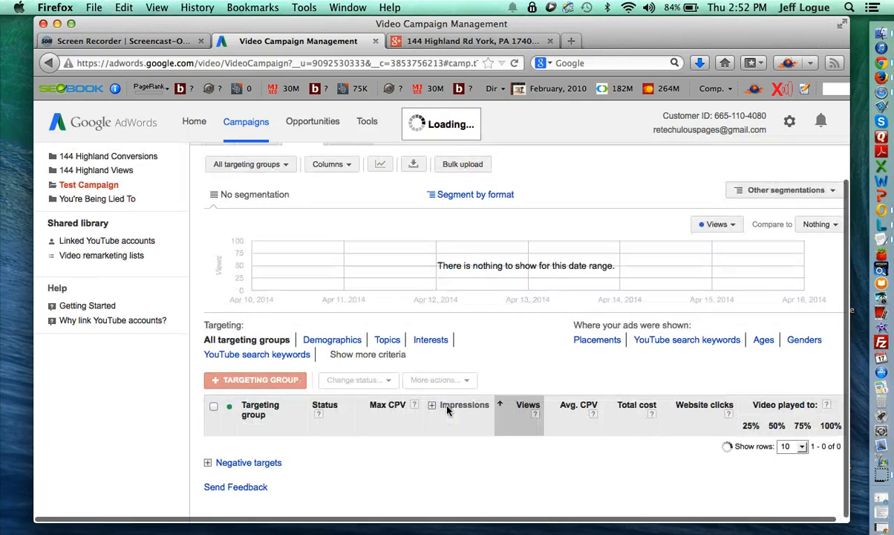
pyautogui.scroll(-3, 385, 385)
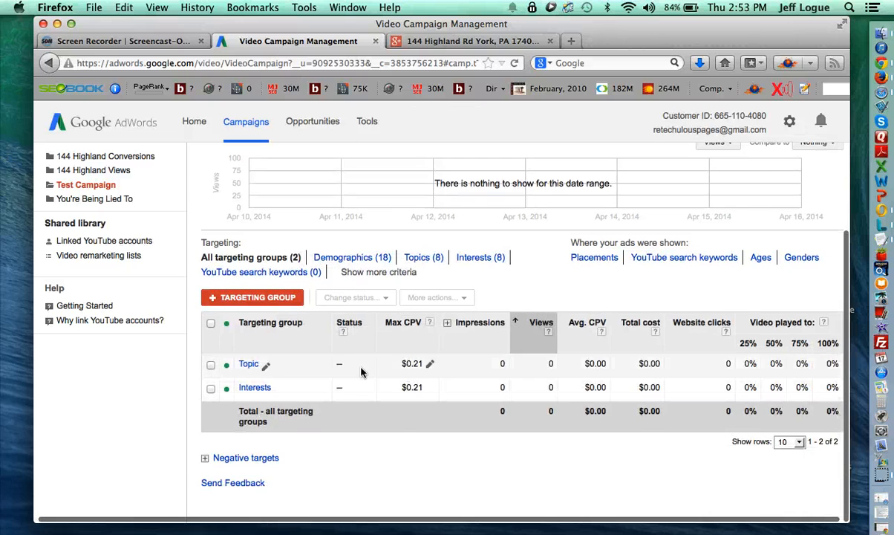
pyautogui.scroll(5, 339, 241)
pyautogui.click(222, 196)
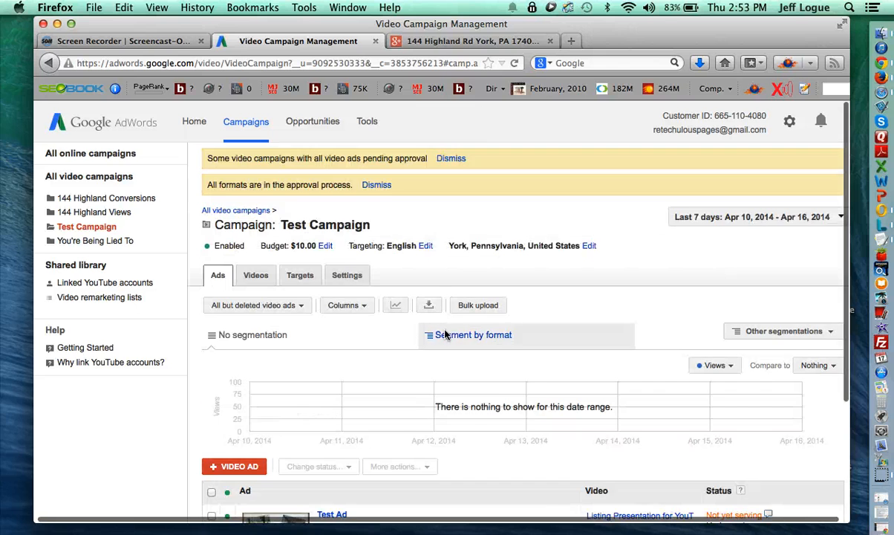
pyautogui.scroll(-2, 445, 335)
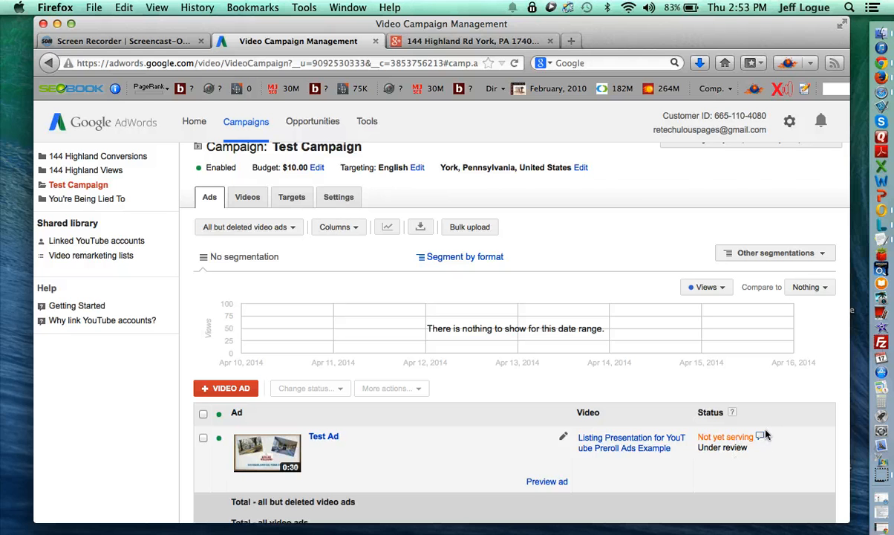
pyautogui.moveTo(761, 439)
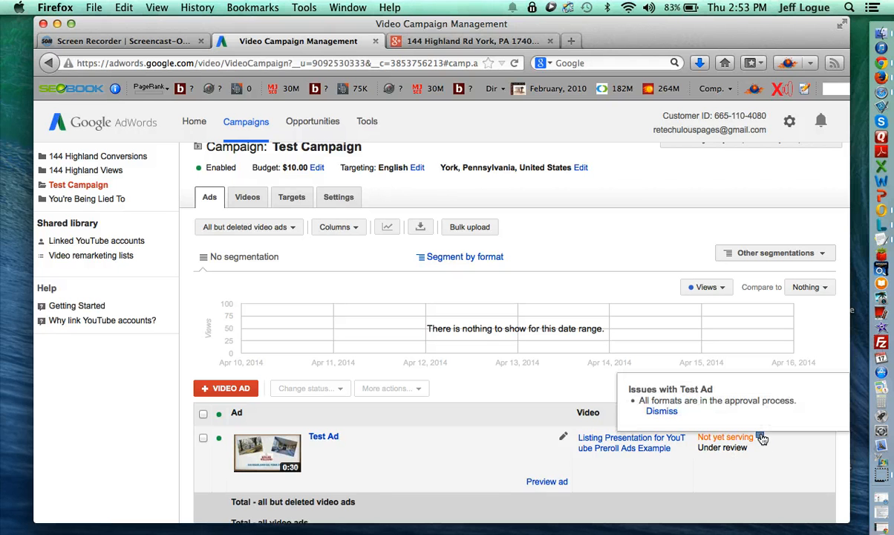
pyautogui.scroll(-2, 438, 457)
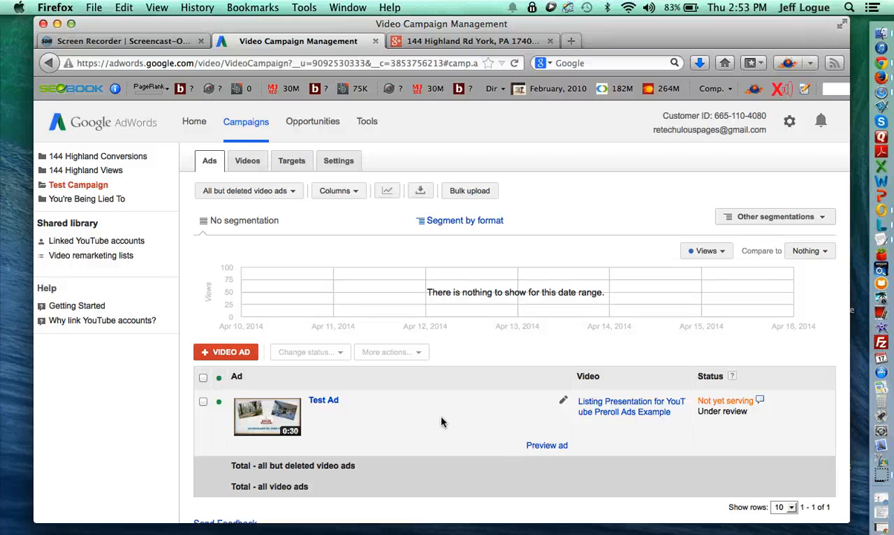
pyautogui.scroll(-1, 441, 422)
pyautogui.scroll(3, 441, 422)
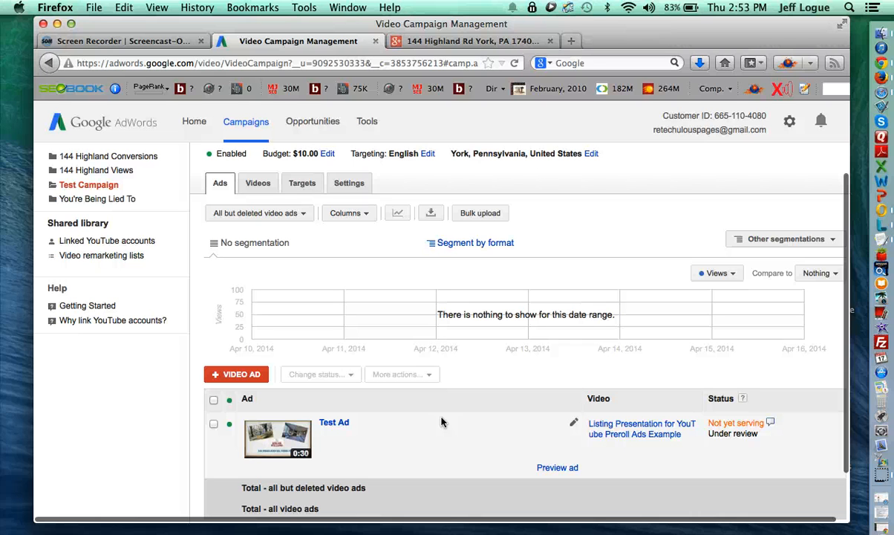
pyautogui.scroll(-1, 419, 427)
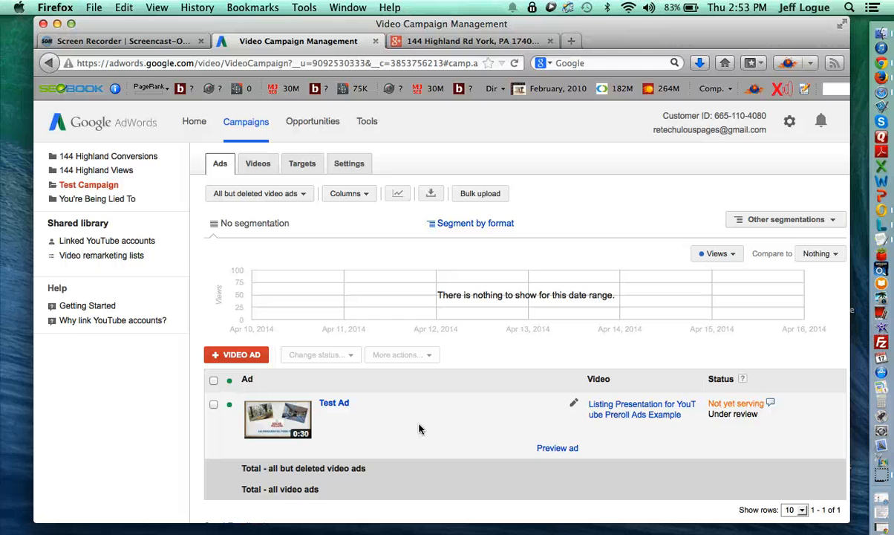
pyautogui.scroll(5, 419, 428)
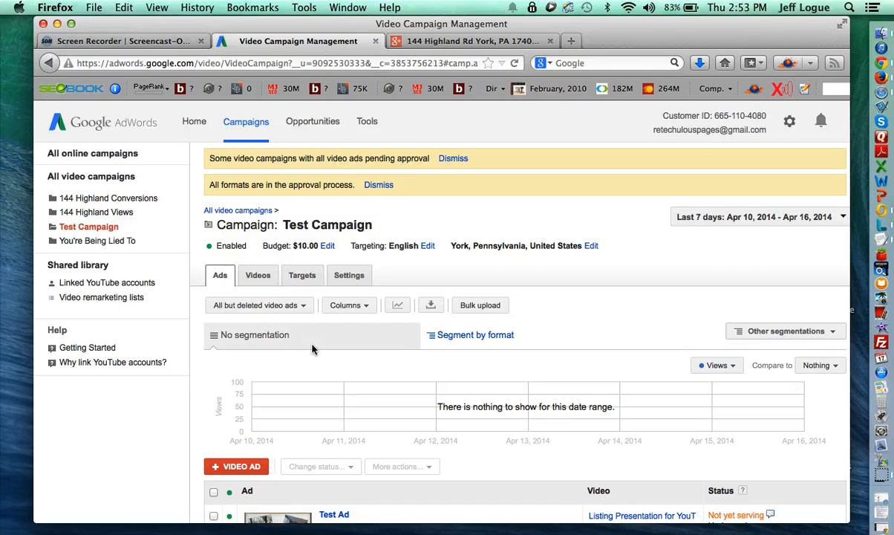
# - Switch the stats date range from Last 7 days to Today (Apr 17, 2014)
pyautogui.click(692, 218)
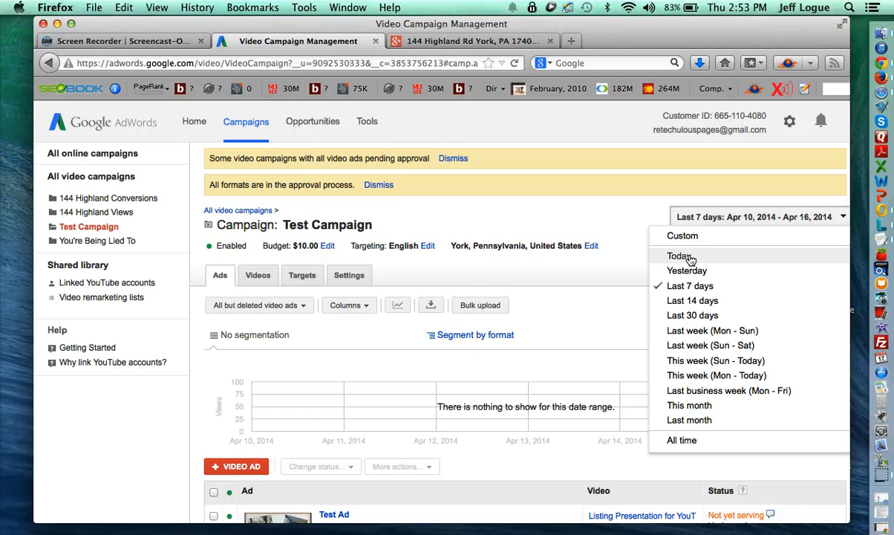
pyautogui.click(681, 256)
pyautogui.scroll(-3, 671, 309)
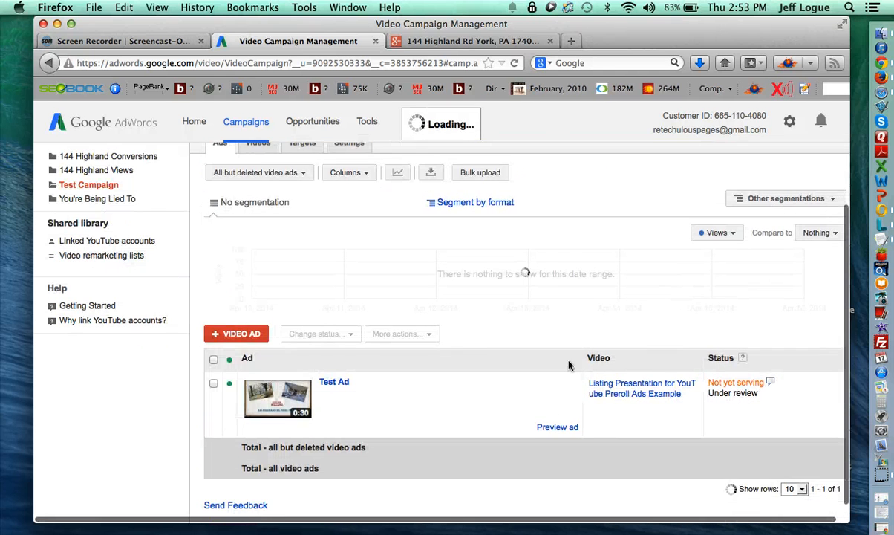
pyautogui.scroll(3, 467, 296)
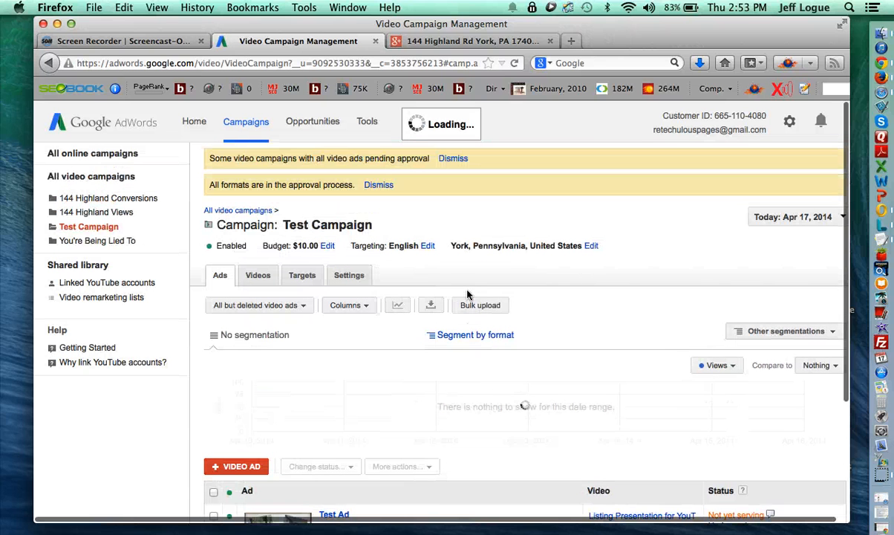